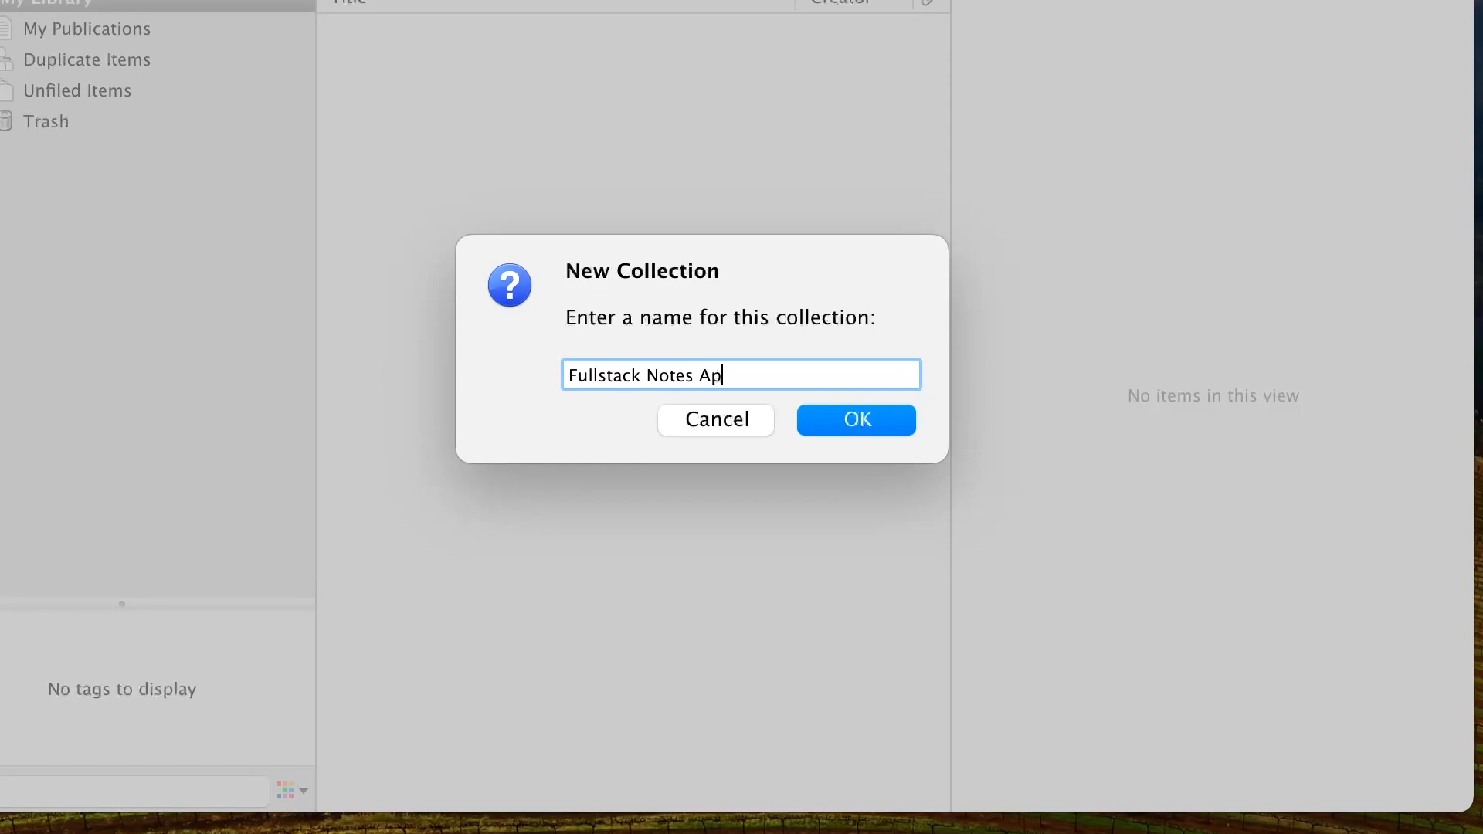
Create the Zotero collection "Fullstack Notes App" and expand it to list its subcollections
click(861, 411)
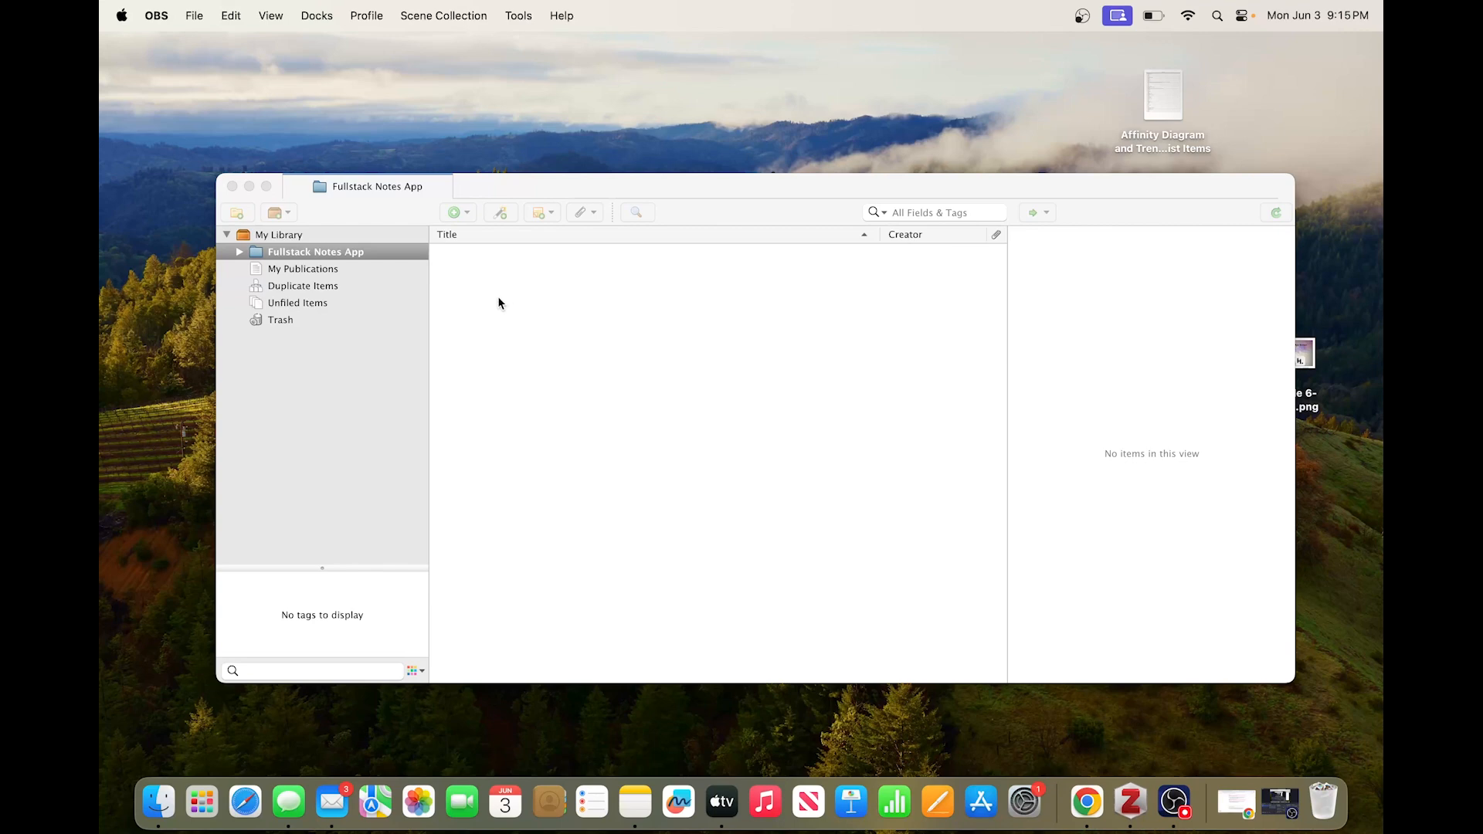
click(294, 255)
click(240, 252)
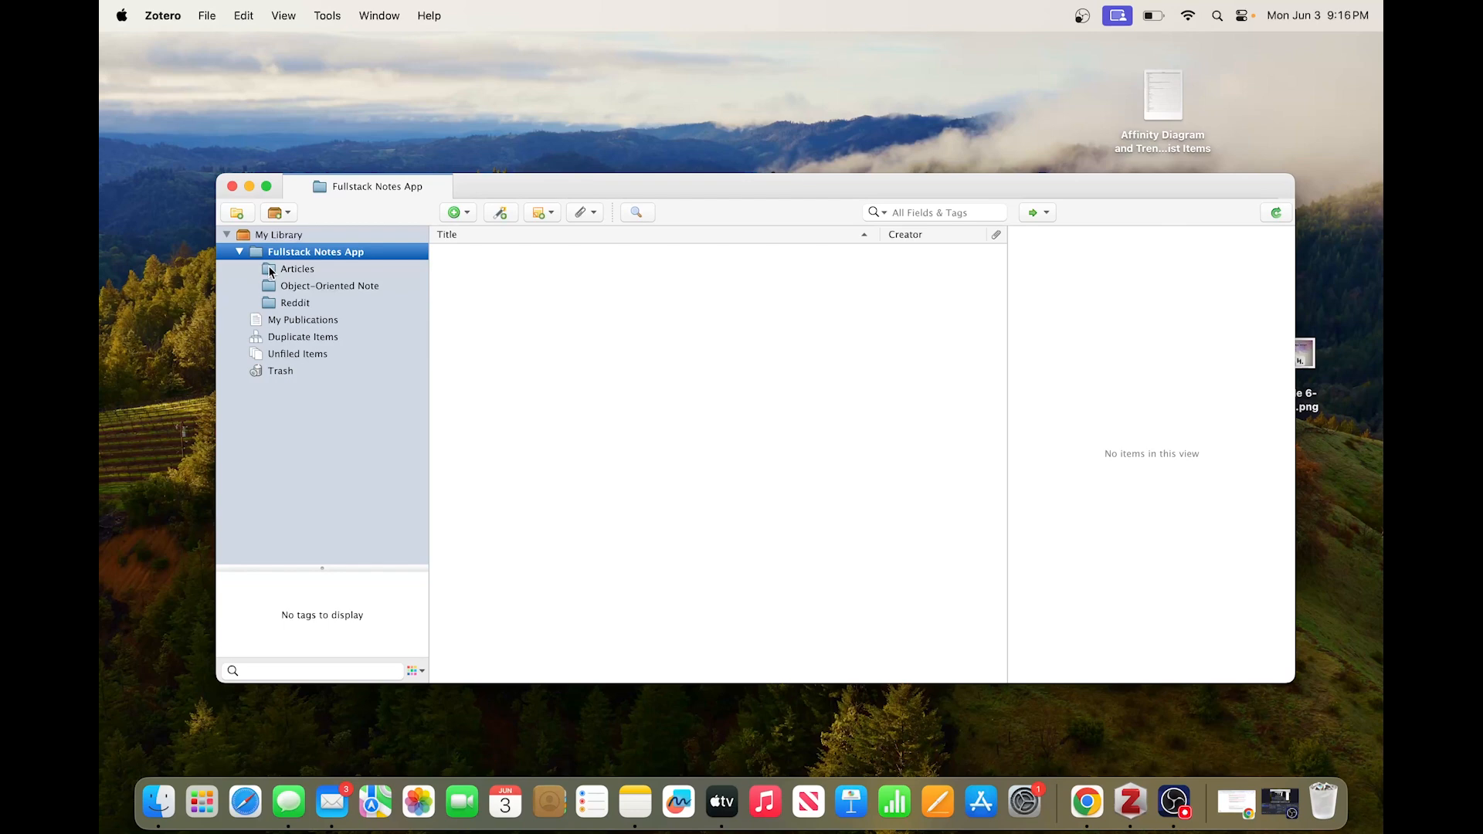
Look through the items stored in the Articles, Object-Oriented Note and Reddit subcollections
click(271, 272)
click(271, 291)
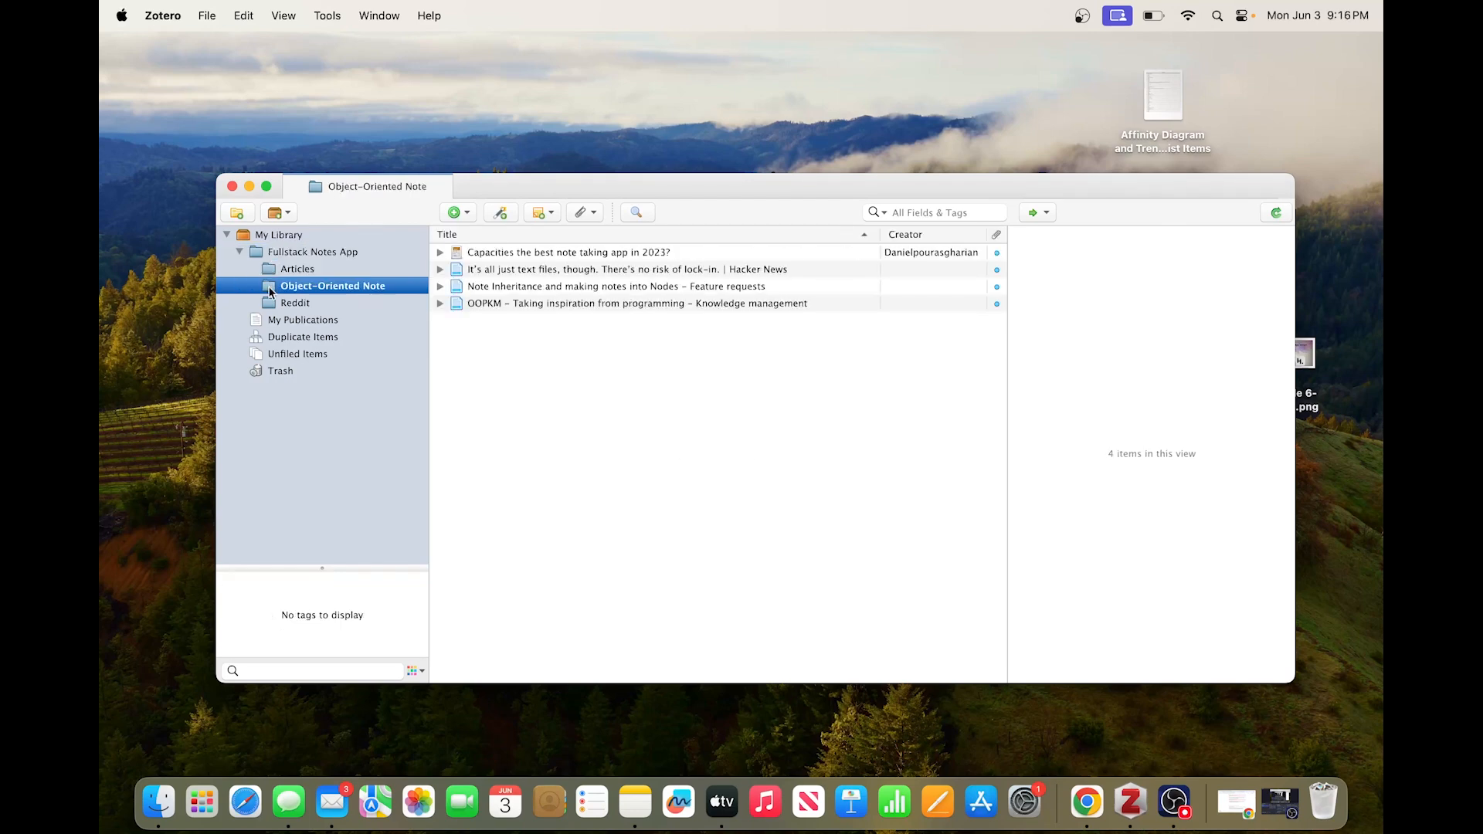
click(272, 306)
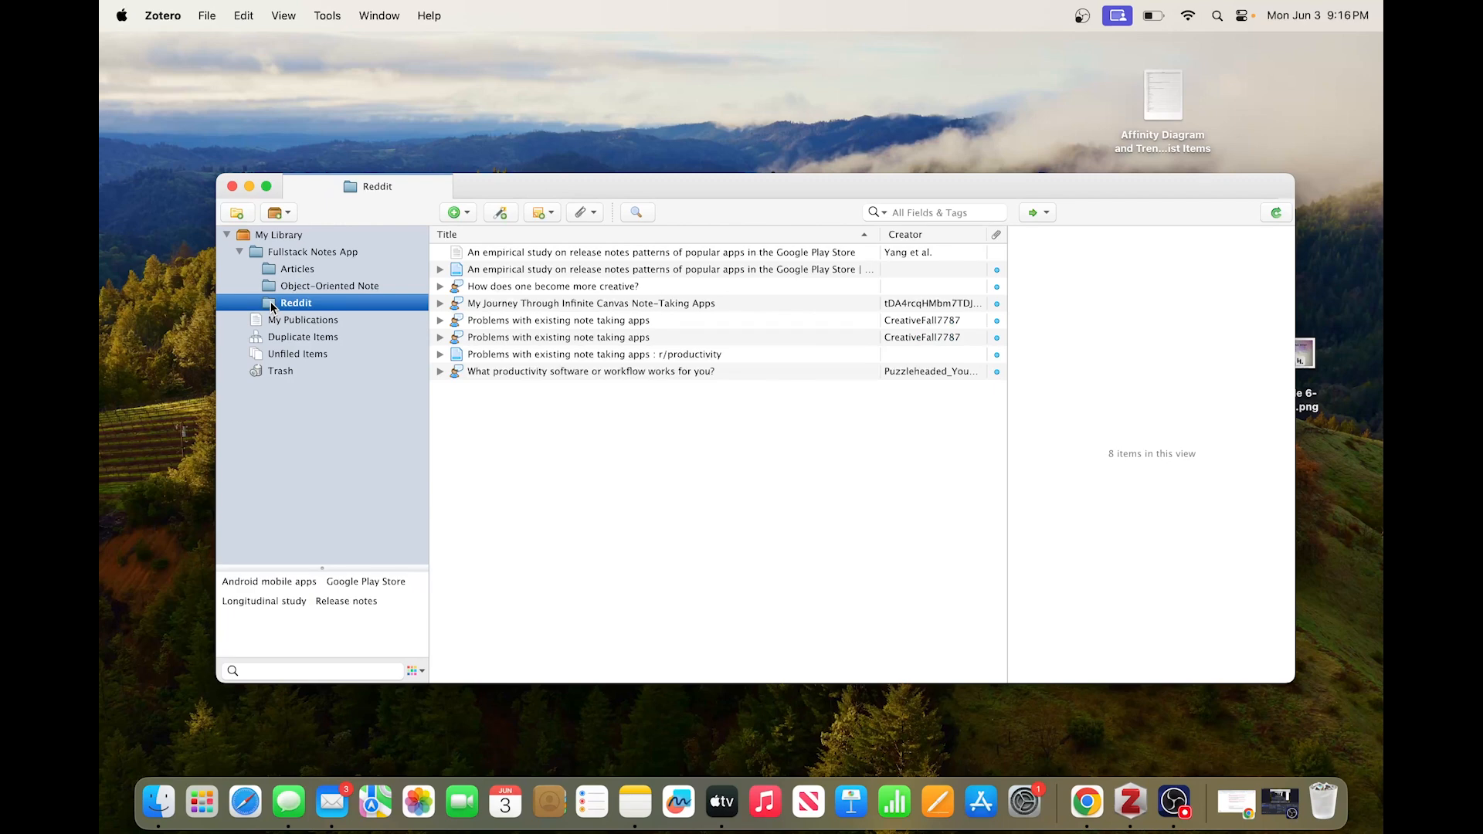
Open the saved snapshot of "Why every academic needs to use a note-taking app" from the Articles subcollection, and close it after viewing
click(285, 269)
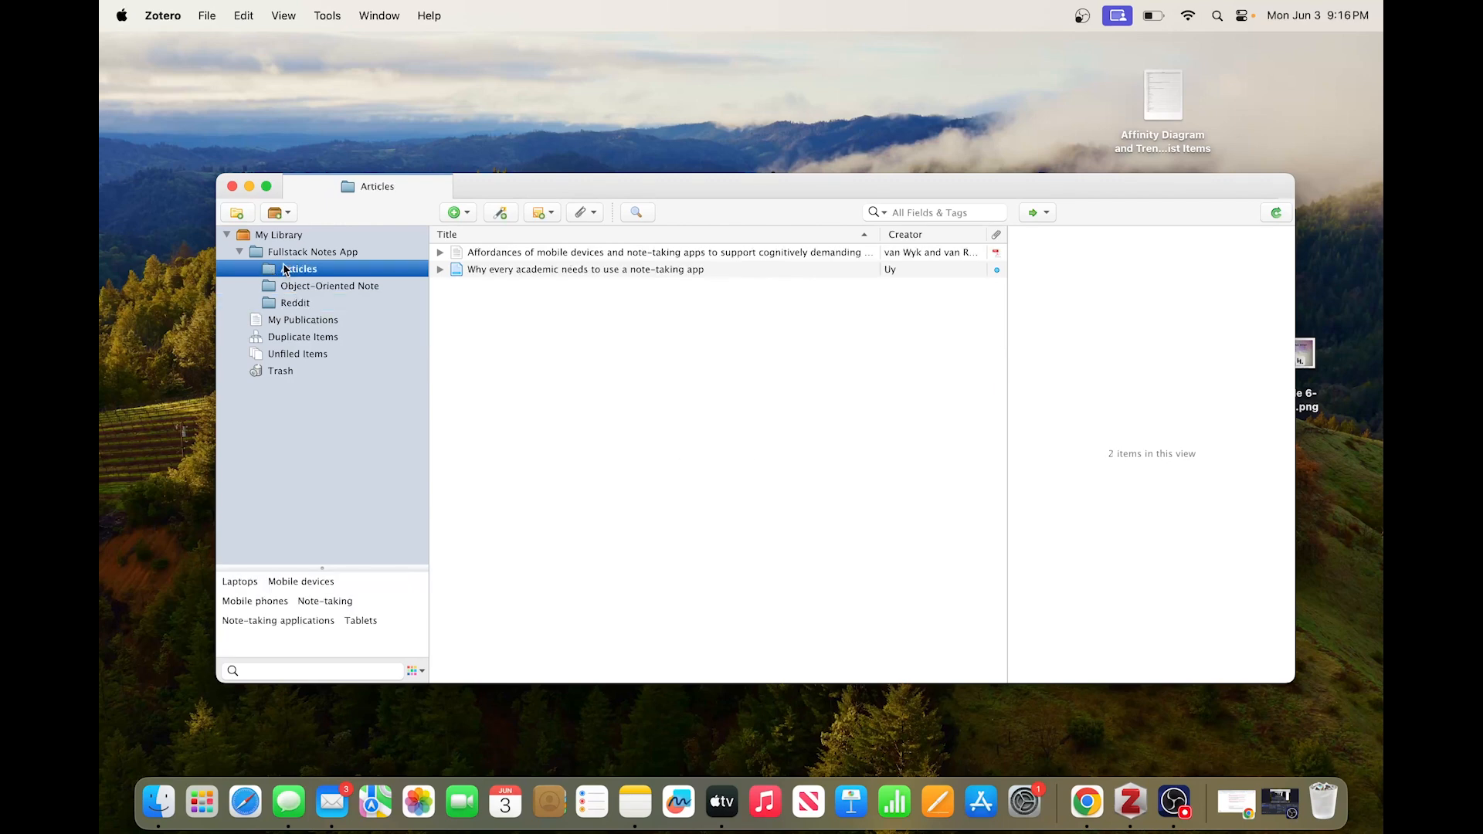
click(440, 269)
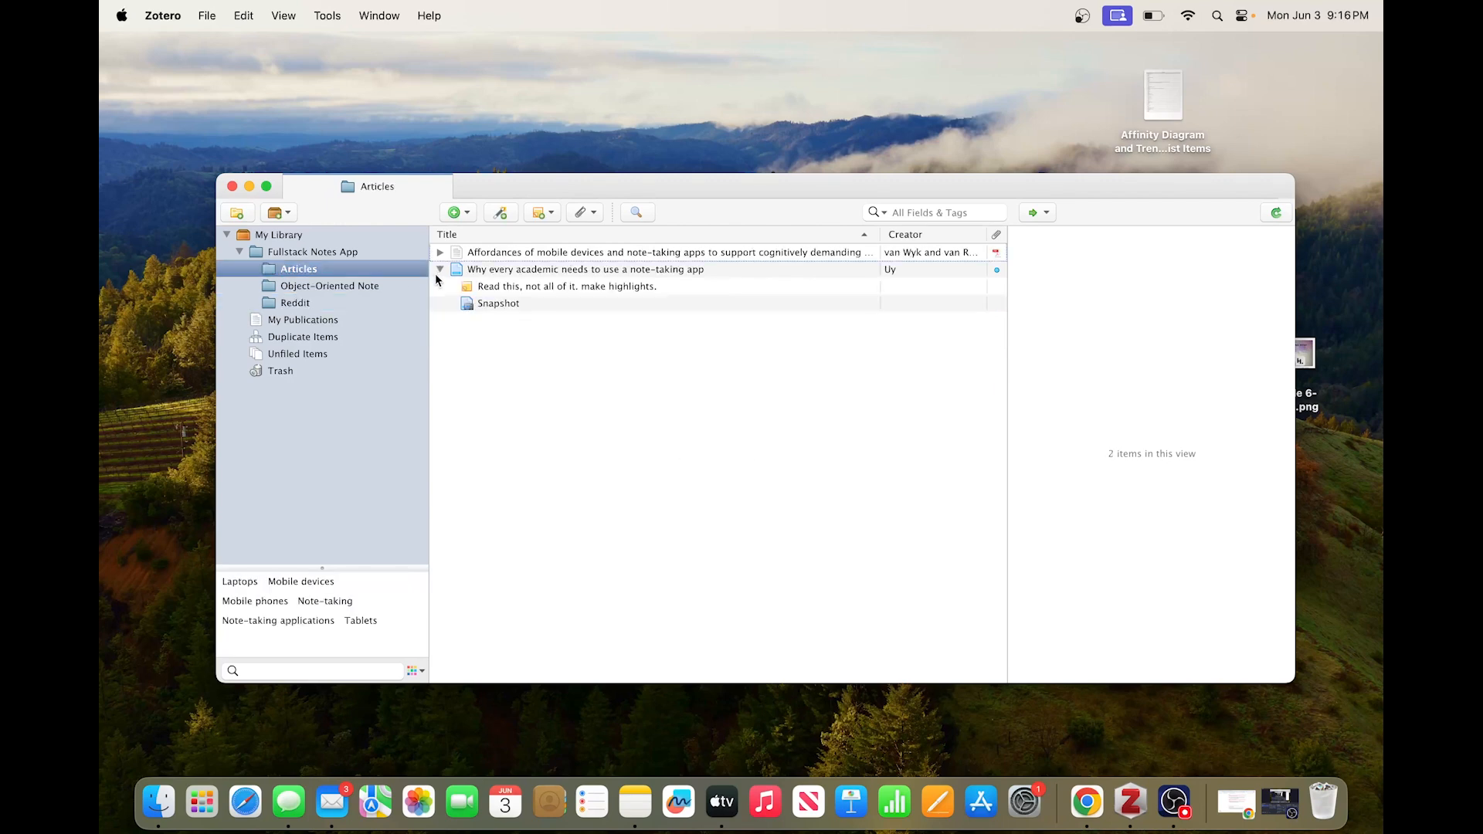
click(467, 307)
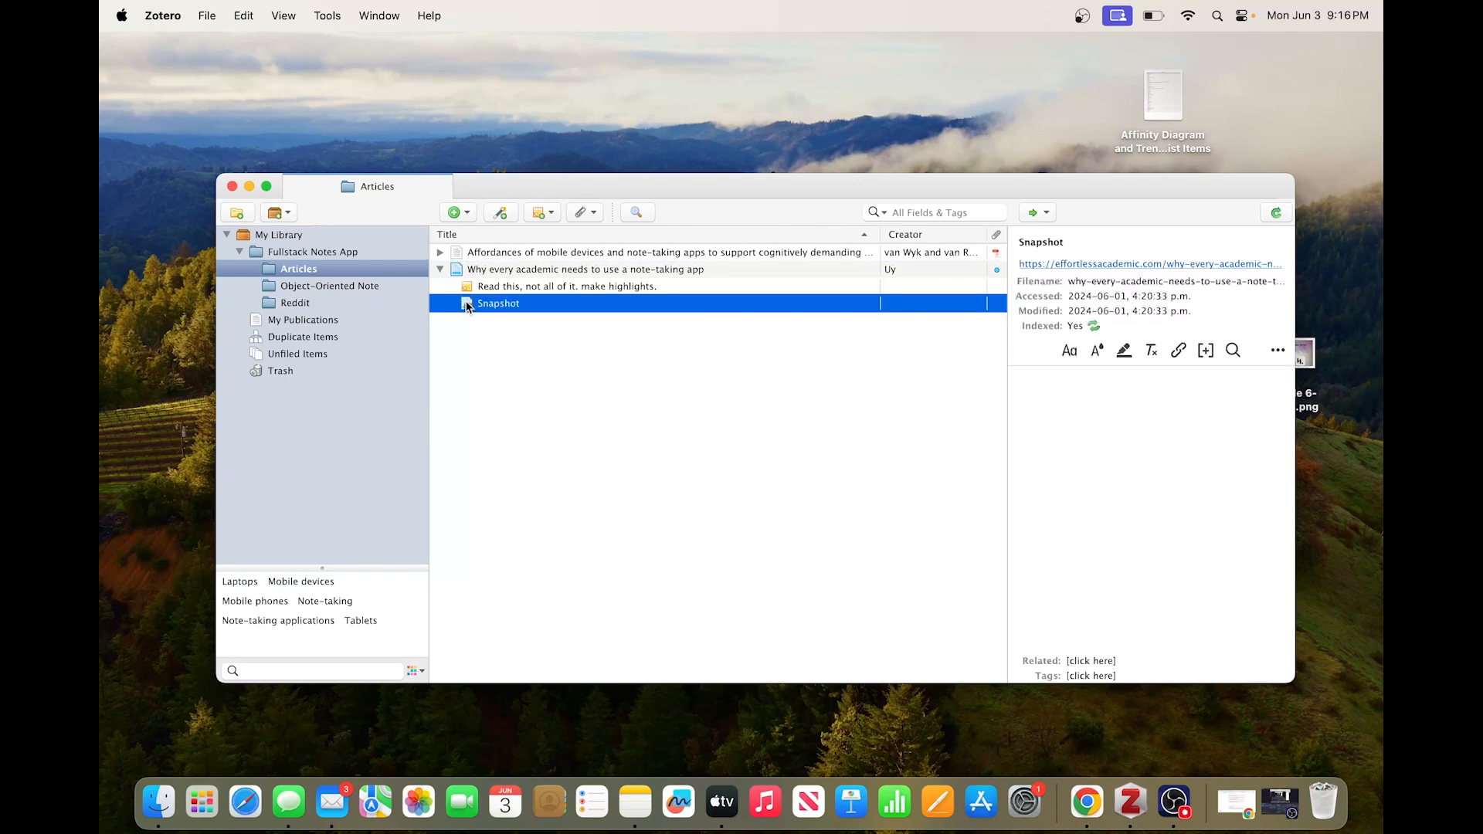
double_click(476, 303)
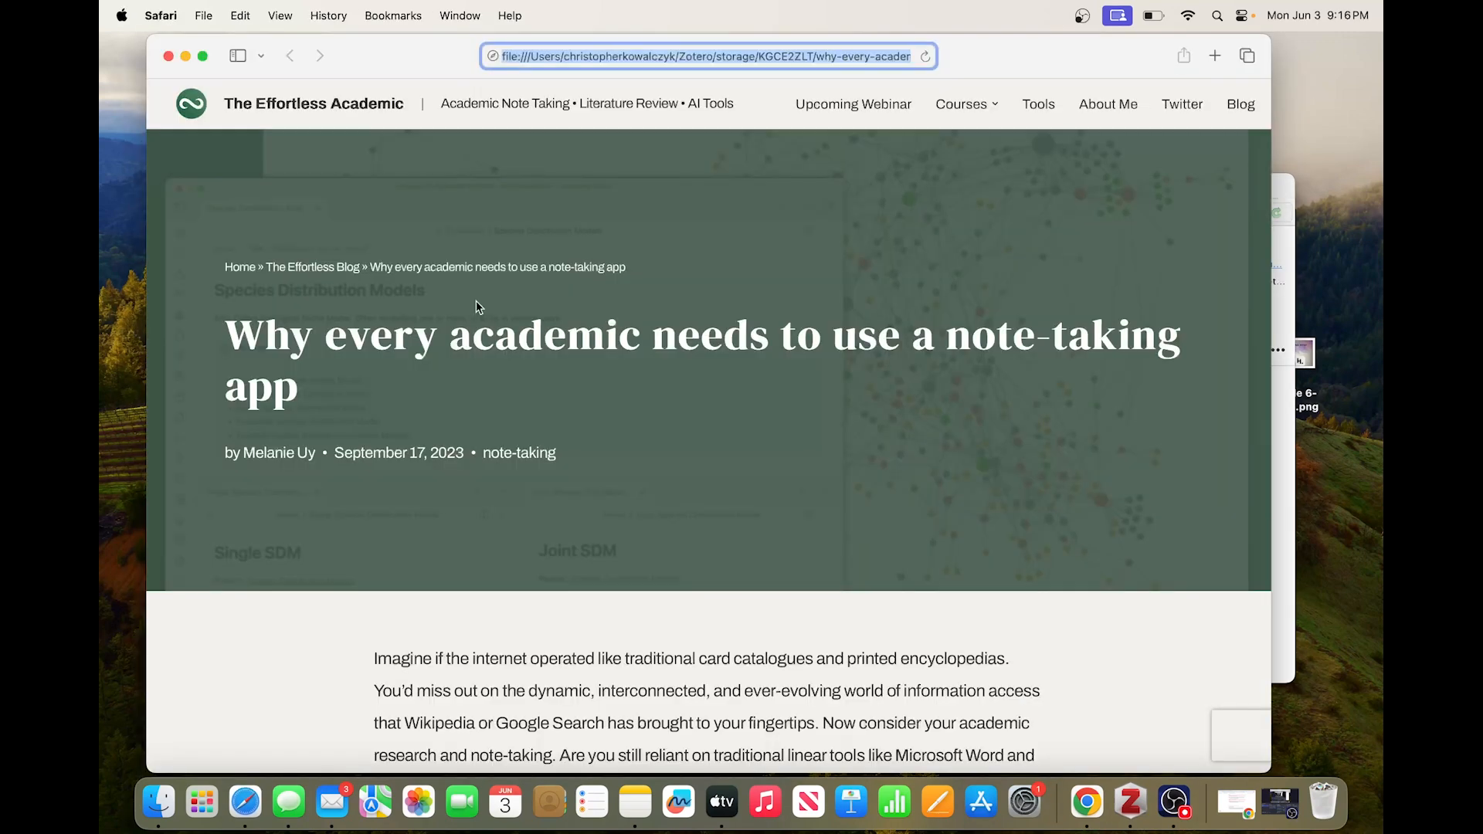
click(169, 56)
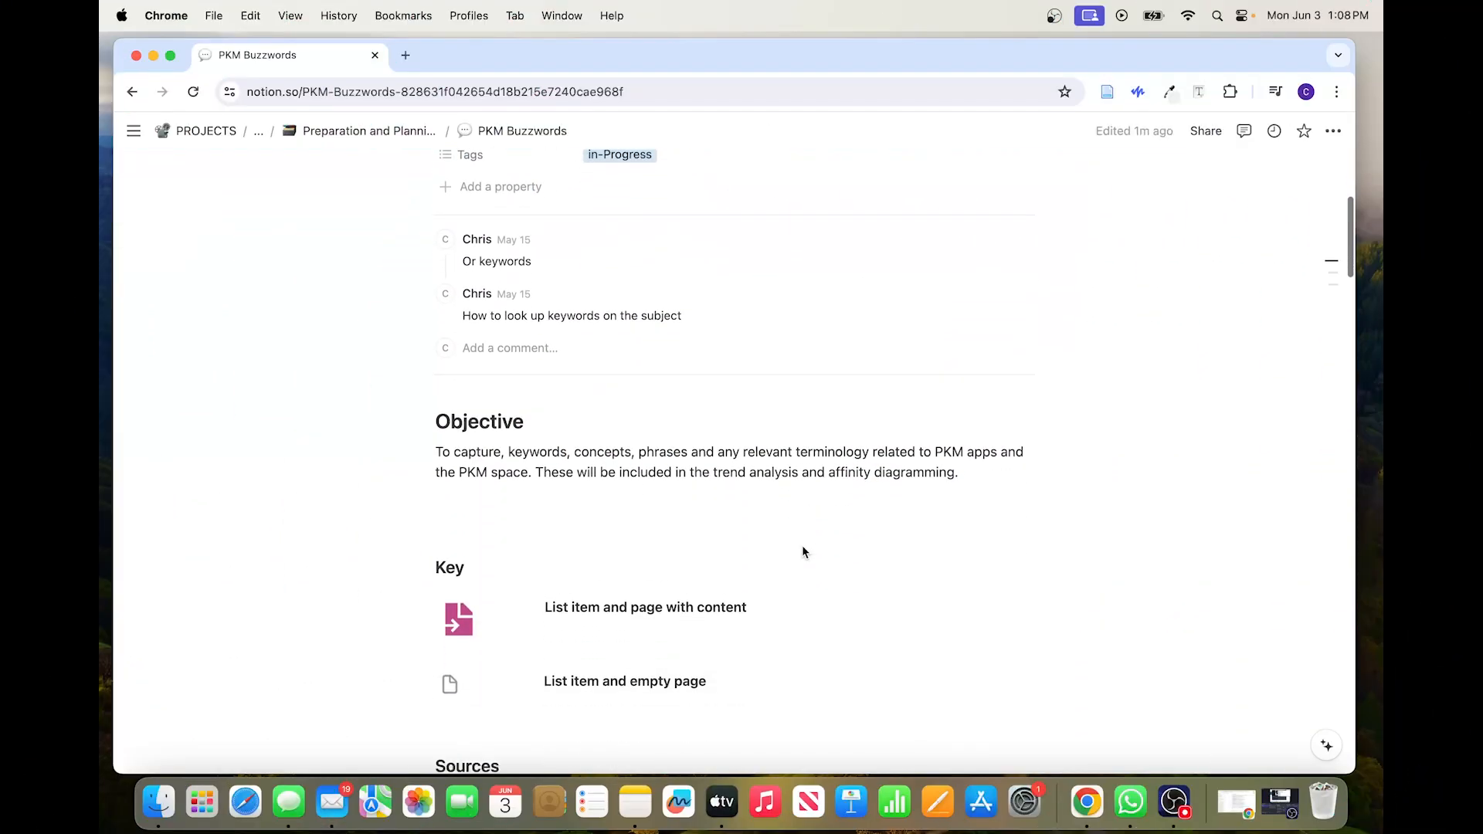
On Notion's PKM Buzzwords page, select and copy the whole plain keyword list from "Attention to the historical context" to "Zettelkasten"
scroll(803, 552, down, 12)
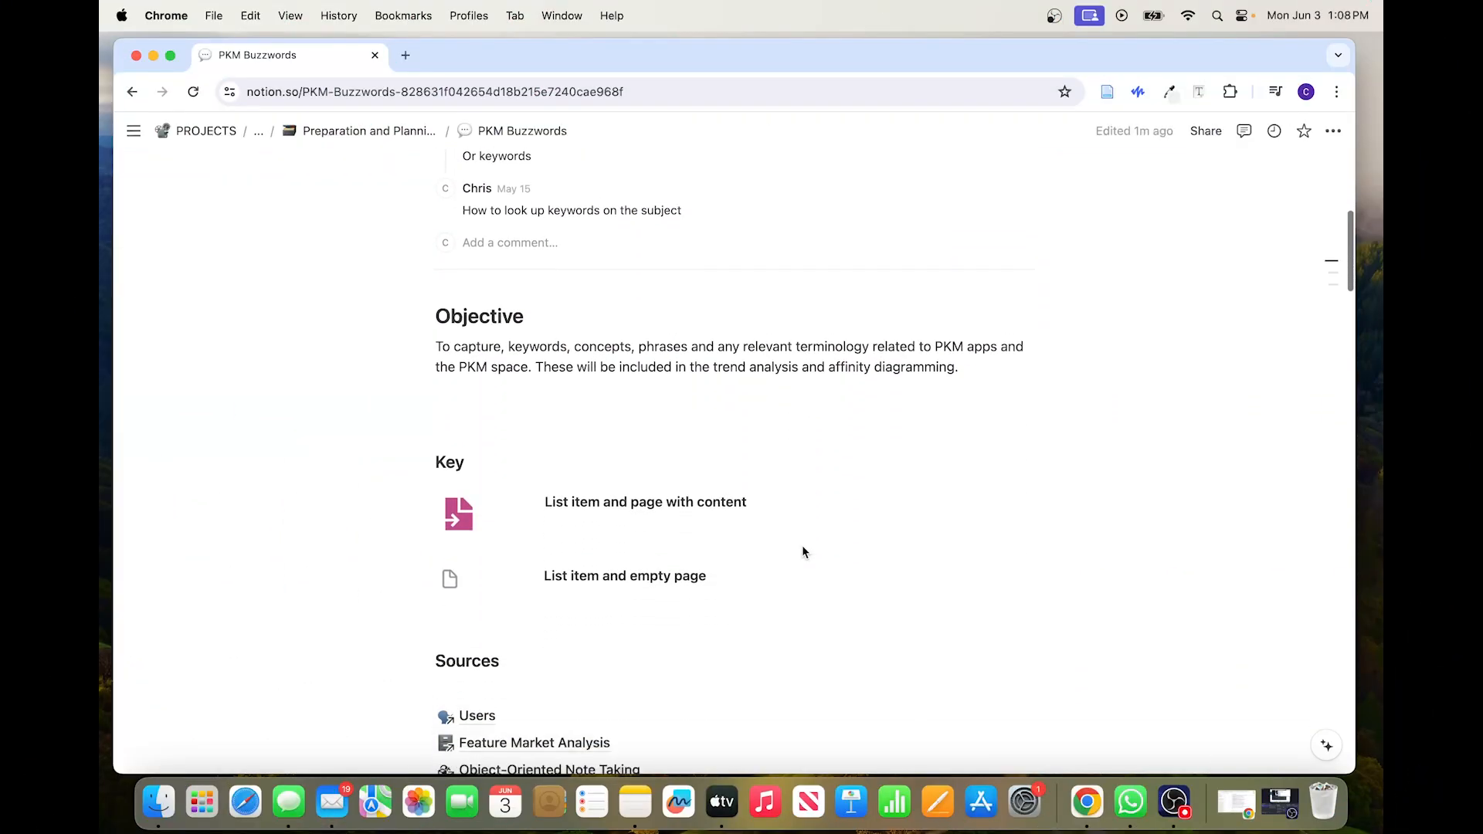
scroll(801, 552, down, 20)
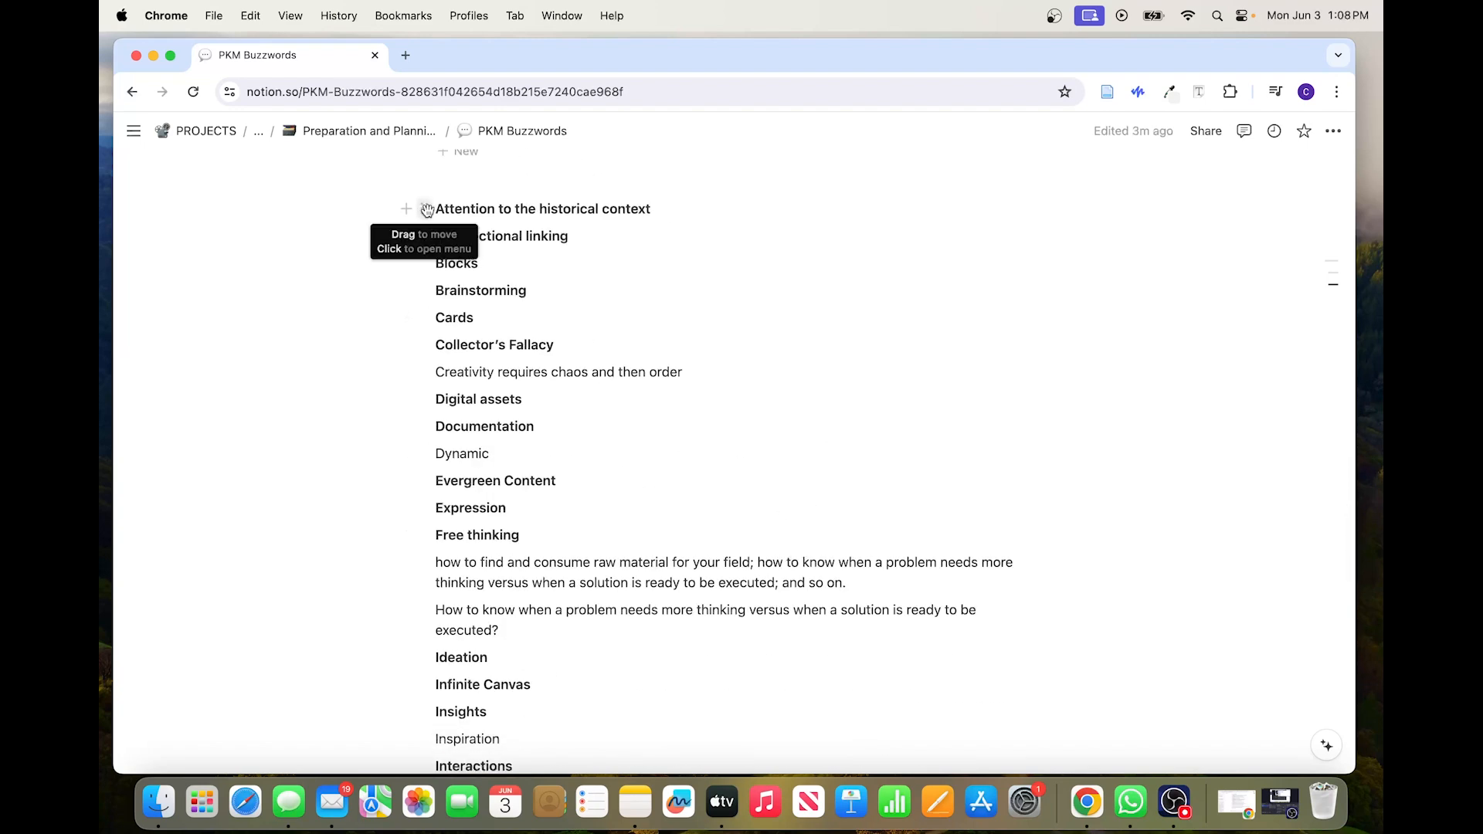
drag(438, 207, 595, 616)
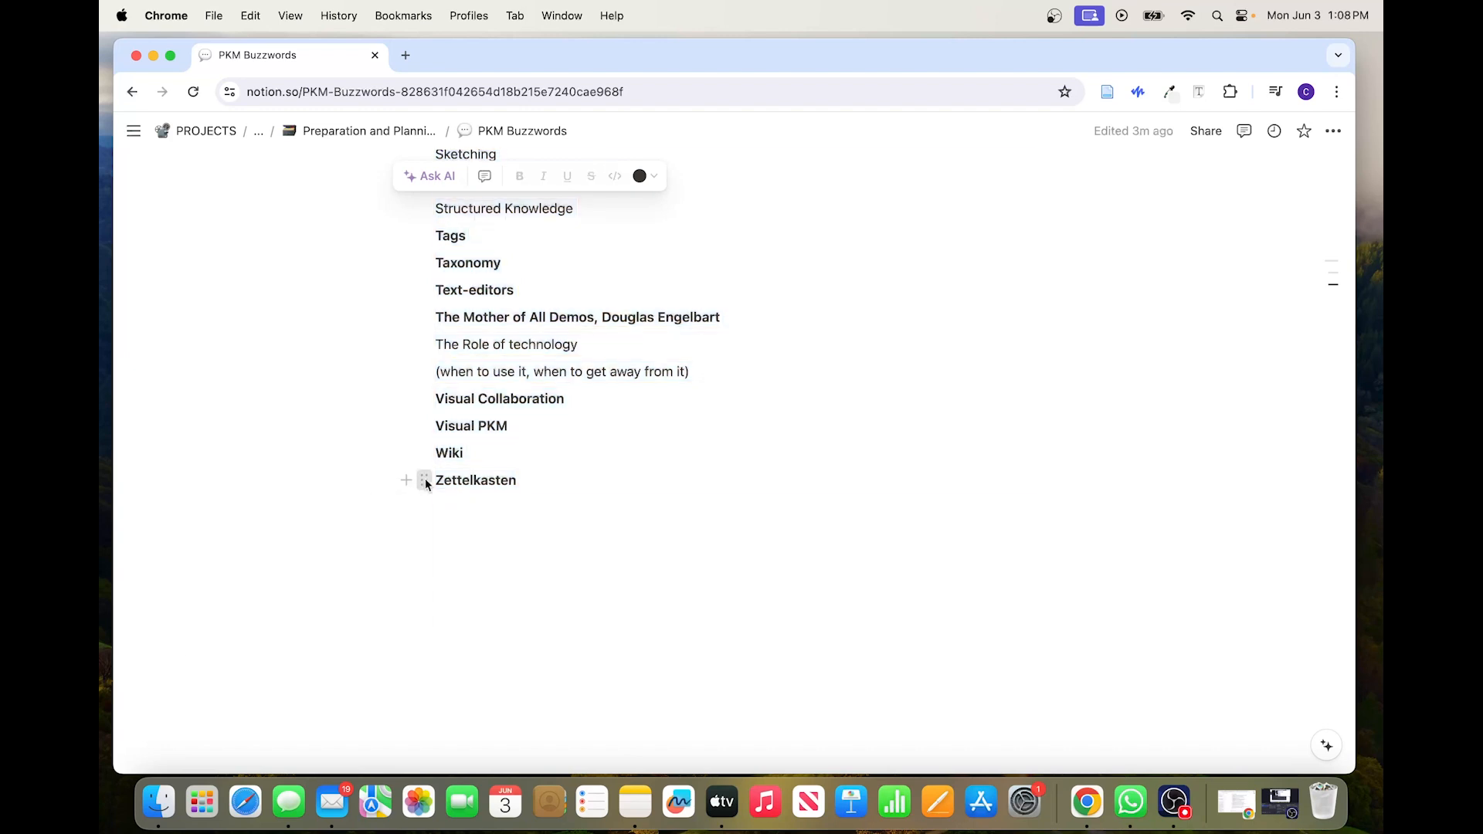
click(425, 481)
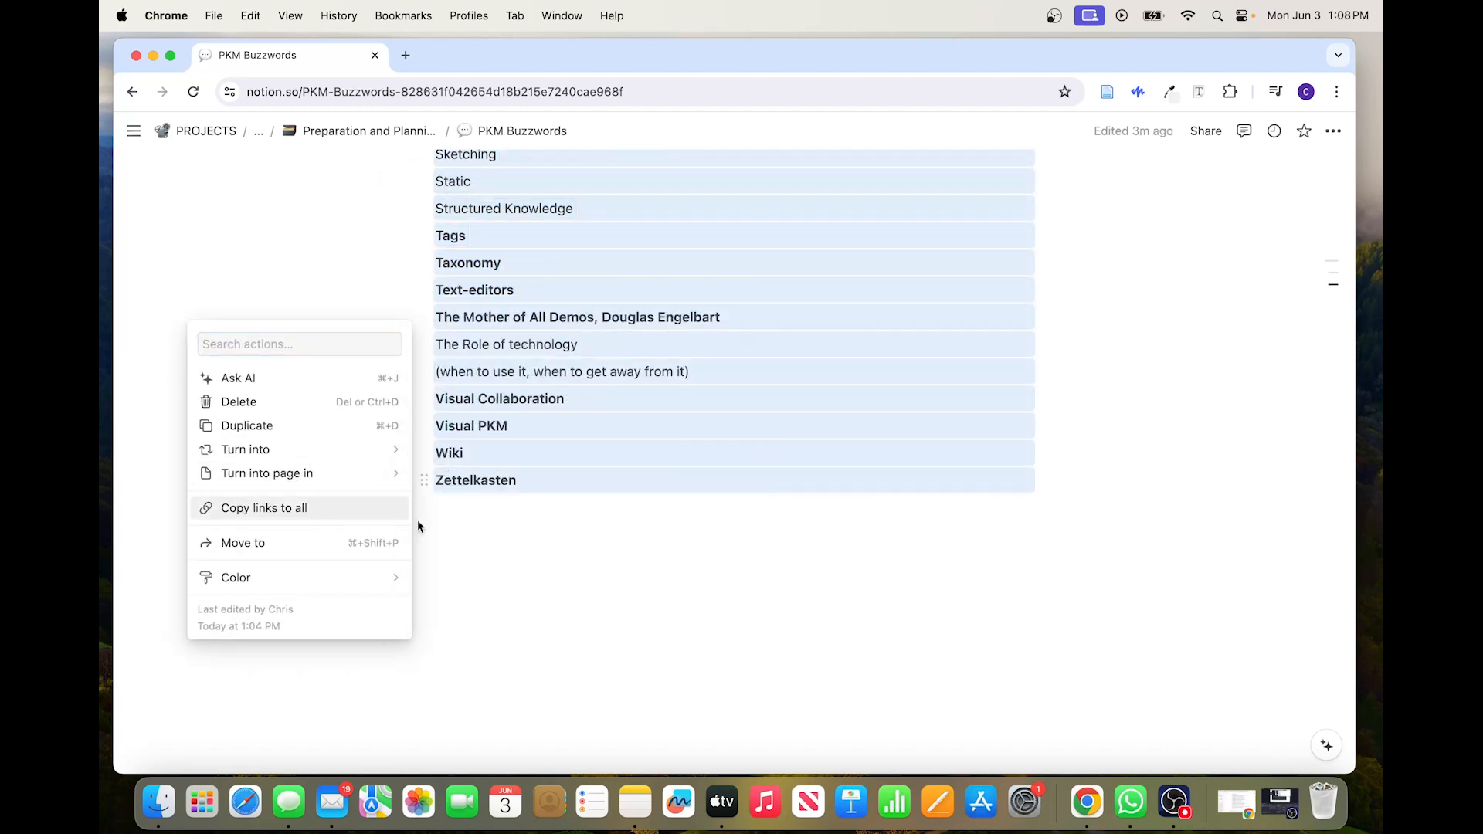
click(426, 480)
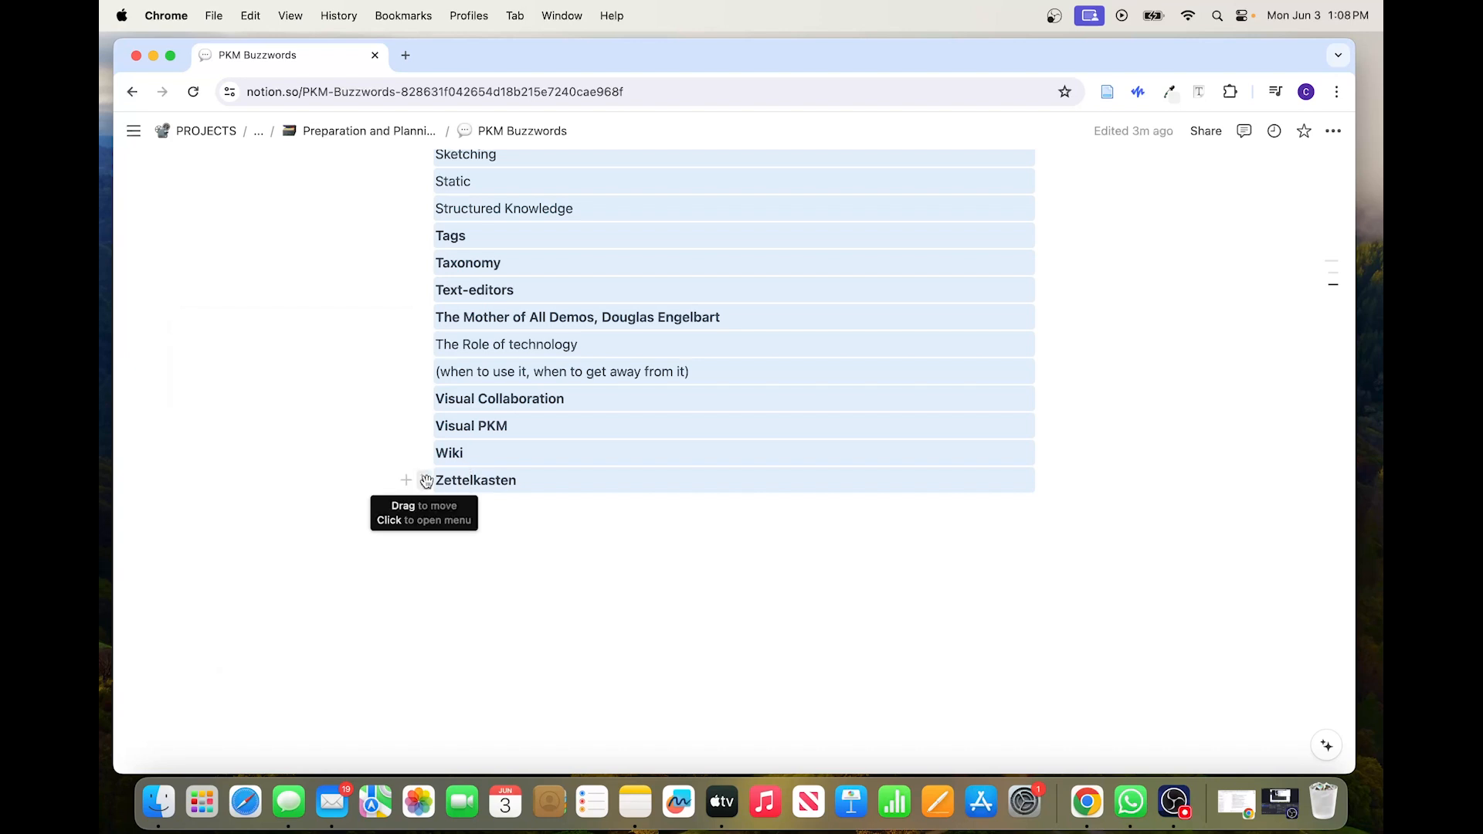
Open Miro in a new browser tab and load the "Research - Notes App" board
click(403, 56)
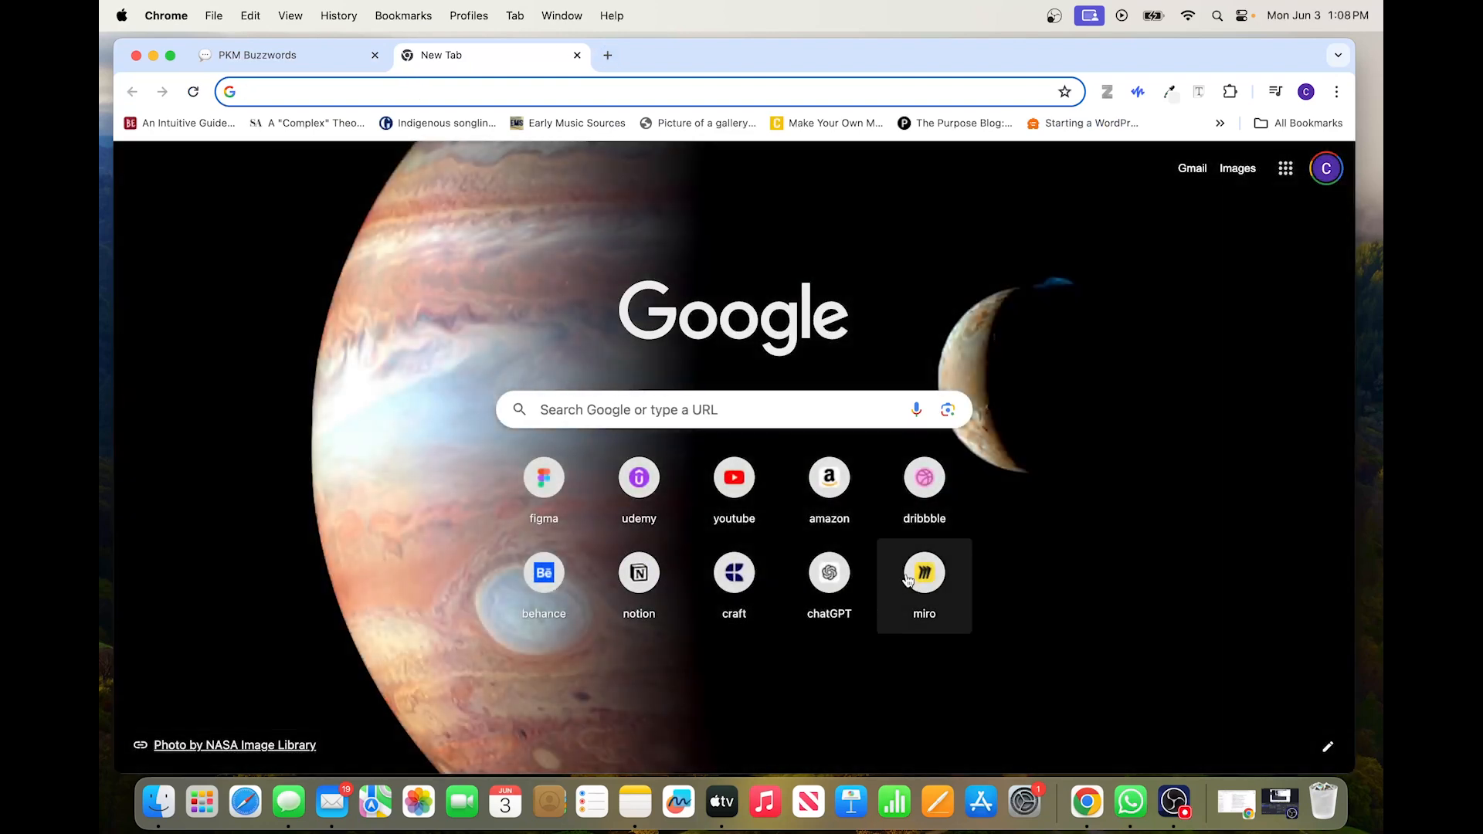
click(907, 579)
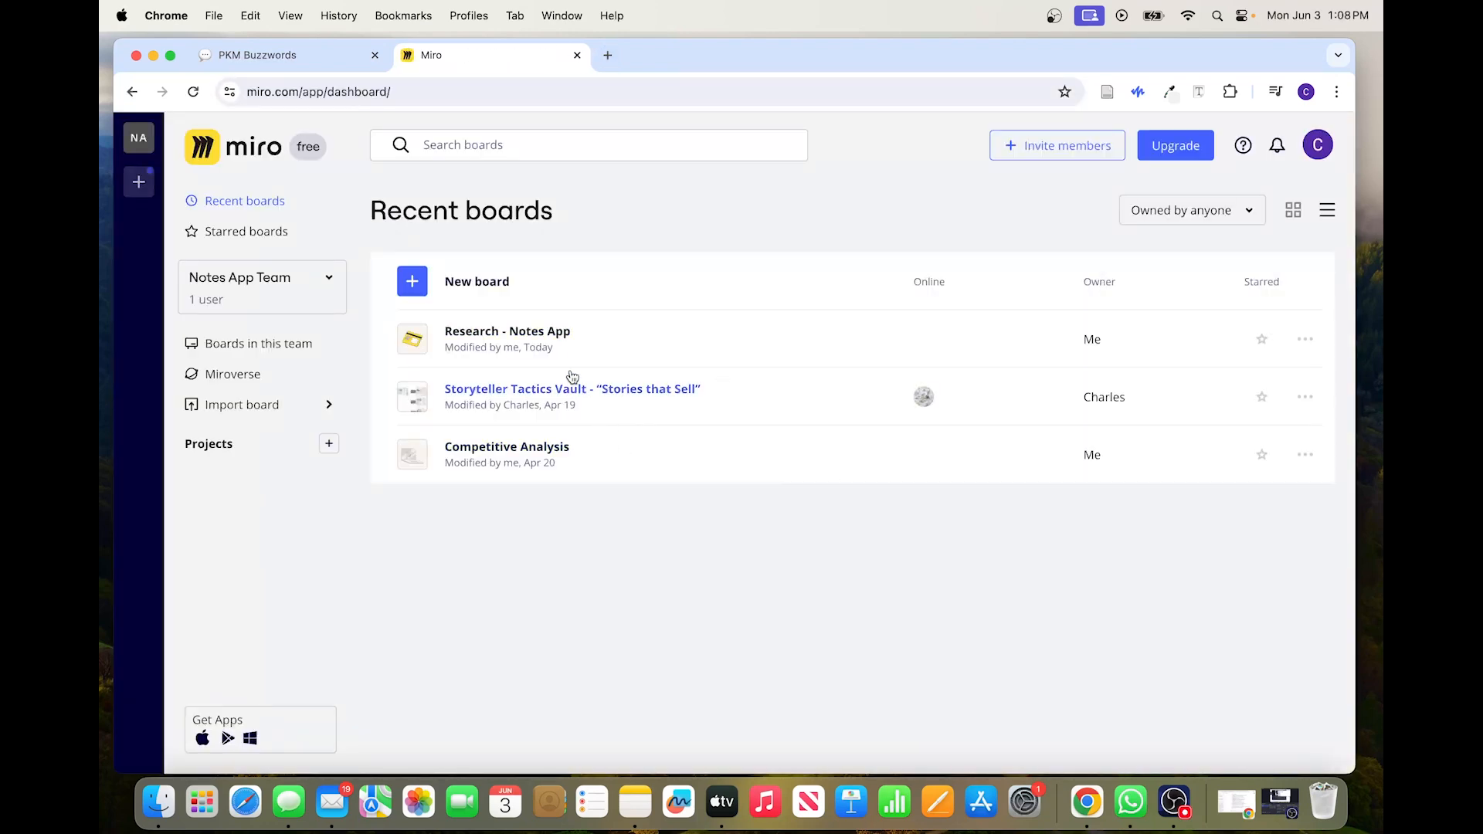
click(554, 352)
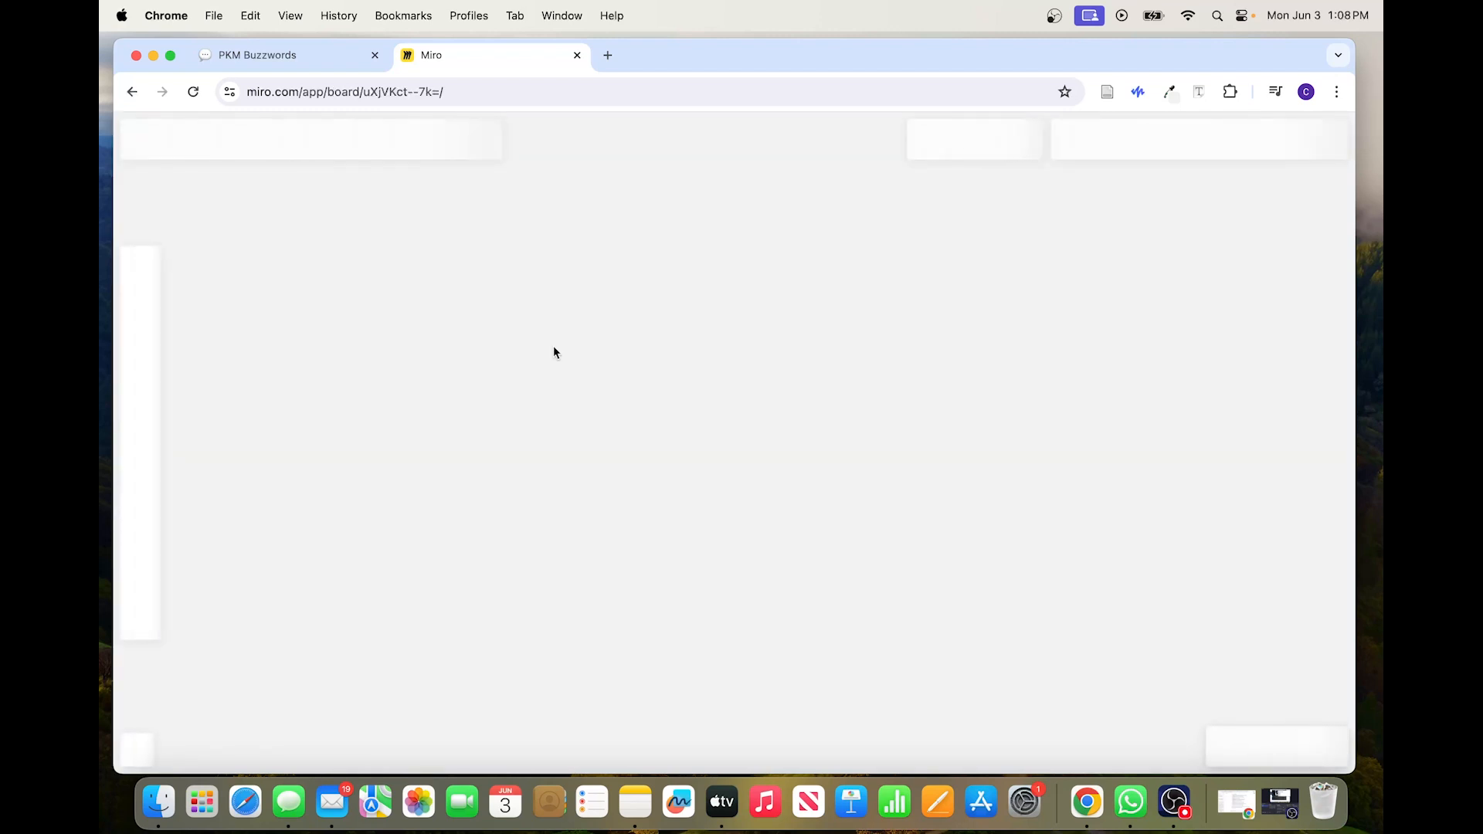
Paste the copied keyword list as text into an empty area of the board, below the existing frame
scroll(665, 449, up, 6)
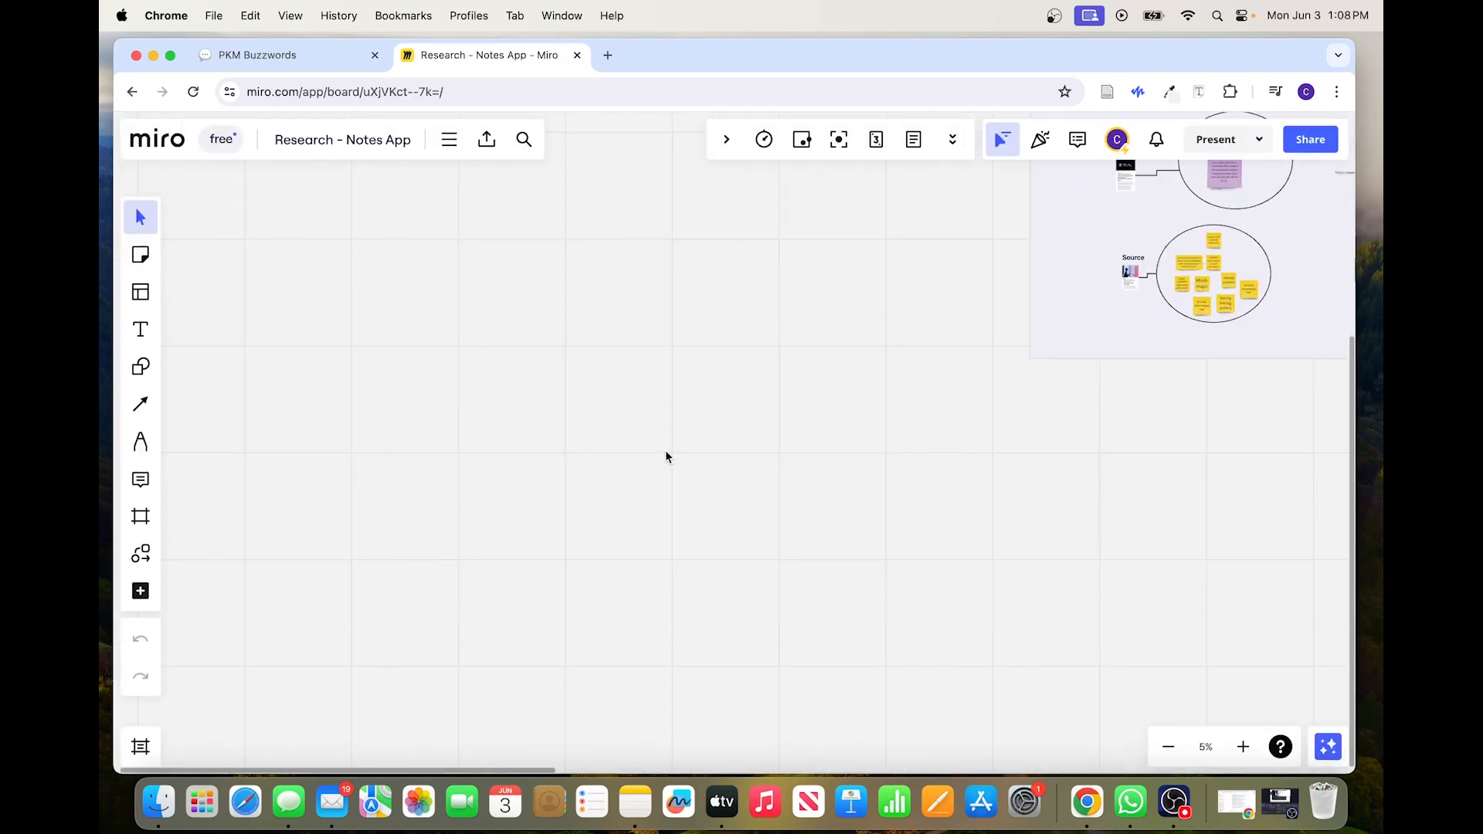
scroll(665, 450, right, 7)
scroll(665, 450, up, 2)
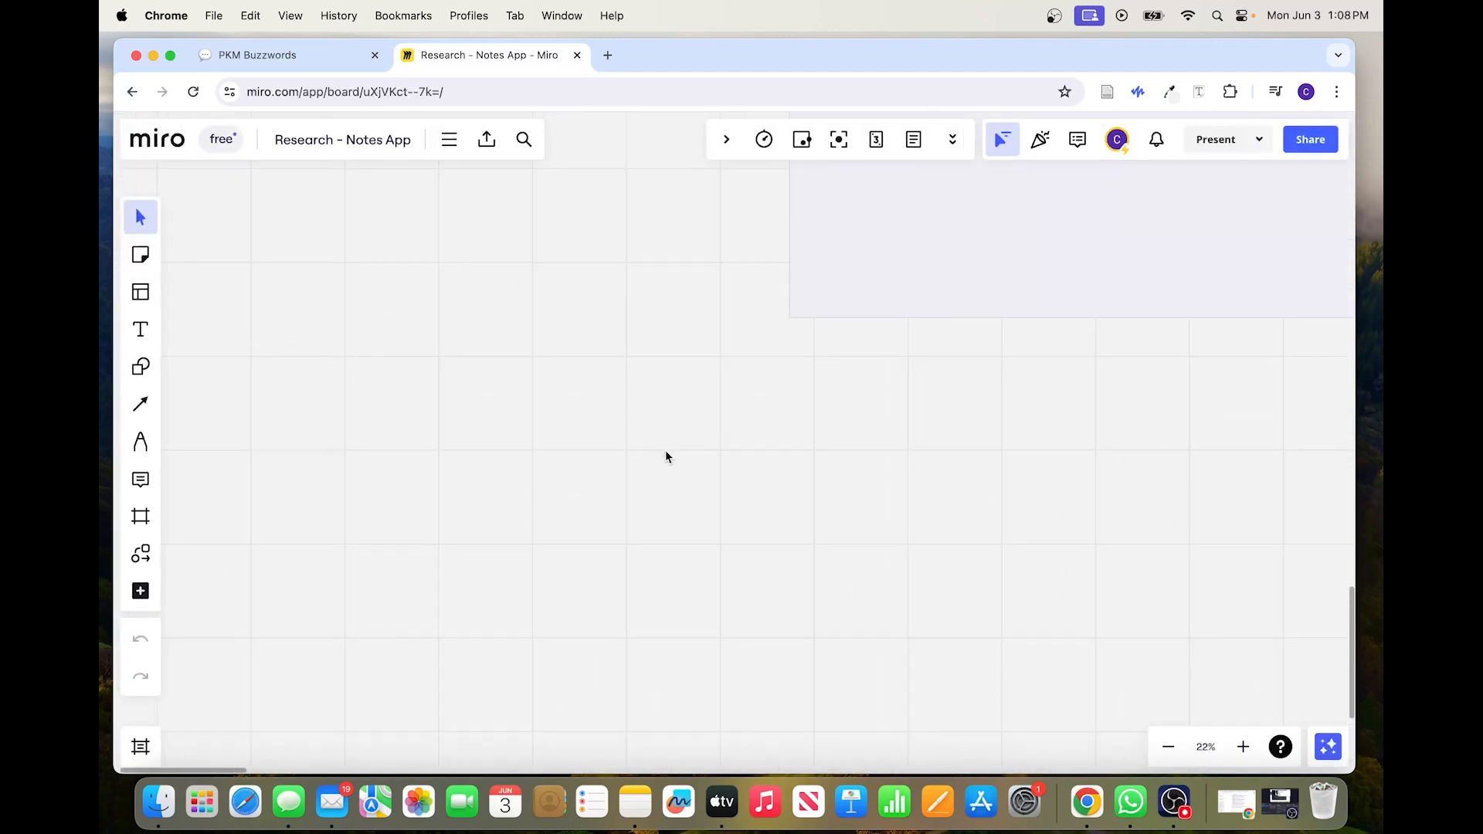
scroll(666, 456, left, 4)
scroll(666, 456, down, 1)
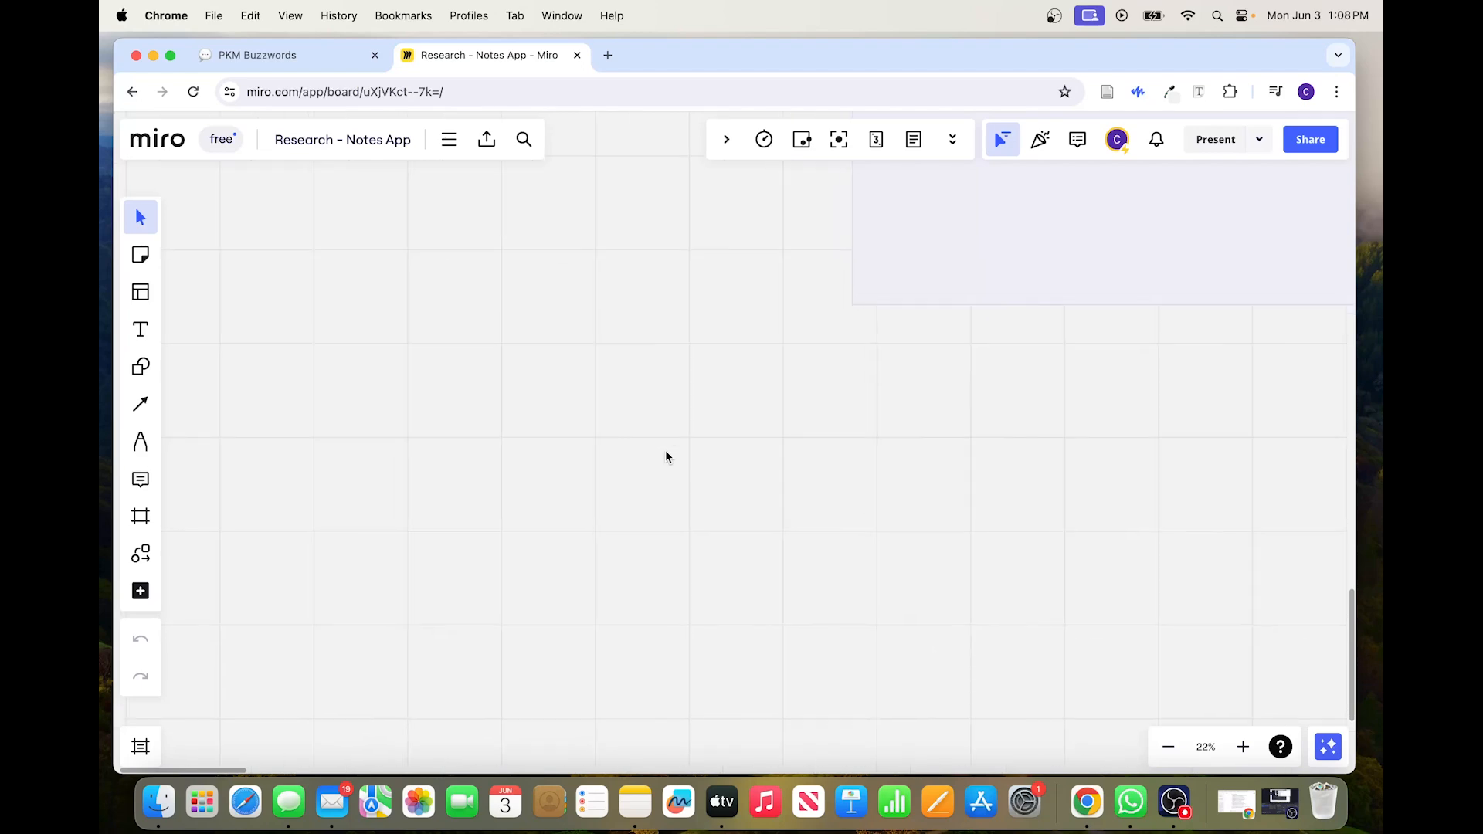
key(super+v)
scroll(666, 450, up, 6)
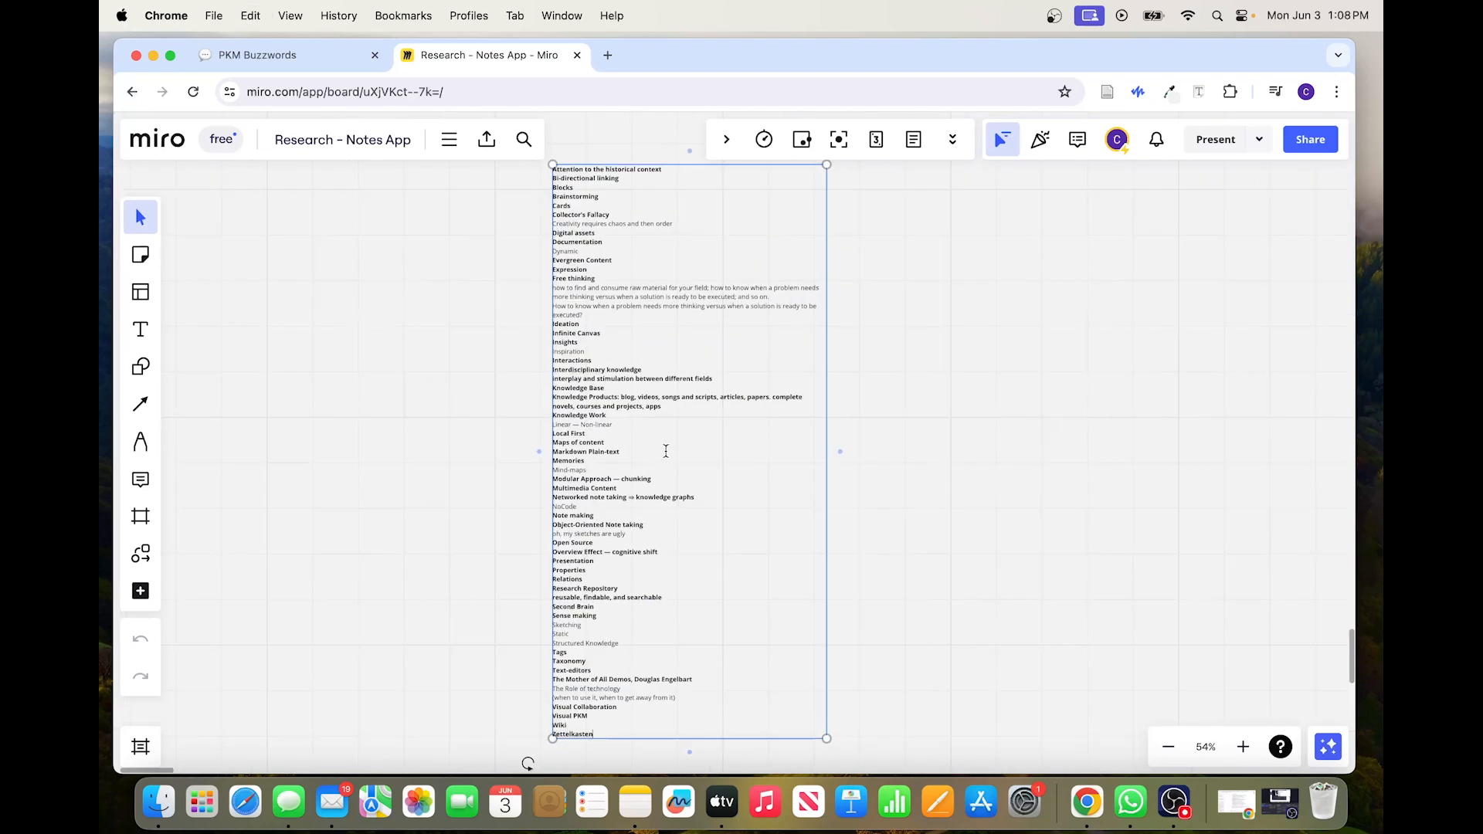
scroll(665, 451, down, 4)
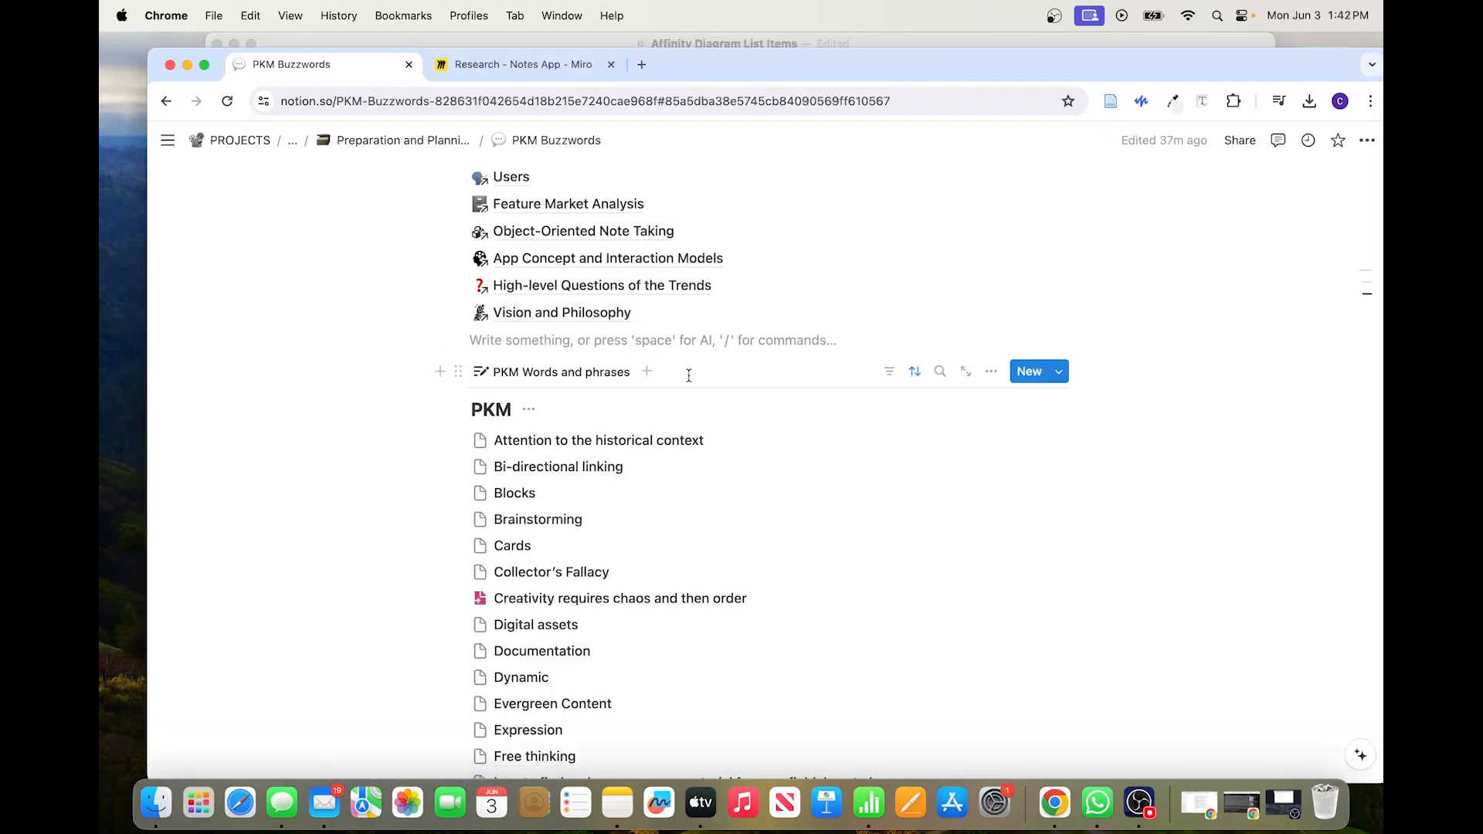
Add a table view to the PKM database on Notion's PKM Buzzwords page, keeping the default view options
click(649, 374)
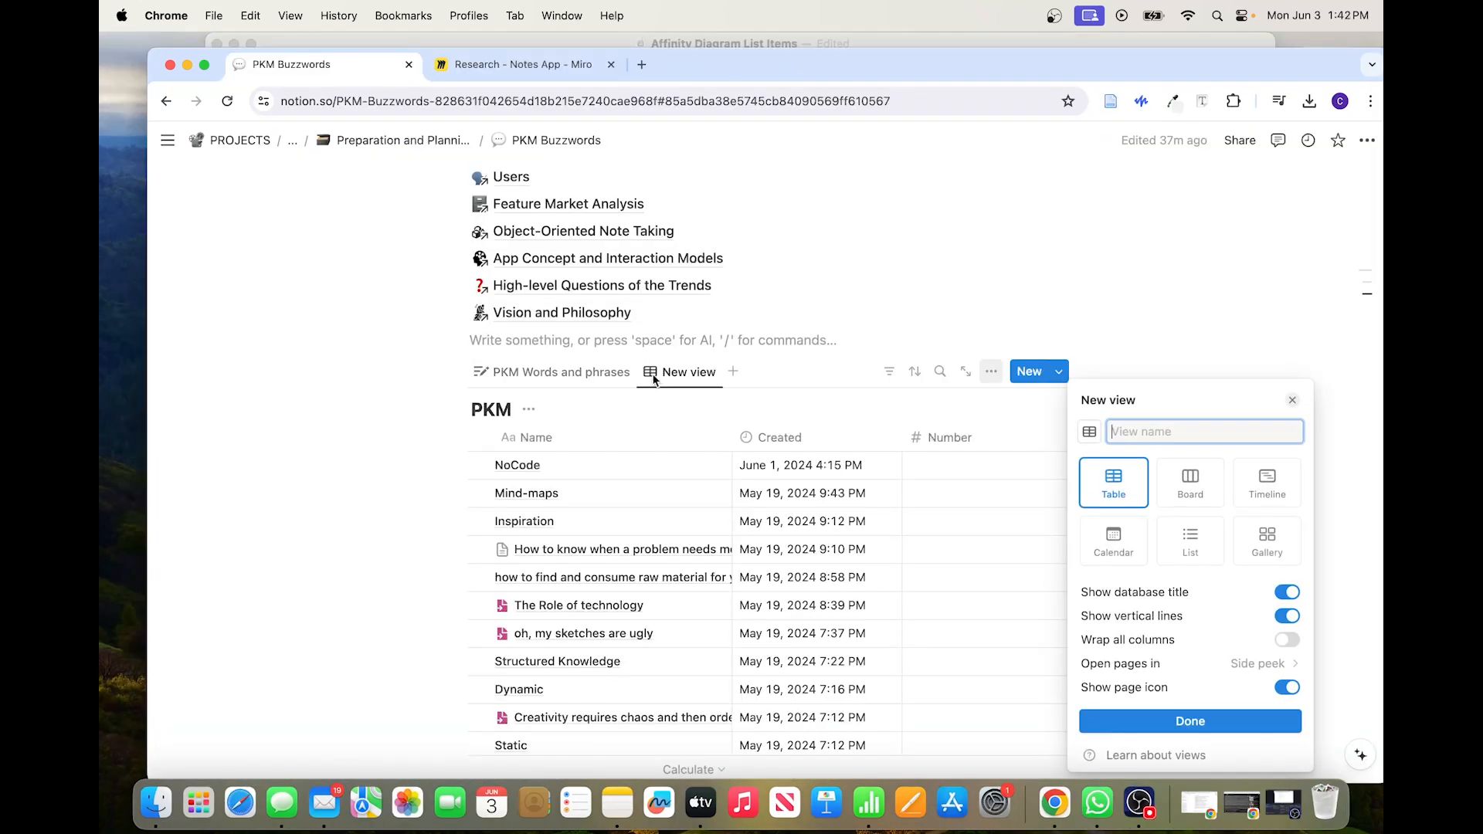
click(1178, 721)
click(735, 353)
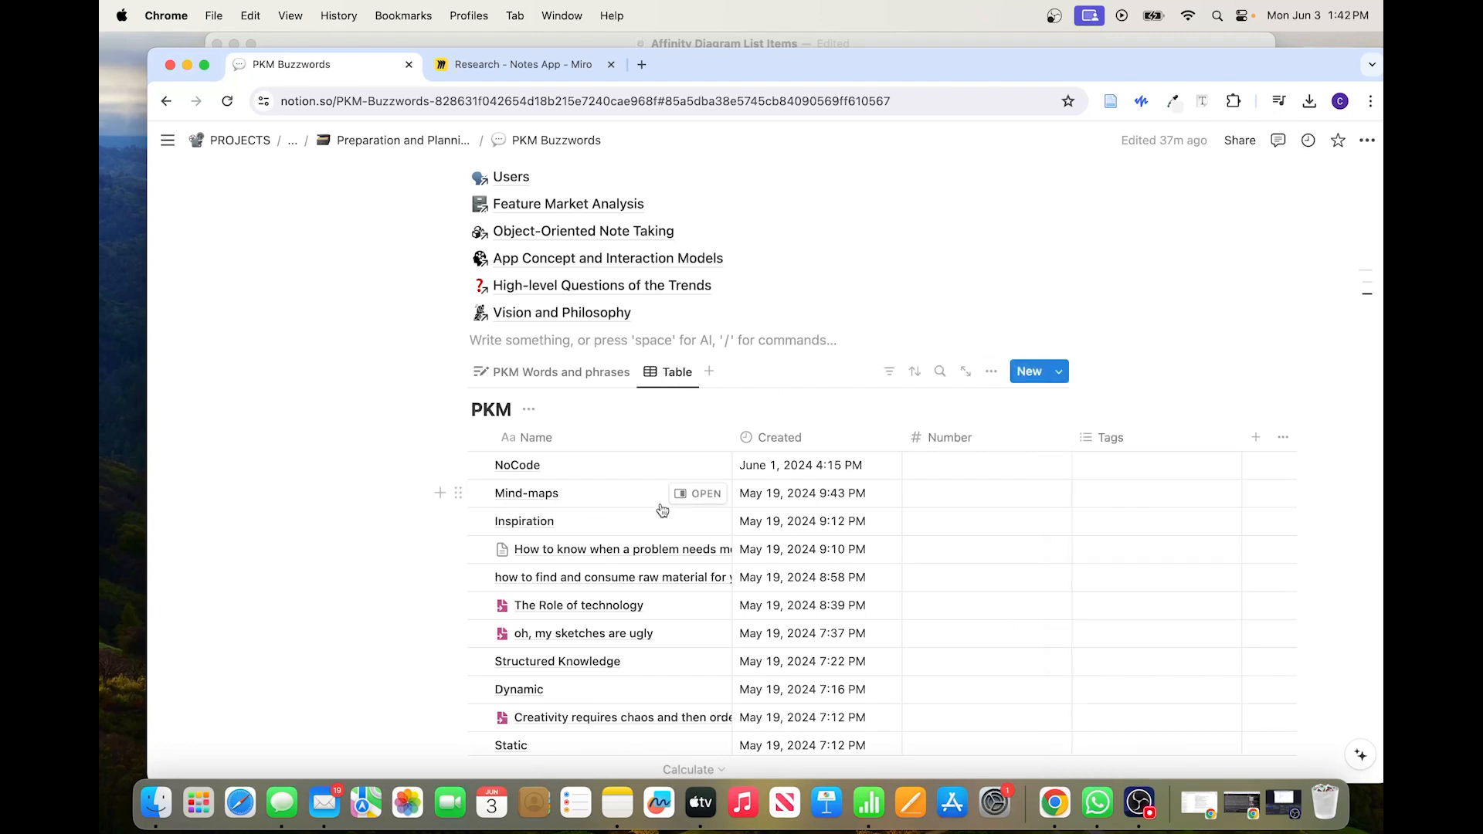
Load the remaining rows of the PKM table and add a count calculation beneath its Name column
scroll(662, 497, down, 5)
scroll(663, 509, down, 20)
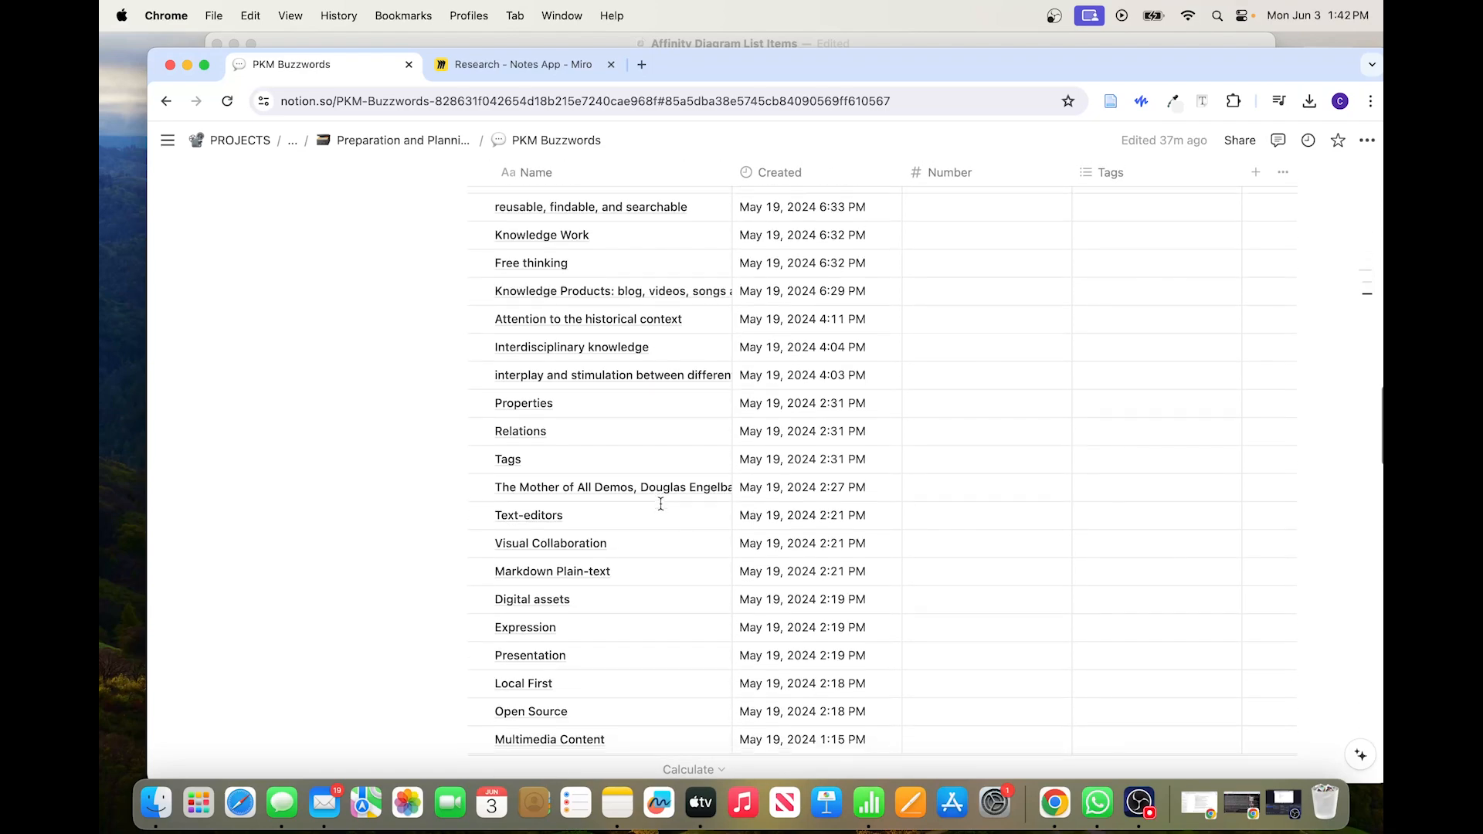
scroll(660, 504, up, 10)
scroll(603, 501, down, 2)
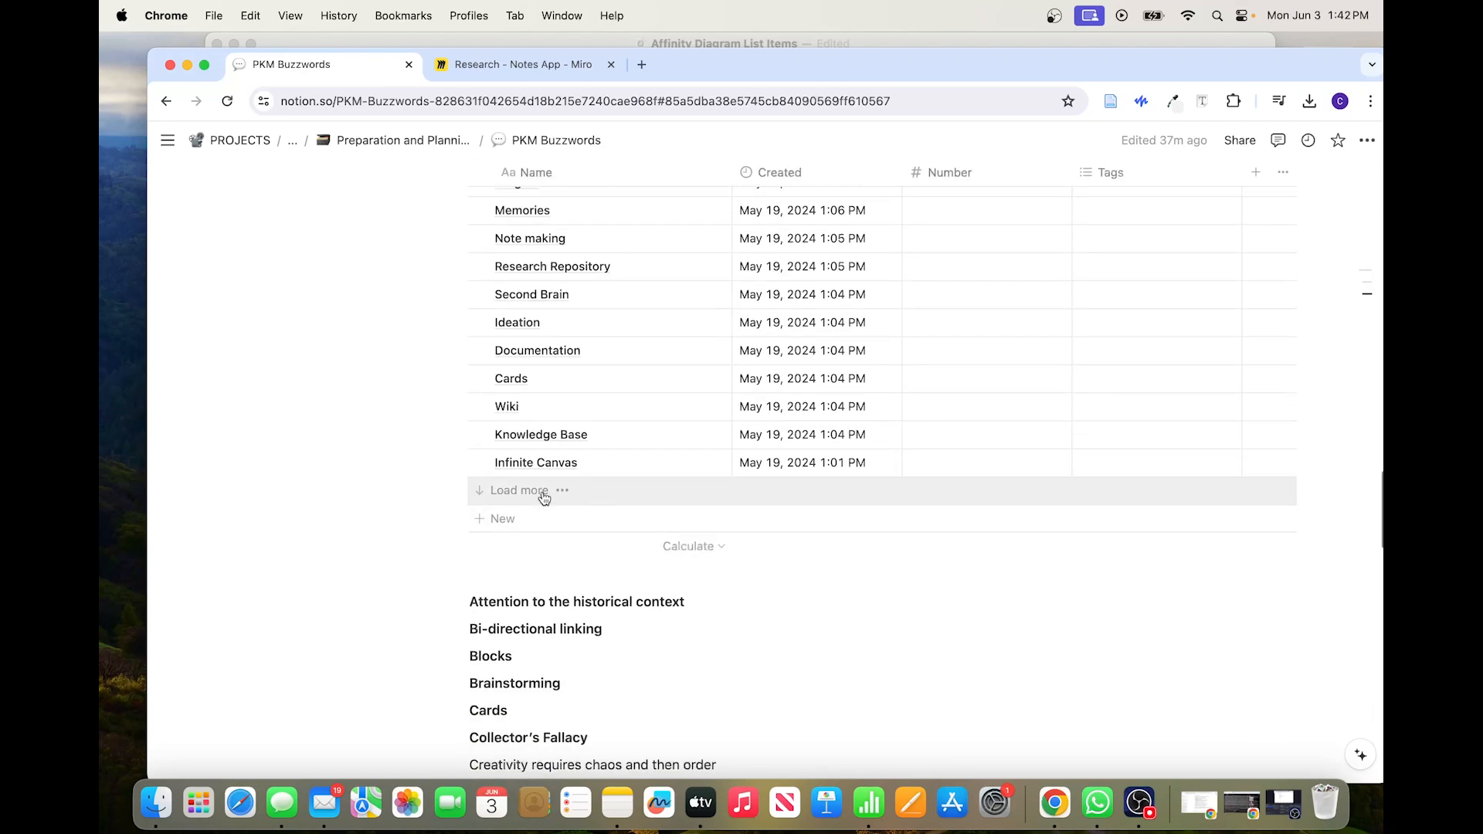
click(546, 497)
scroll(598, 649, down, 3)
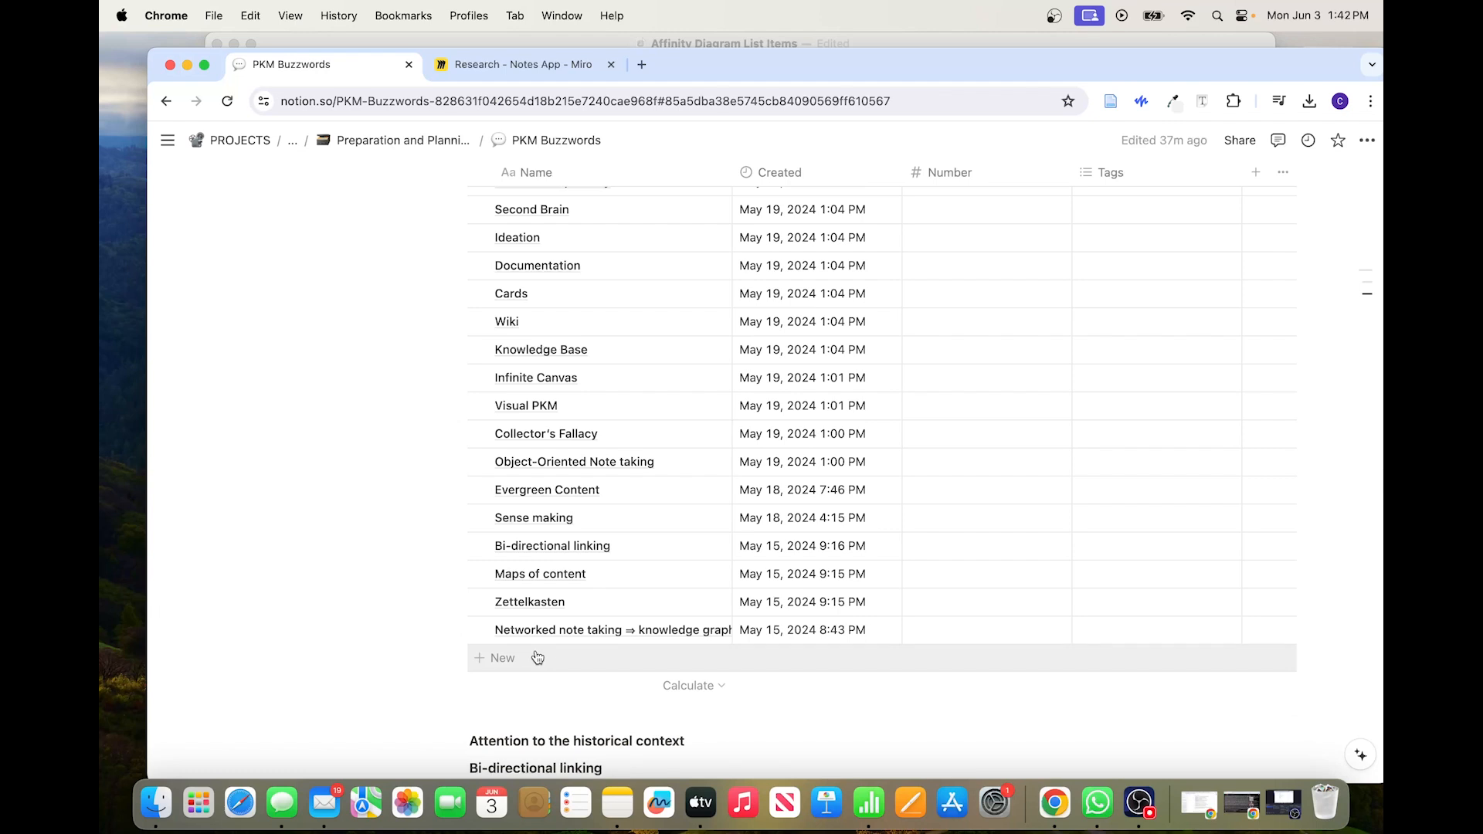
click(688, 683)
mouse_move(628, 633)
click(699, 584)
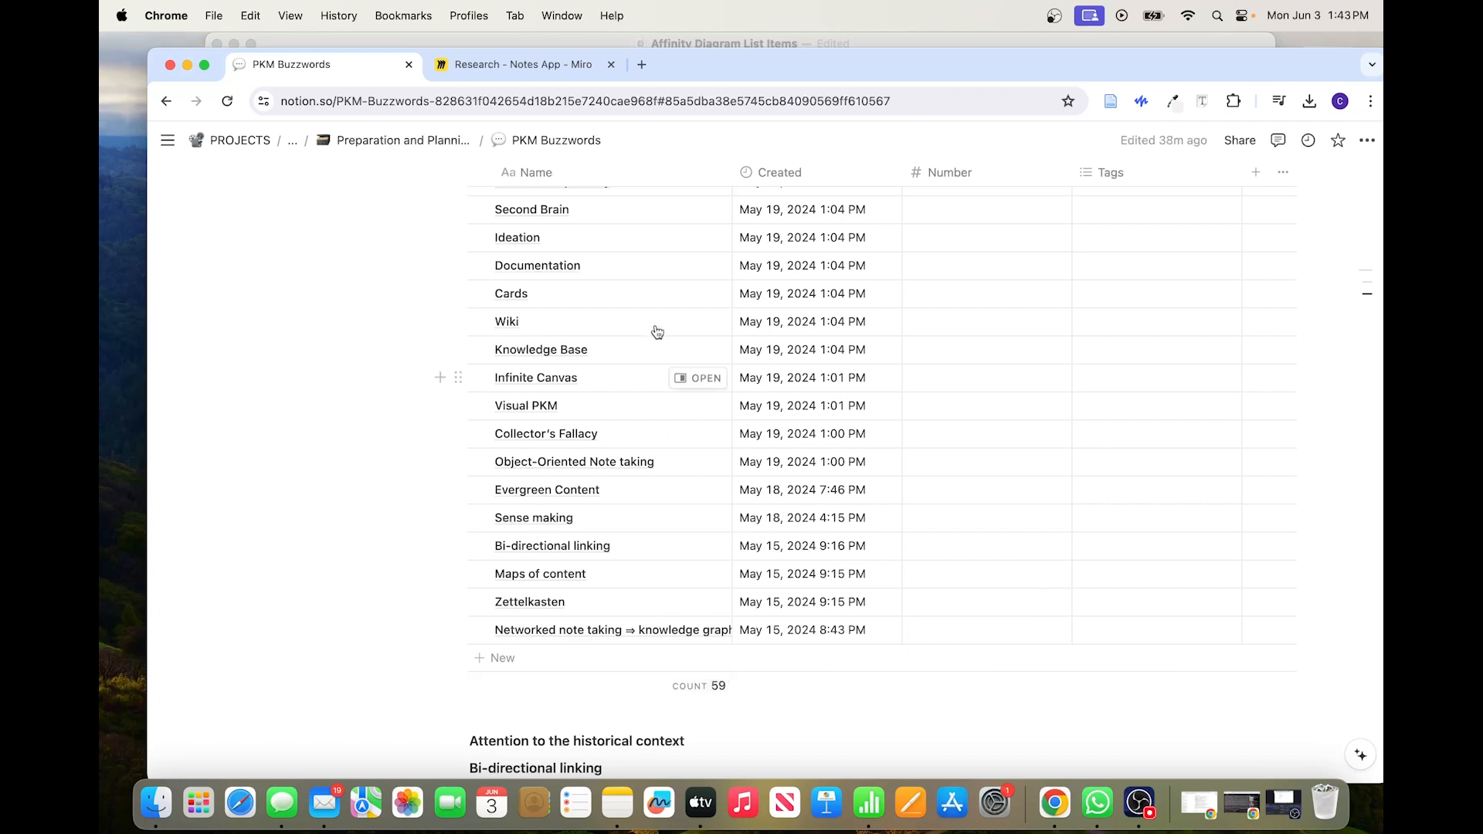
Switch to the "Affinity Diagram List Items" spreadsheet in Numbers and set Table 1 to 59 rows
click(610, 45)
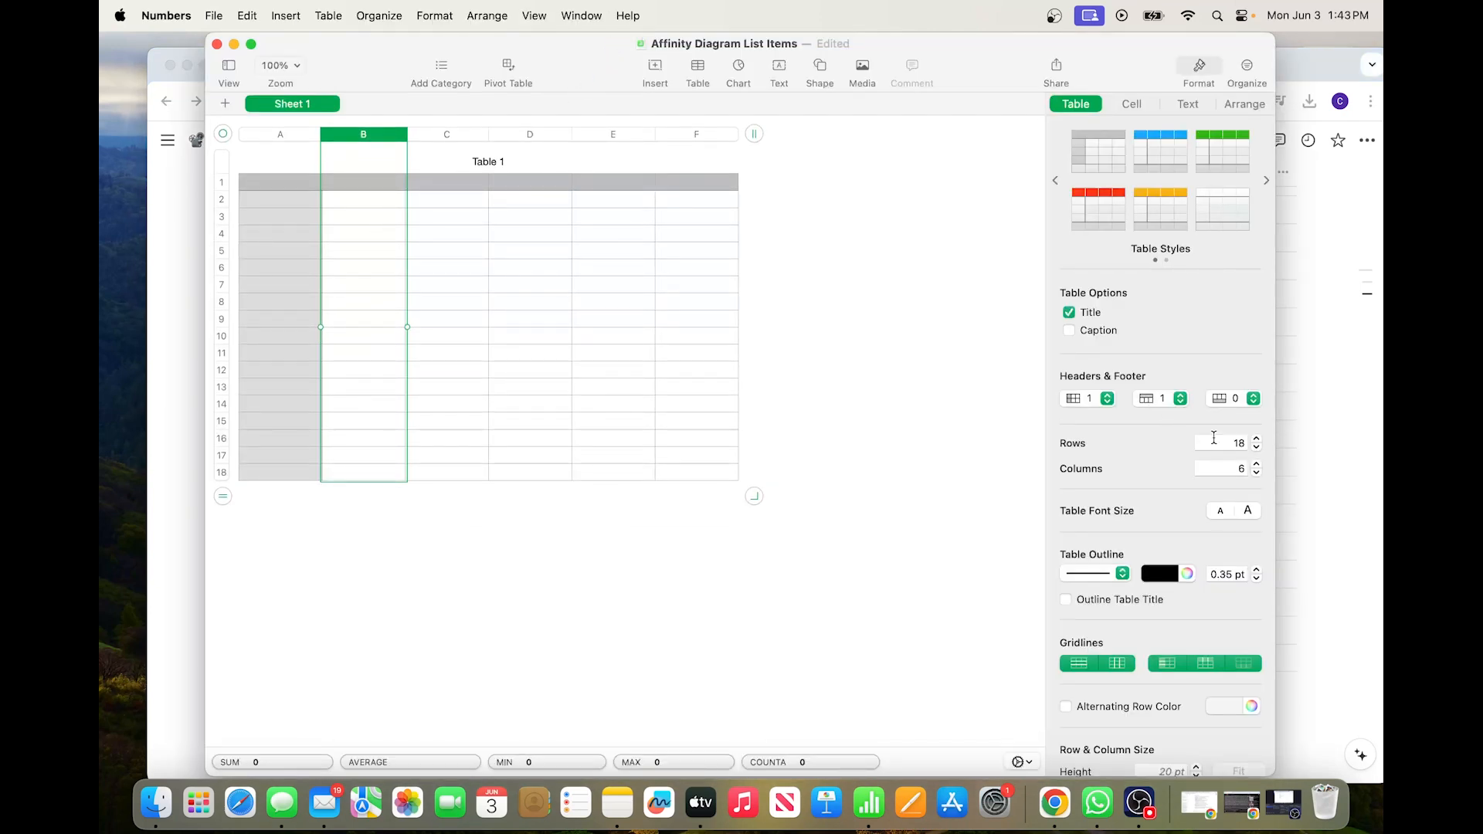
click(1238, 446)
text(59)
key(Return)
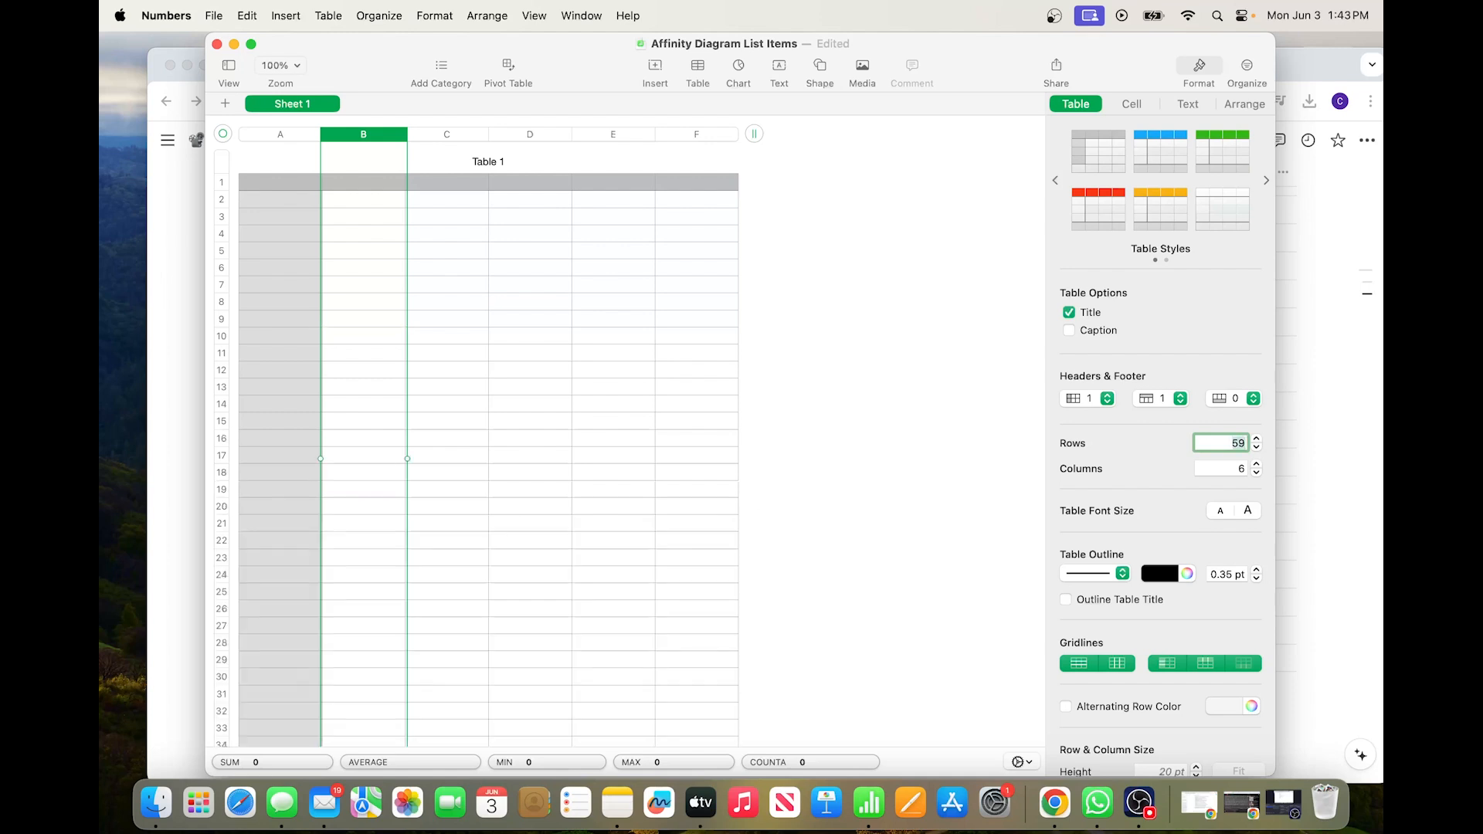
scroll(424, 599, down, 10)
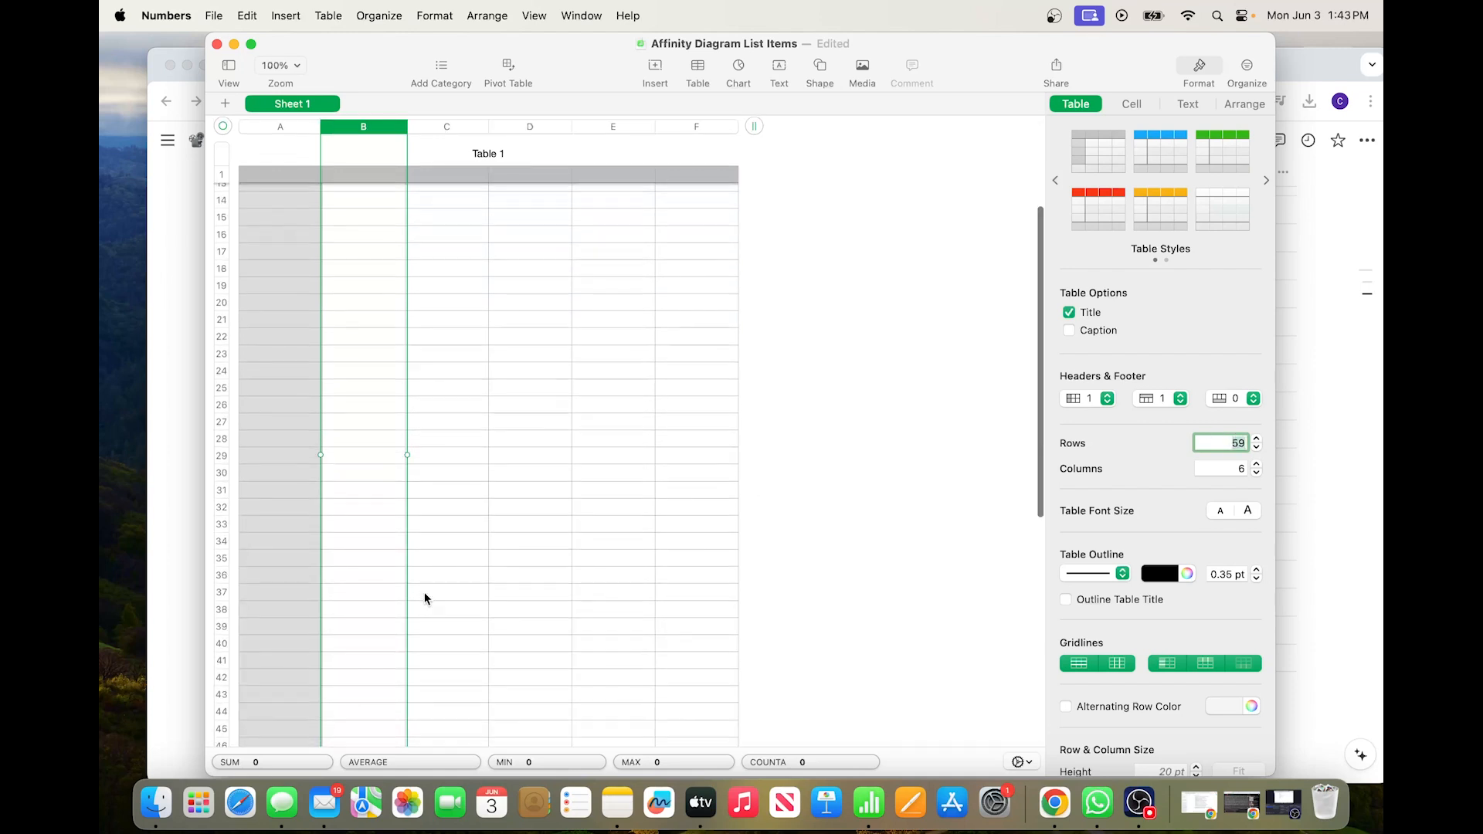
scroll(424, 595, up, 3)
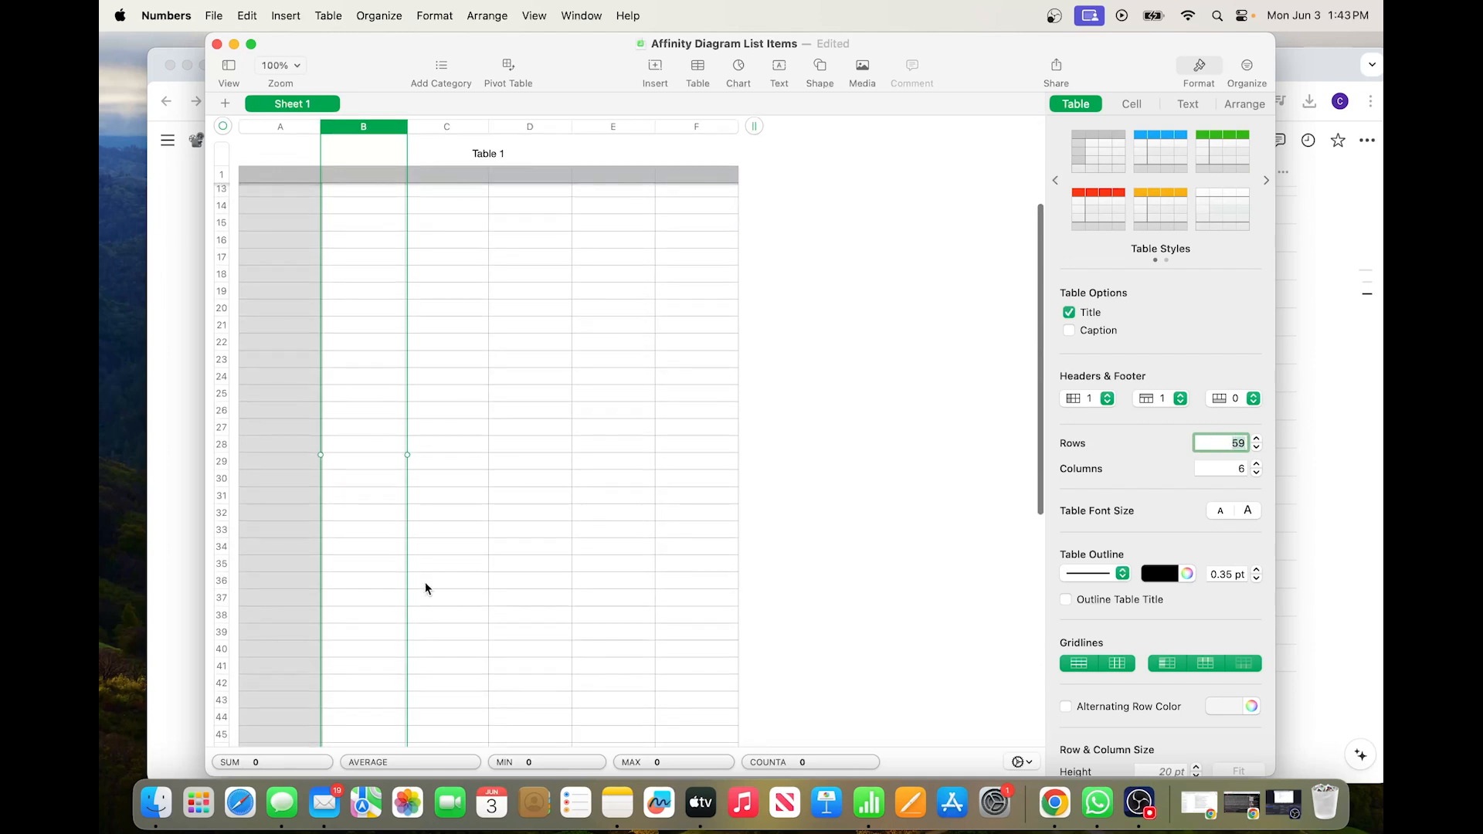
Switch to Notion's PKM Buzzwords page and show the PKM database in its PKM Words and phrases view
click(1313, 65)
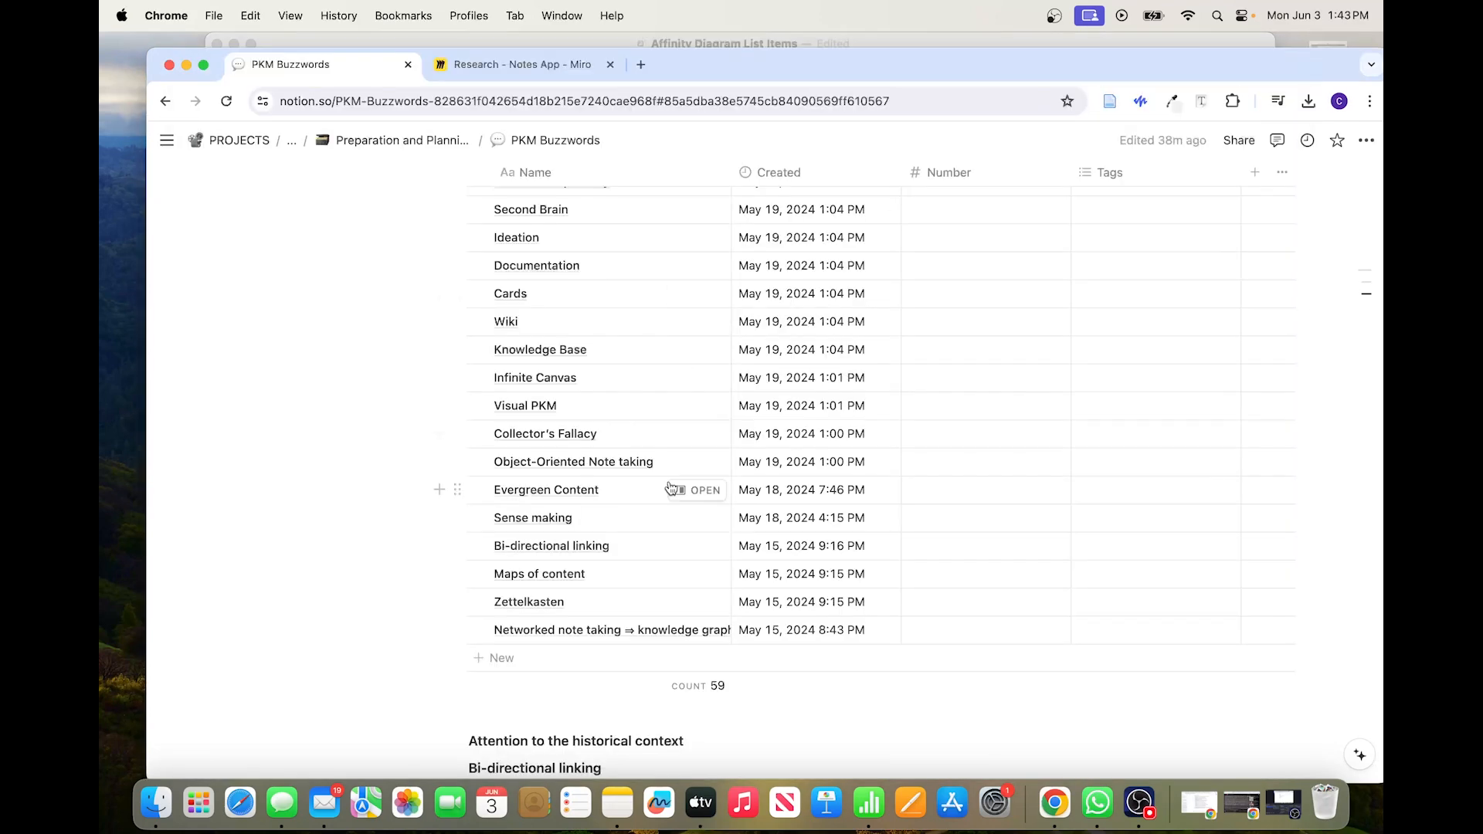
scroll(669, 487, up, 12)
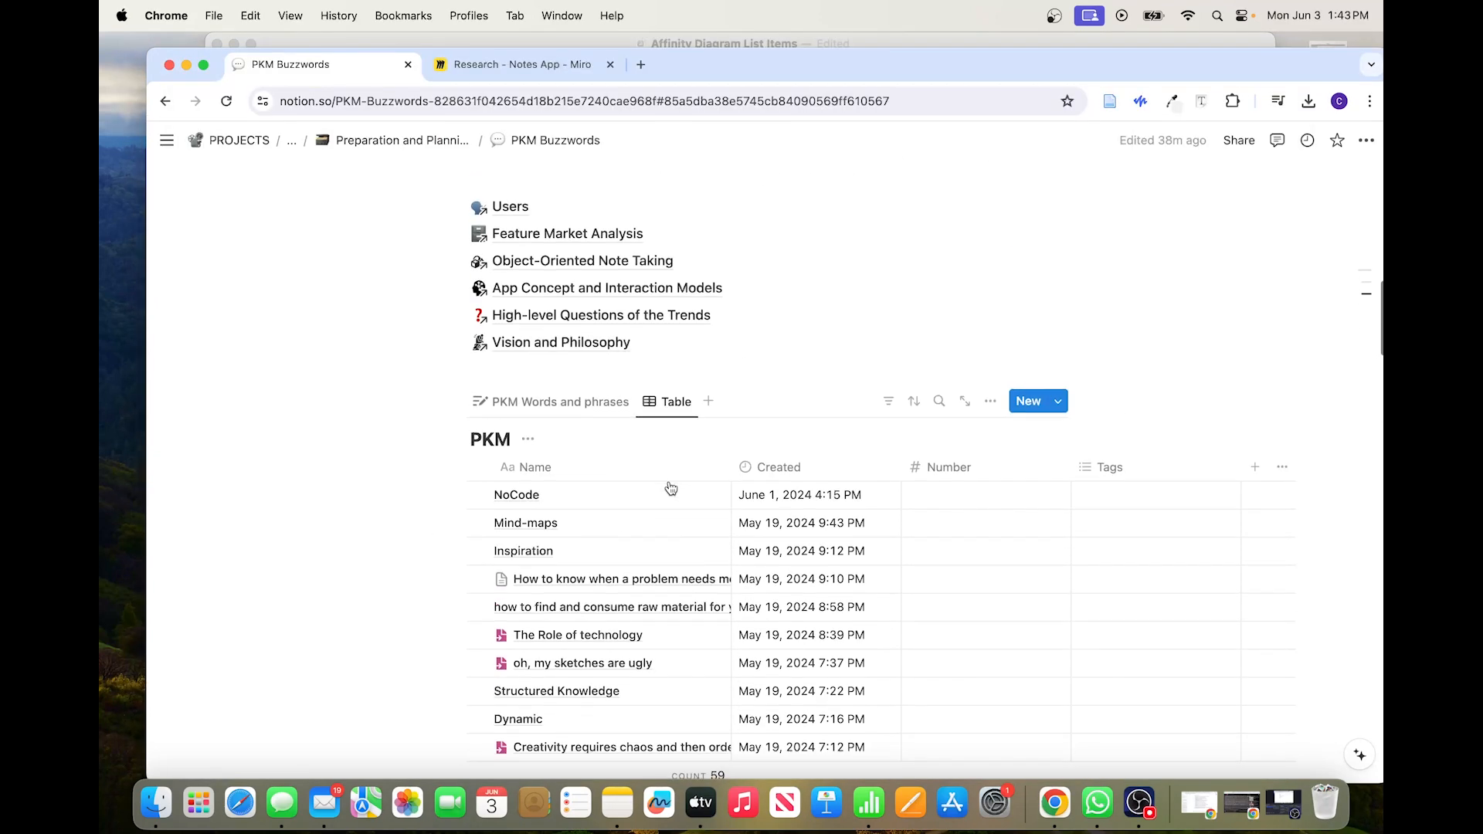
scroll(669, 488, down, 5)
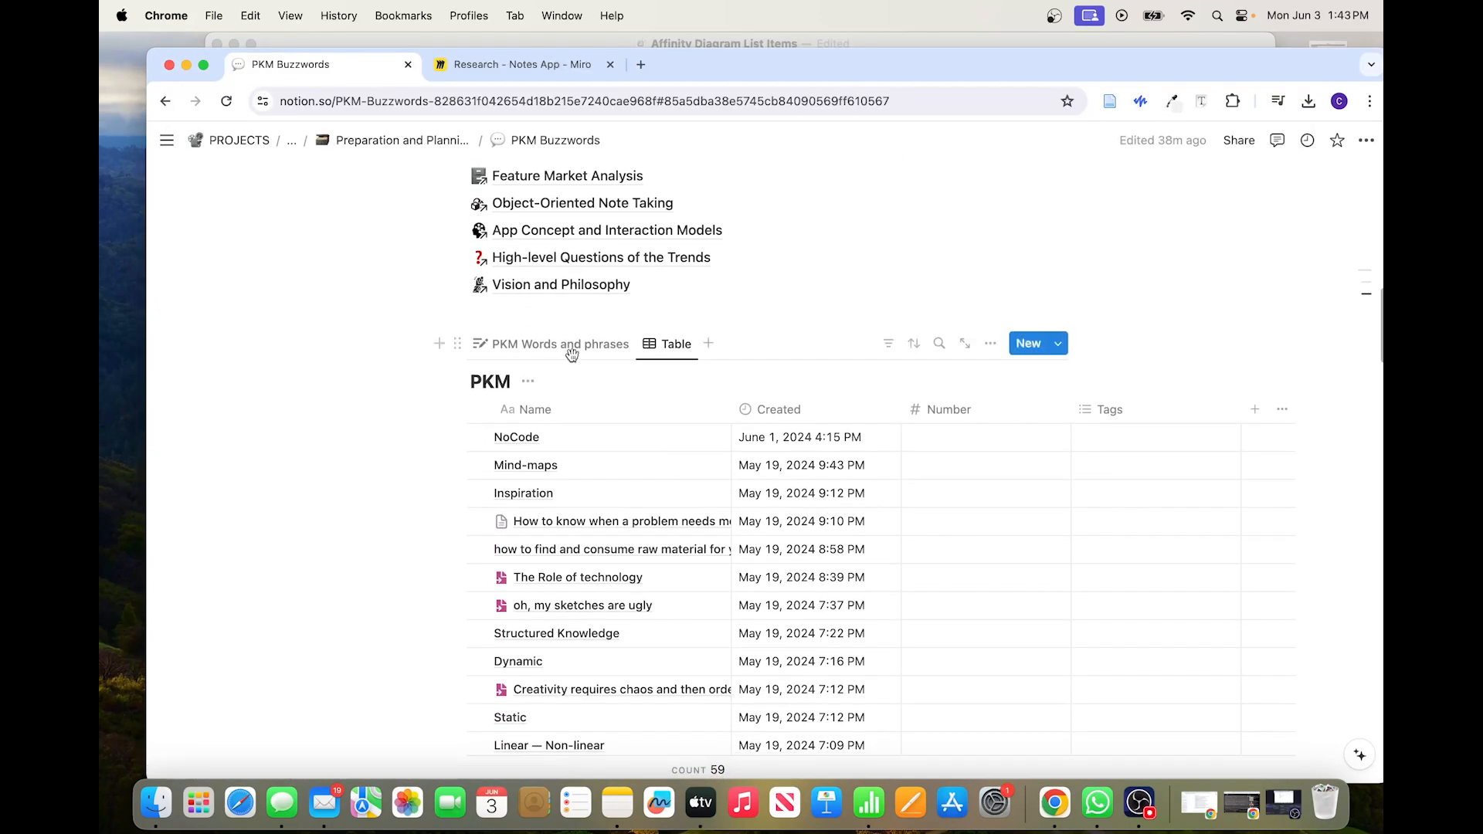
click(571, 347)
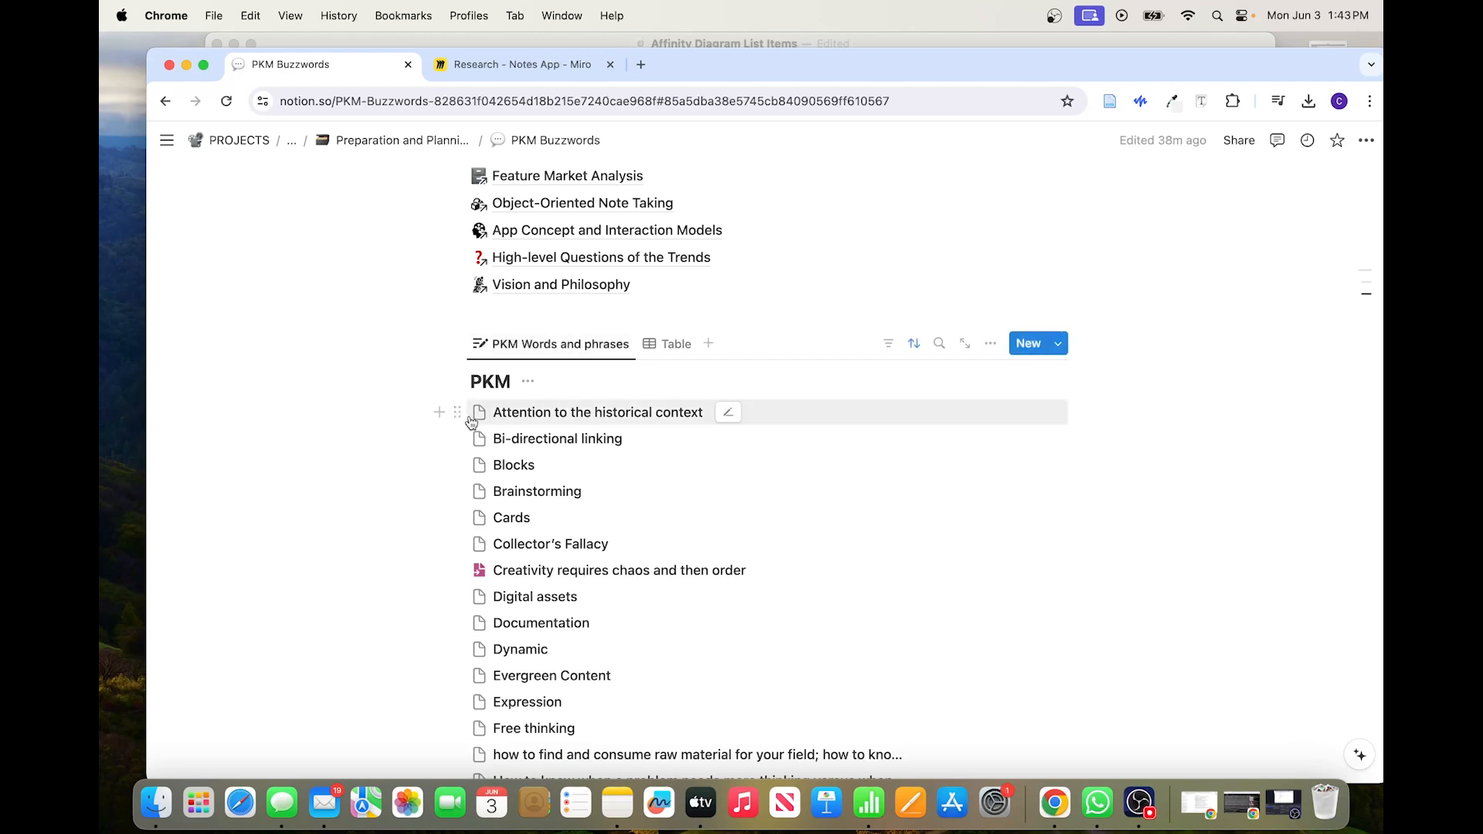
Copy the plain-text keyword list below the PKM database, from "Attention to the historical context" through "Zettelkasten"
drag(458, 397, 594, 492)
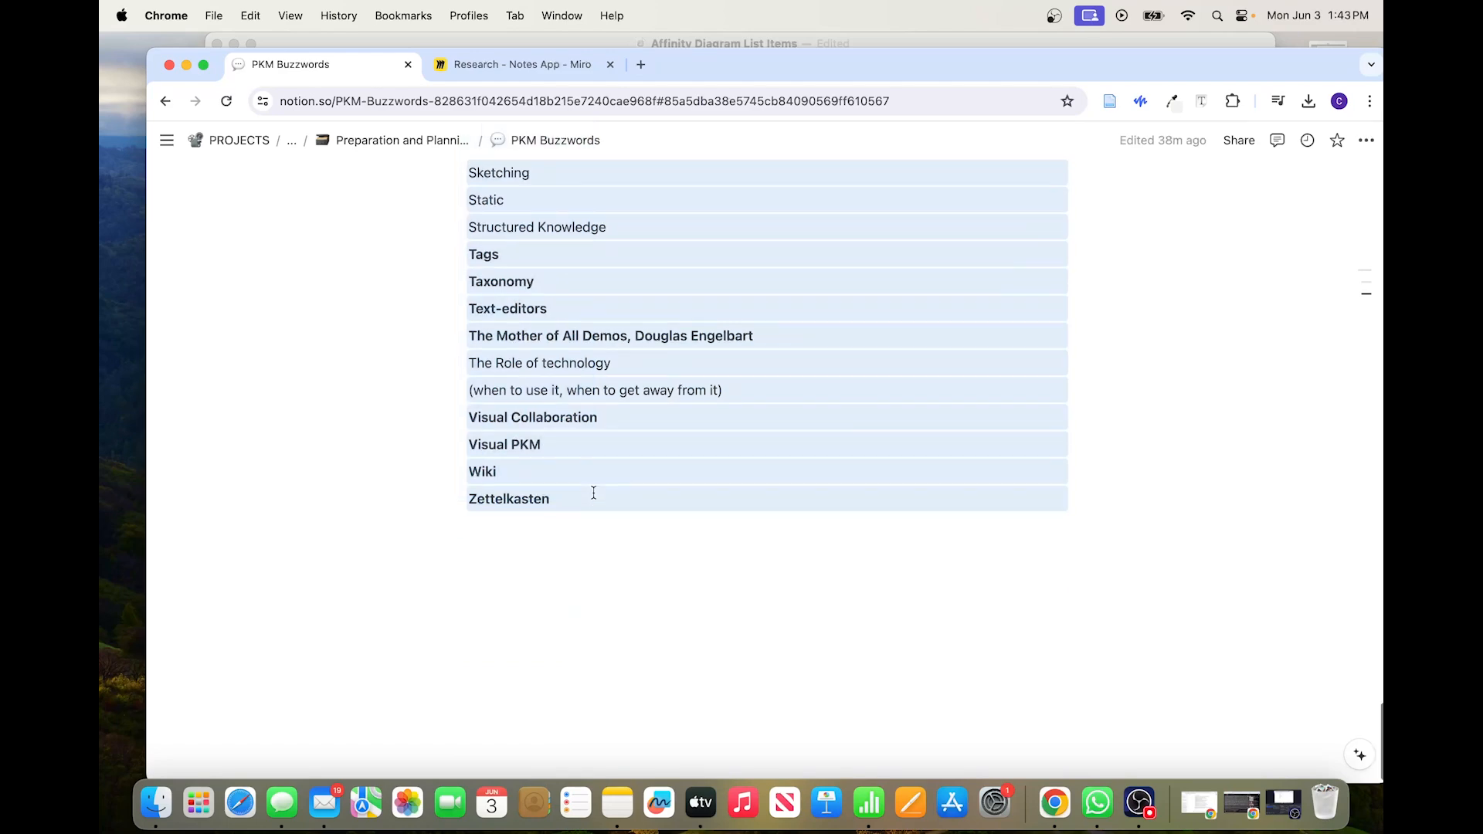
scroll(594, 492, up, 15)
click(592, 488)
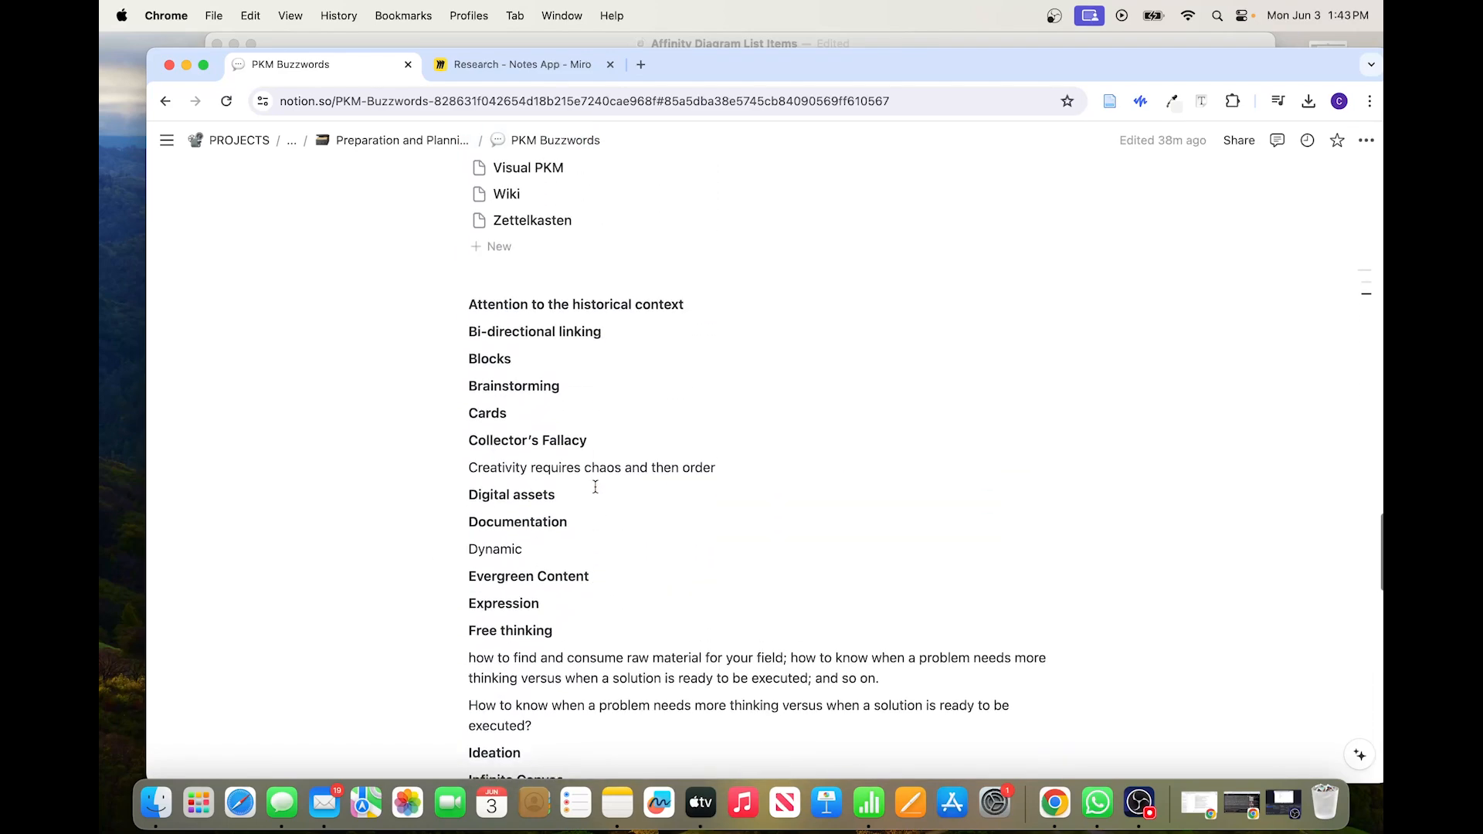
scroll(595, 486, up, 1)
drag(437, 318, 544, 505)
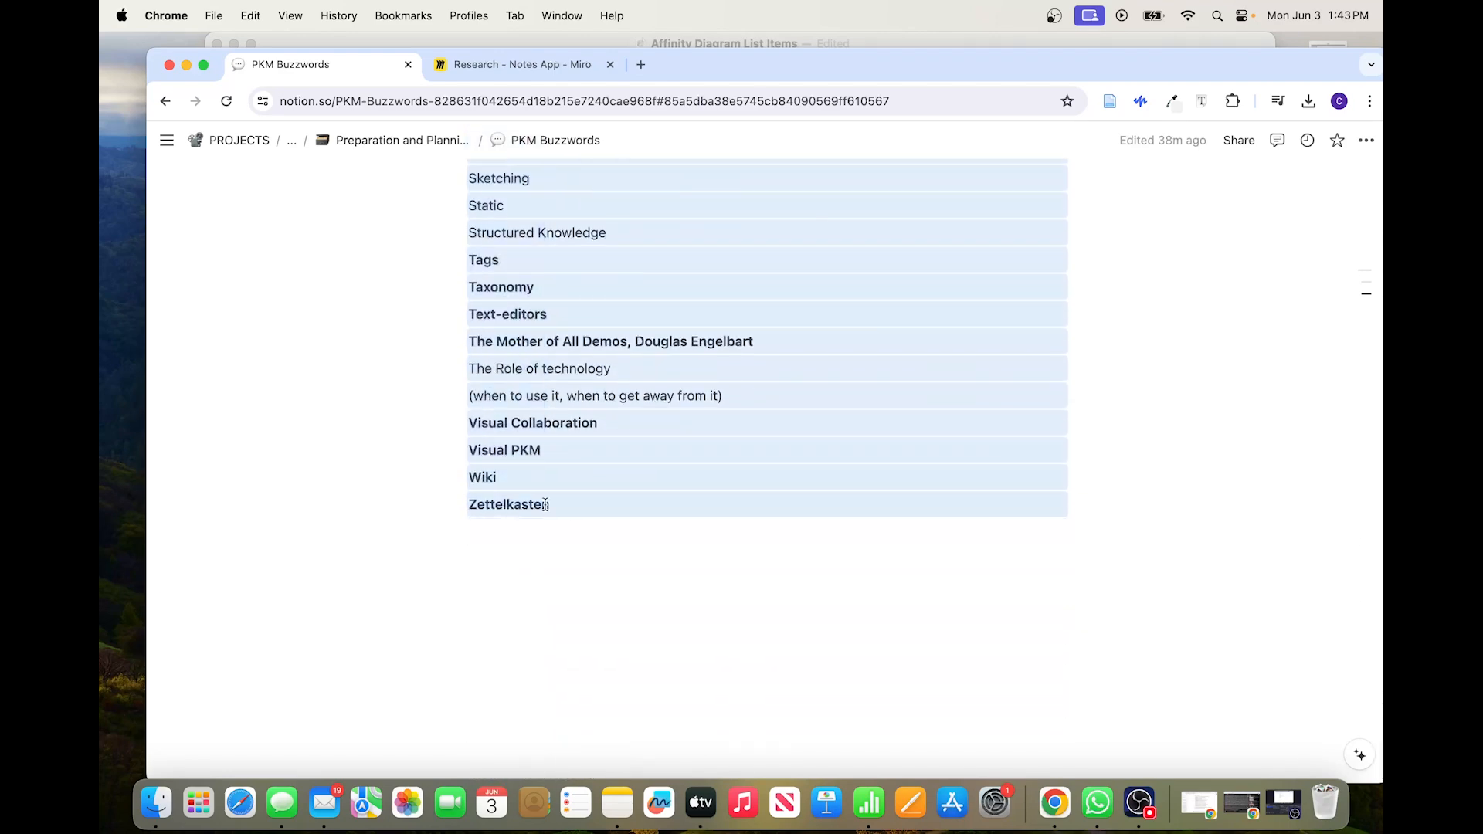
Try pasting the copied keyword list into column B of Table 1 in Numbers and check how it fills the rows
click(536, 37)
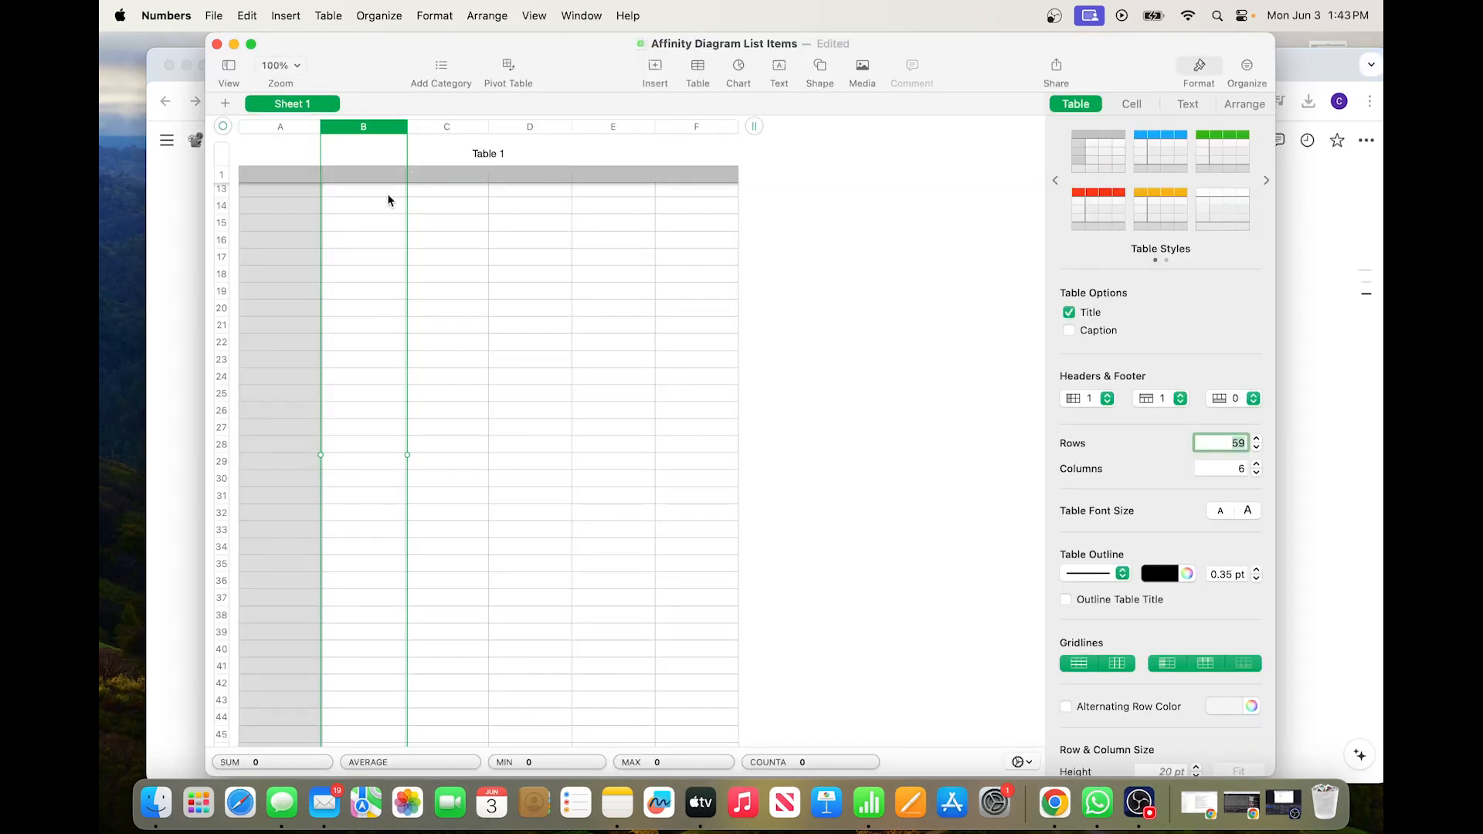
scroll(387, 193, up, 5)
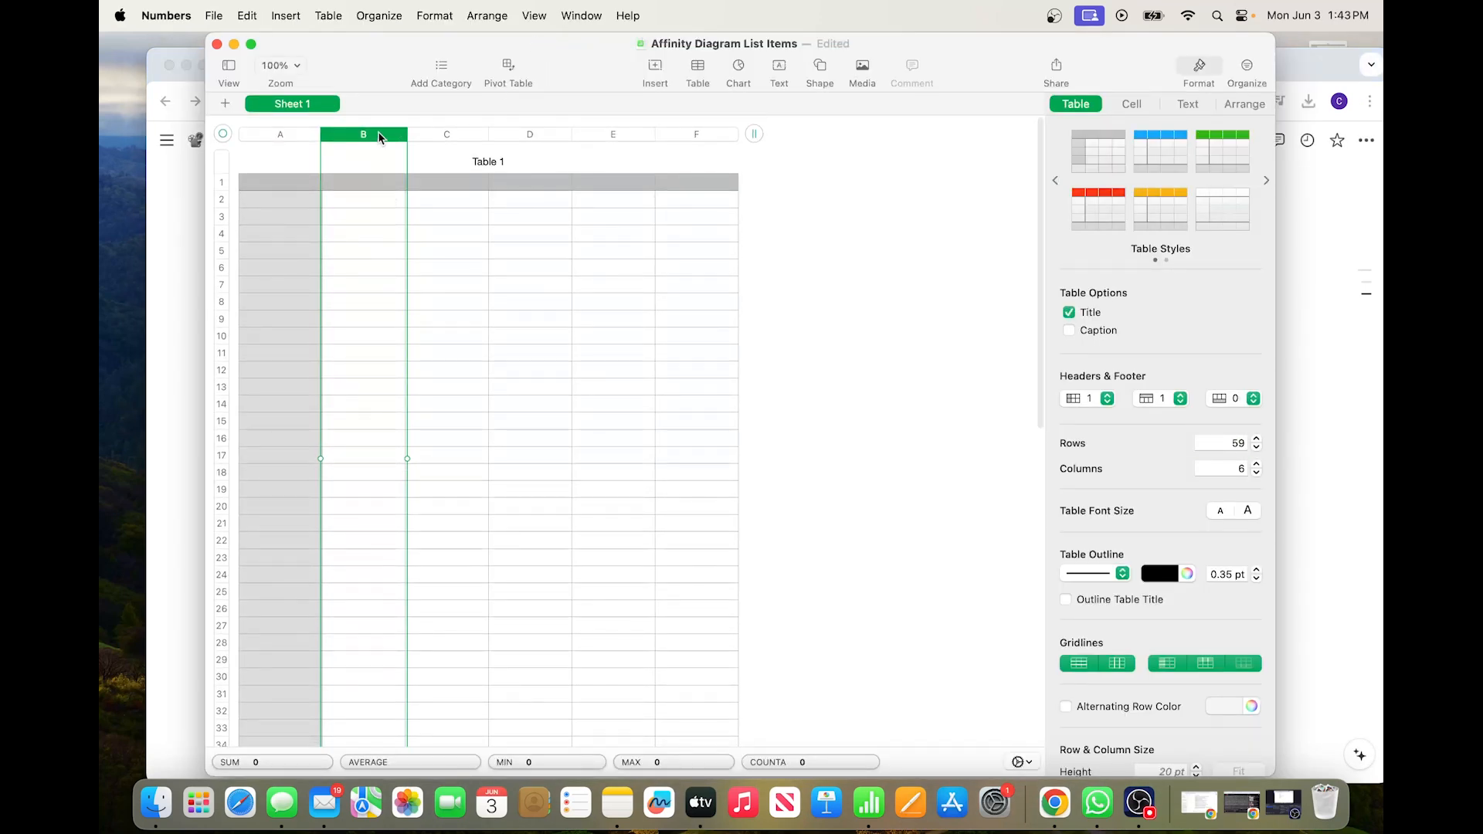
key(super+v)
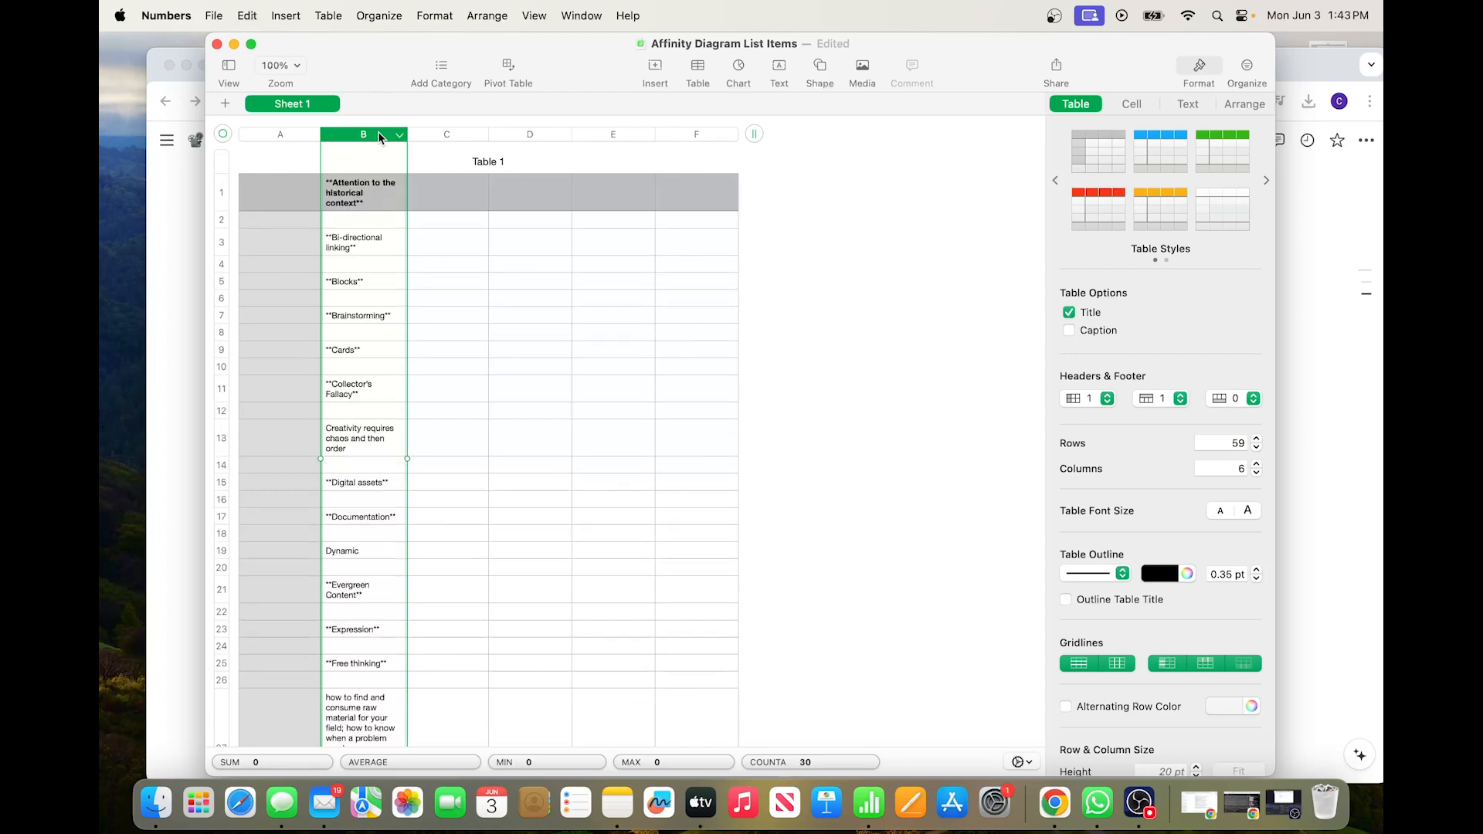
scroll(377, 431, down, 8)
scroll(377, 431, down, 5)
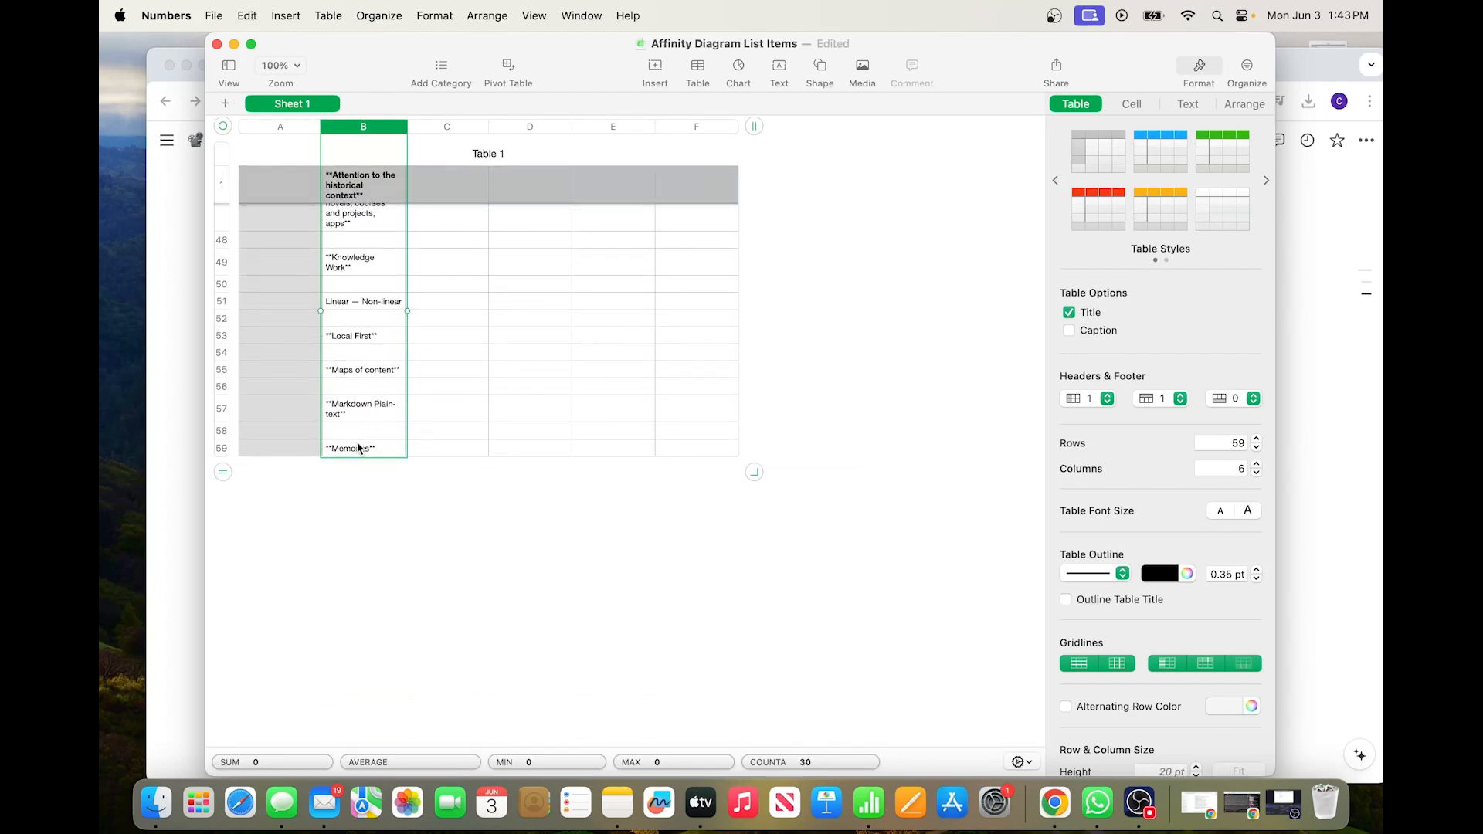
scroll(358, 448, up, 8)
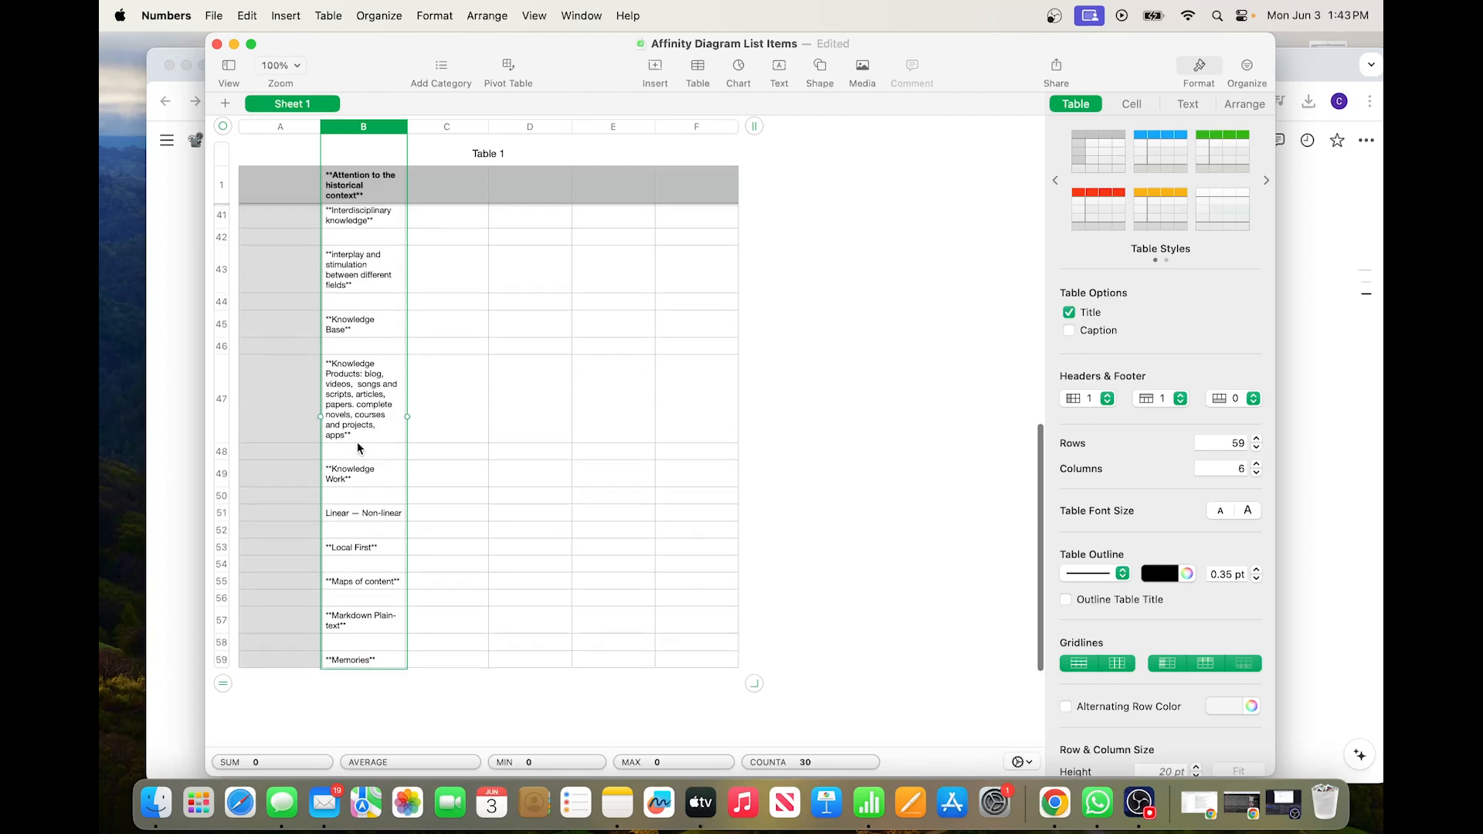
scroll(359, 448, up, 5)
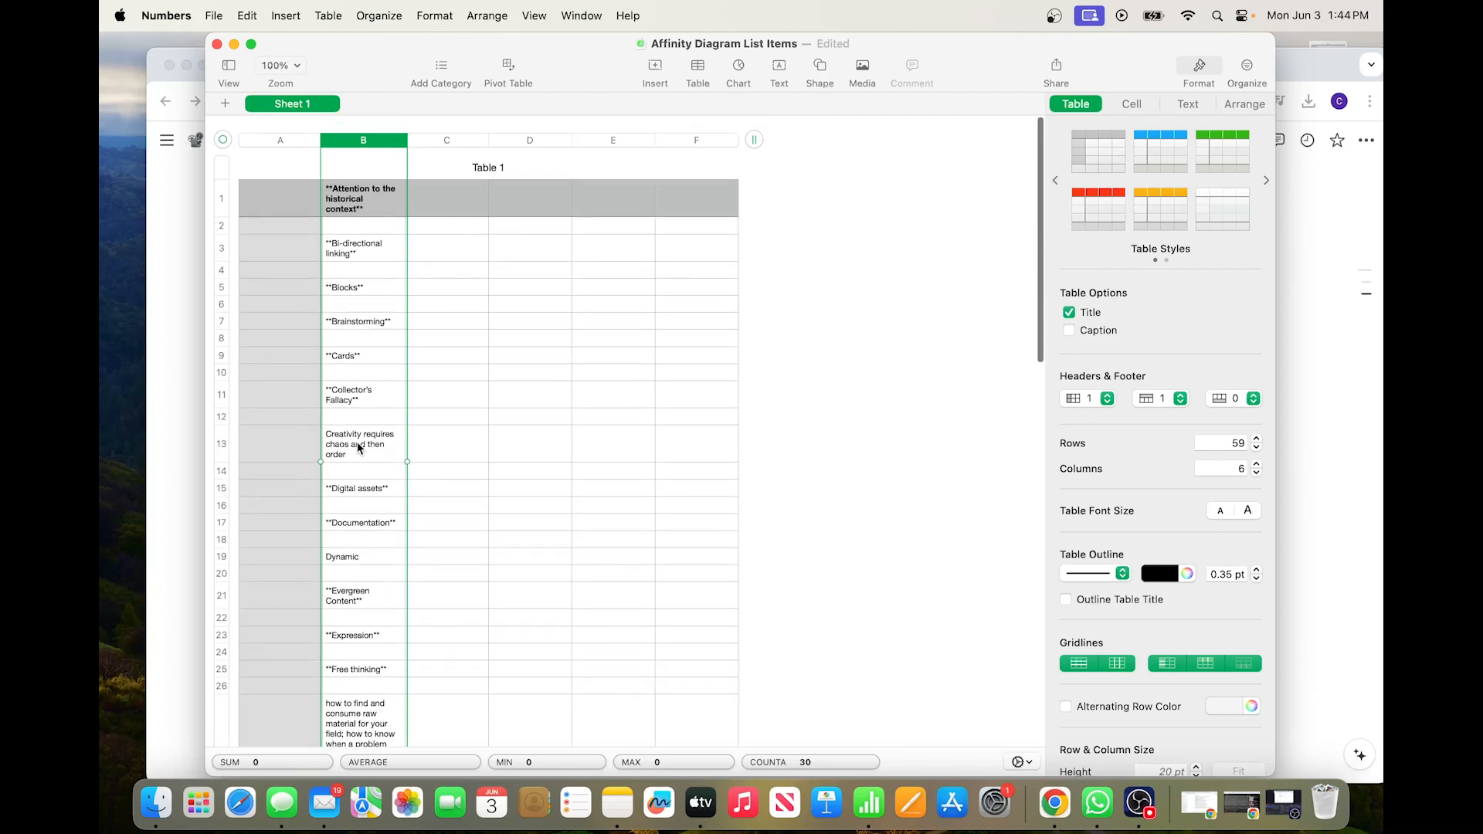
scroll(358, 448, down, 6)
scroll(358, 448, down, 8)
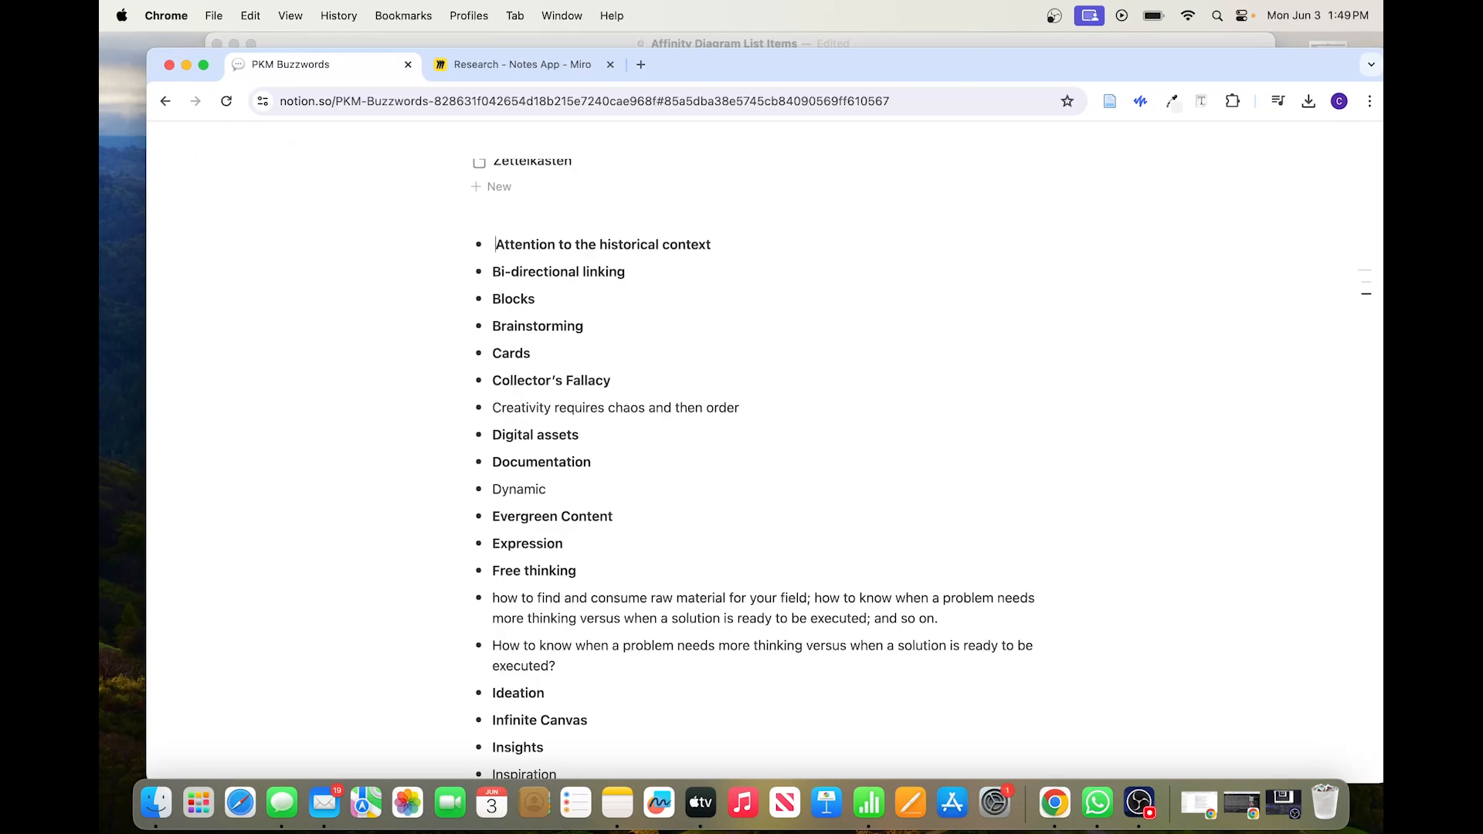
Copy the complete bulleted keyword list from the Notion page and paste it into column B of Table 1 in Numbers, starting at row 2
drag(491, 244, 559, 609)
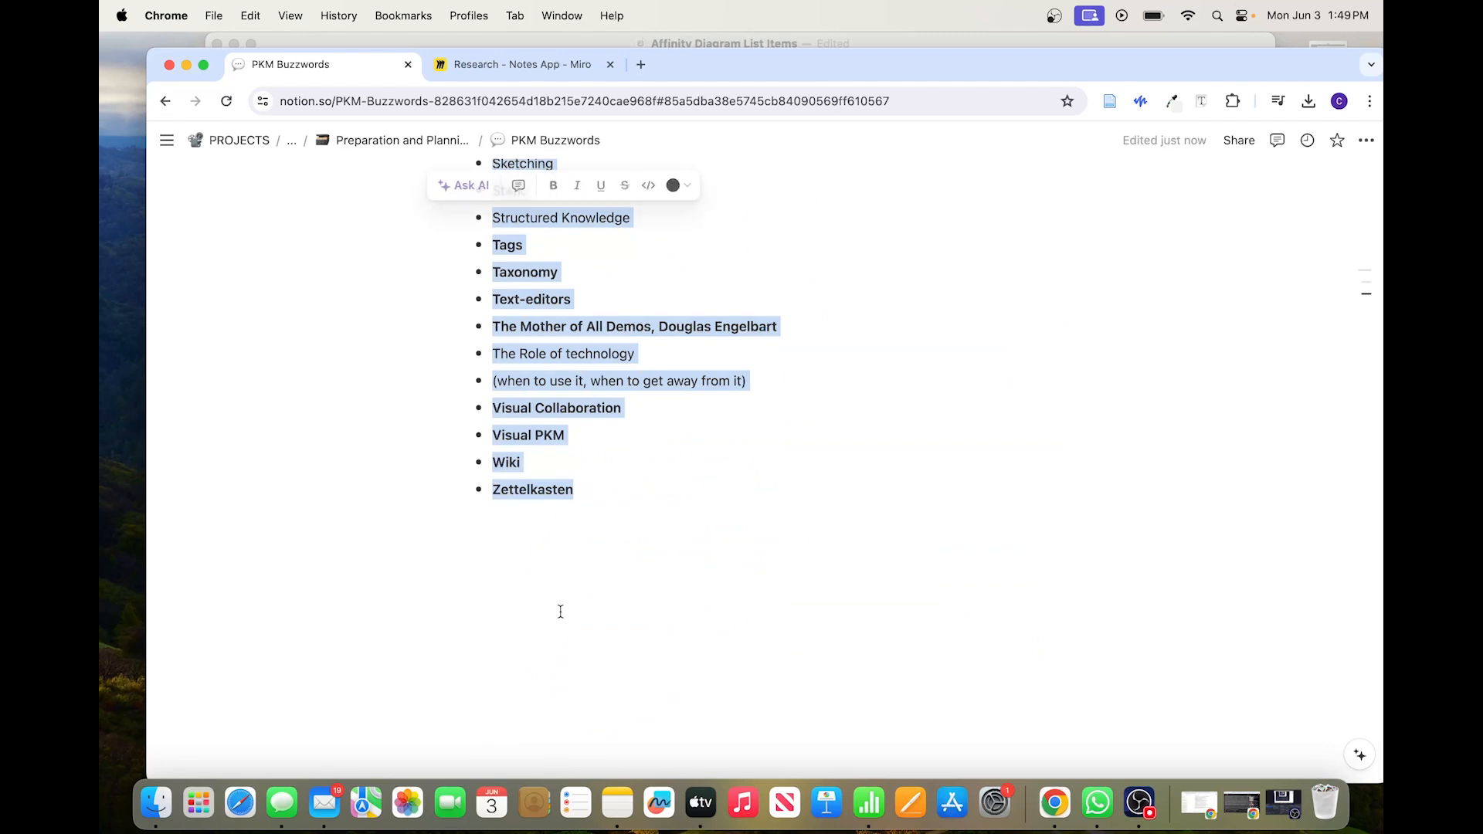
click(459, 490)
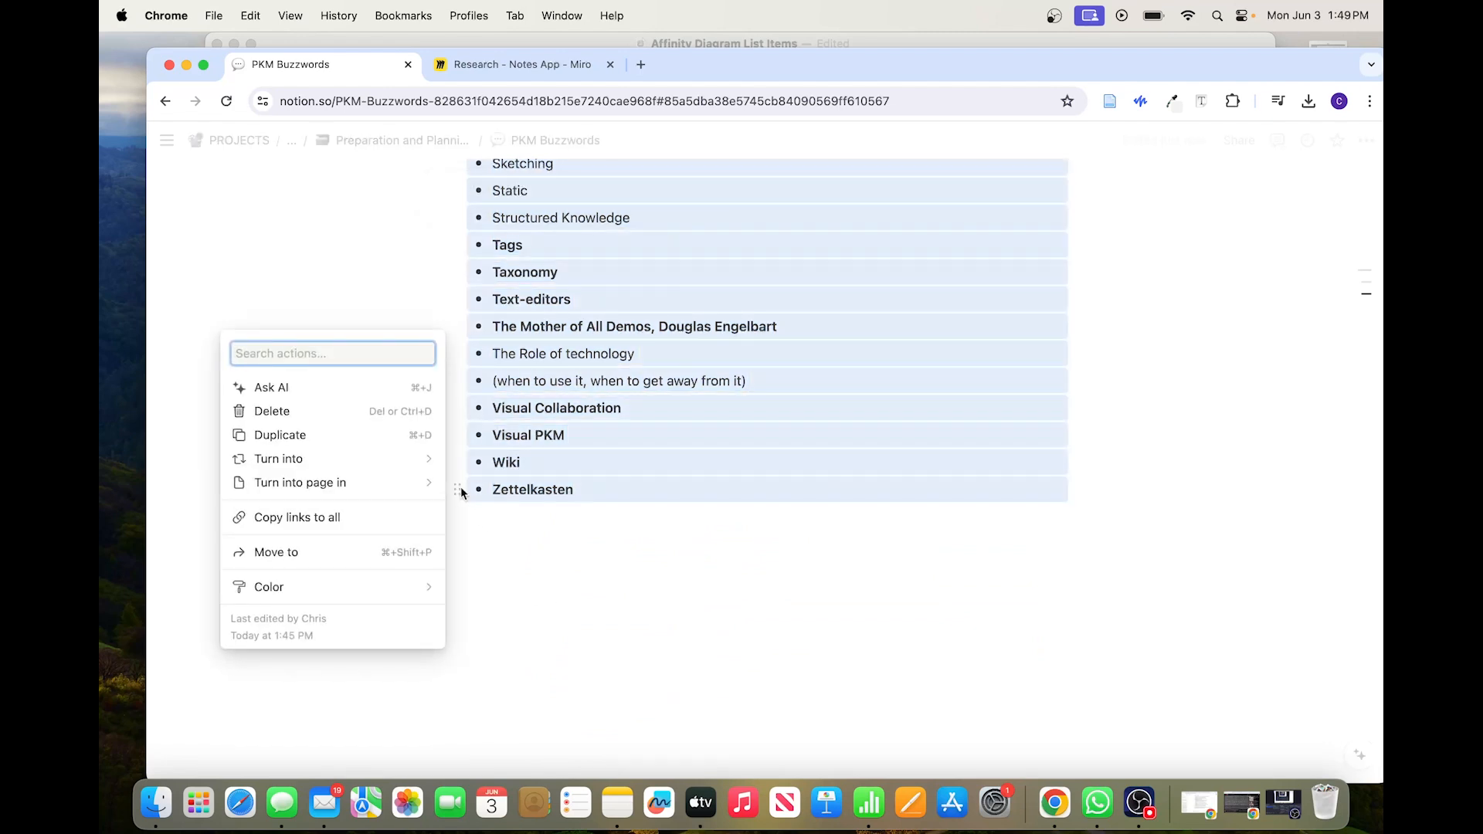
key(Escape)
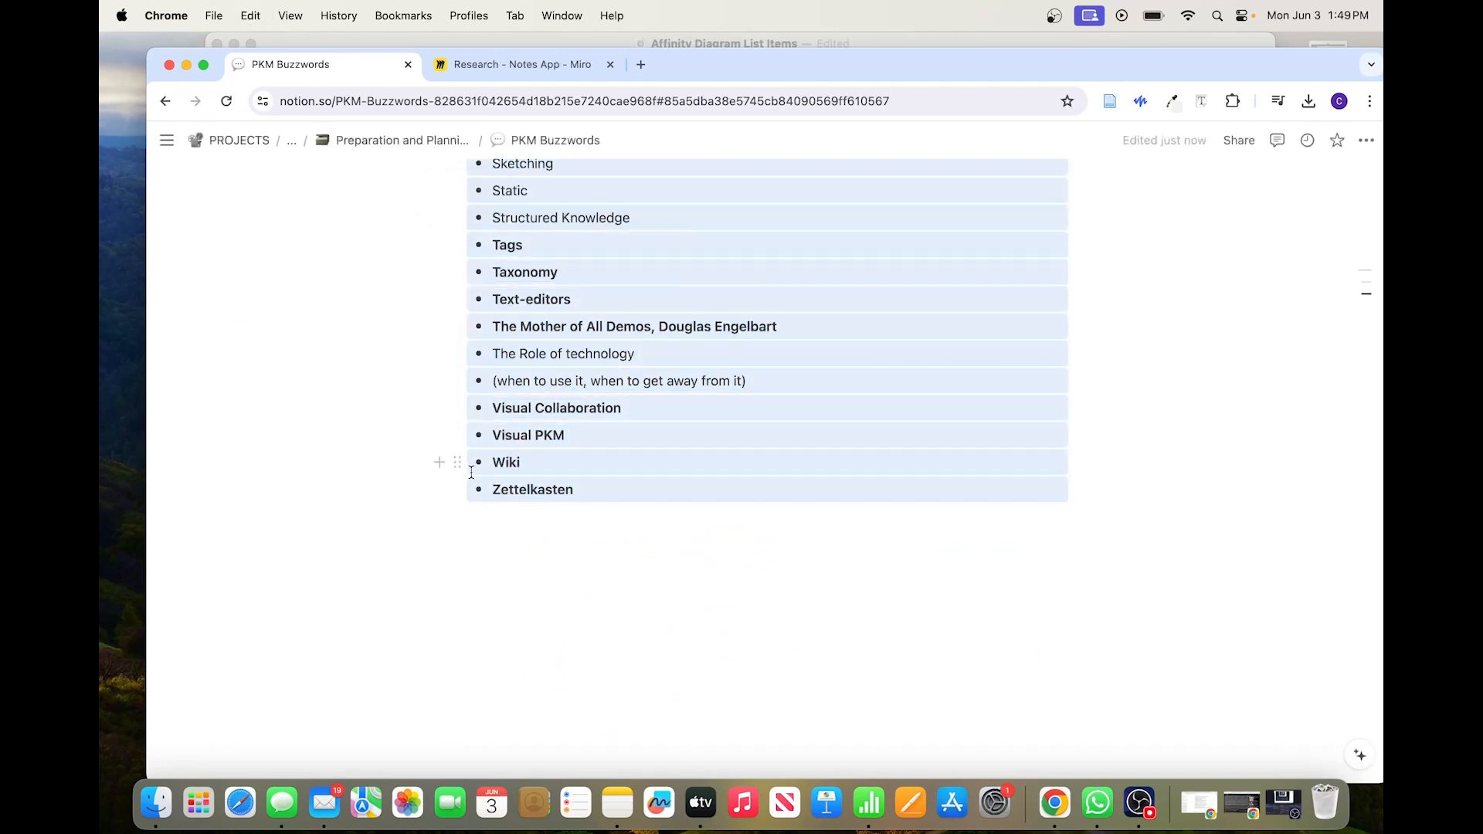
click(561, 44)
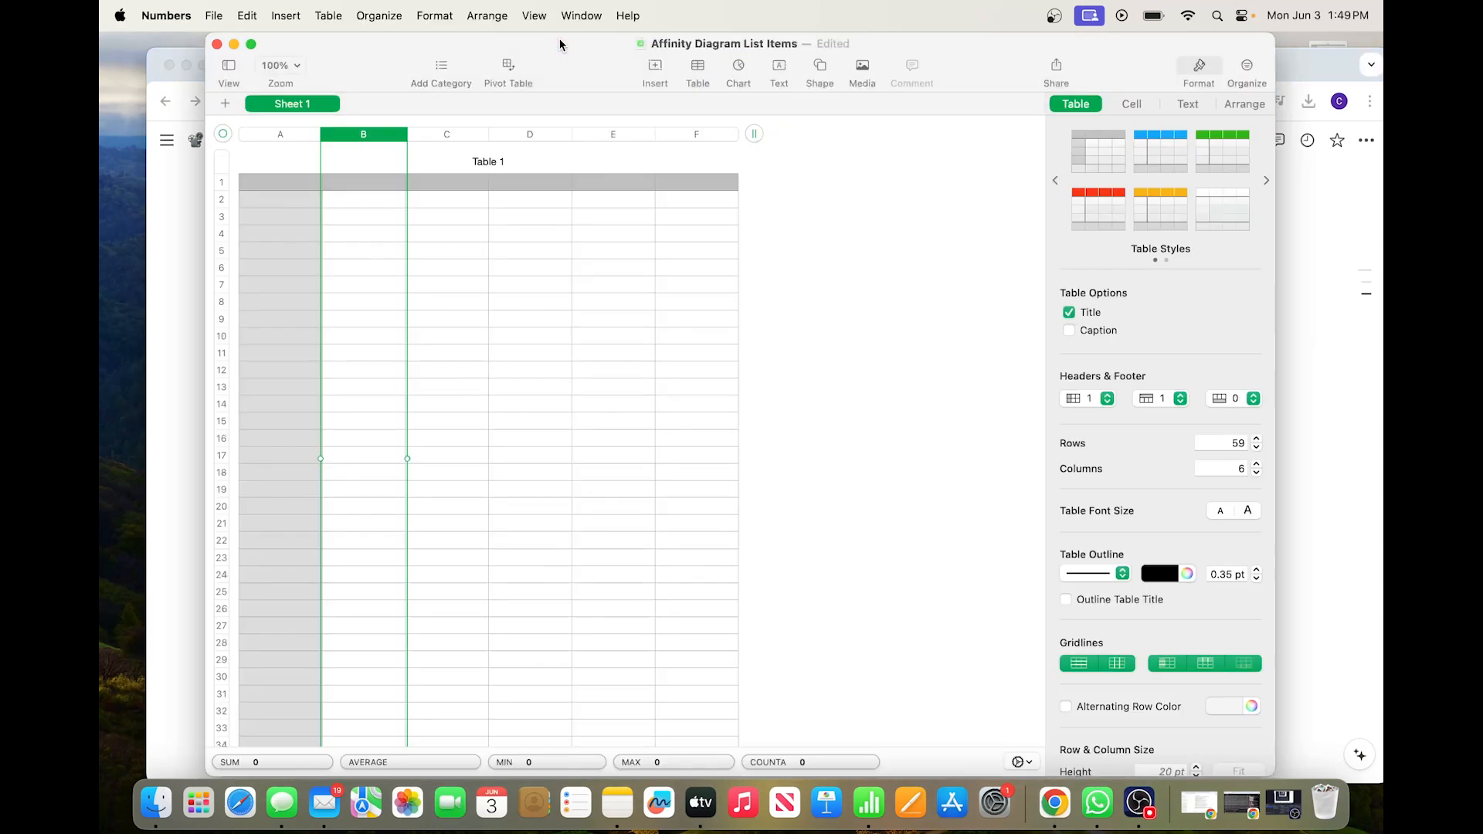
click(356, 138)
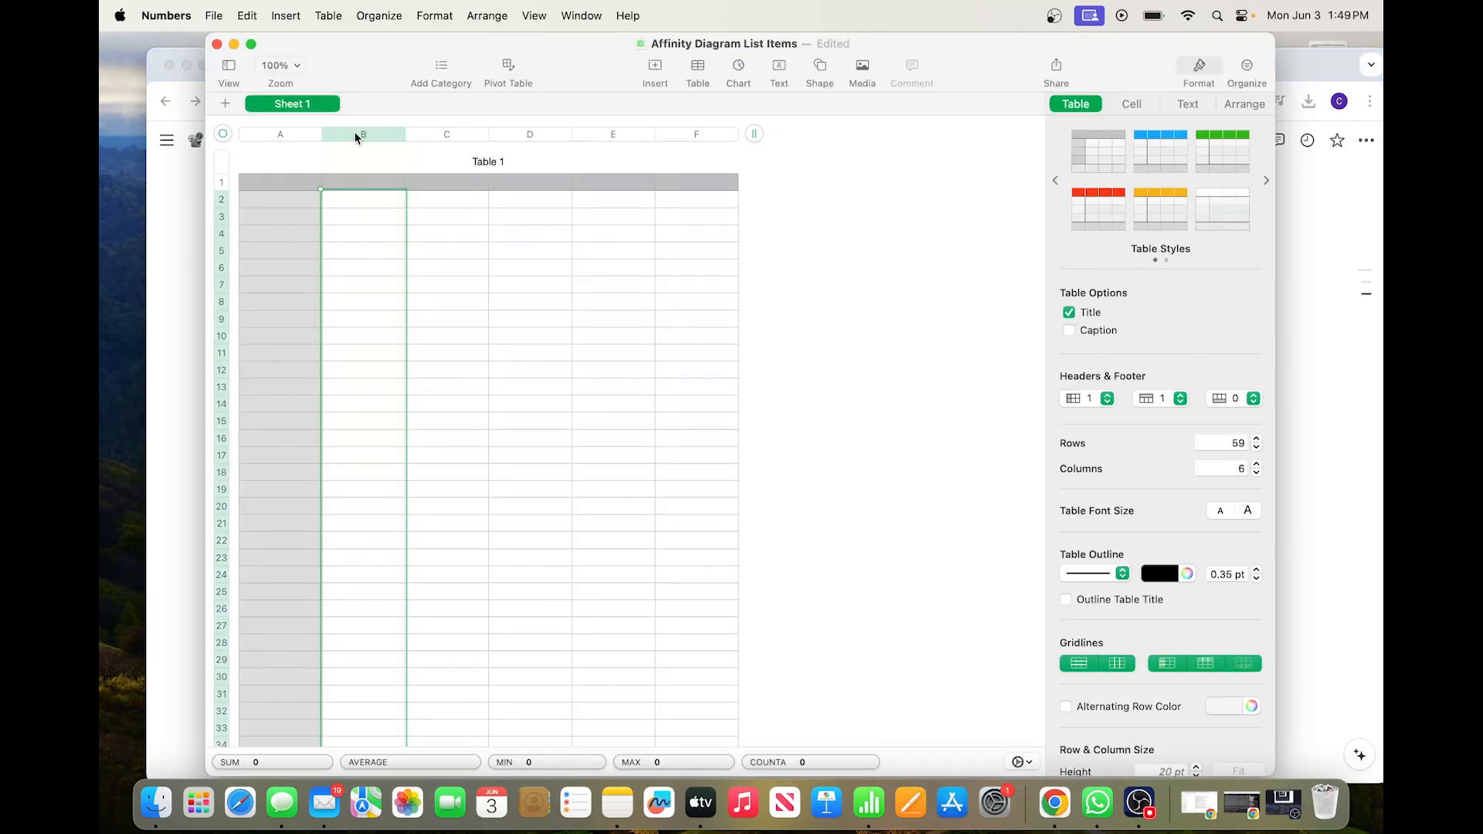
key(super+v)
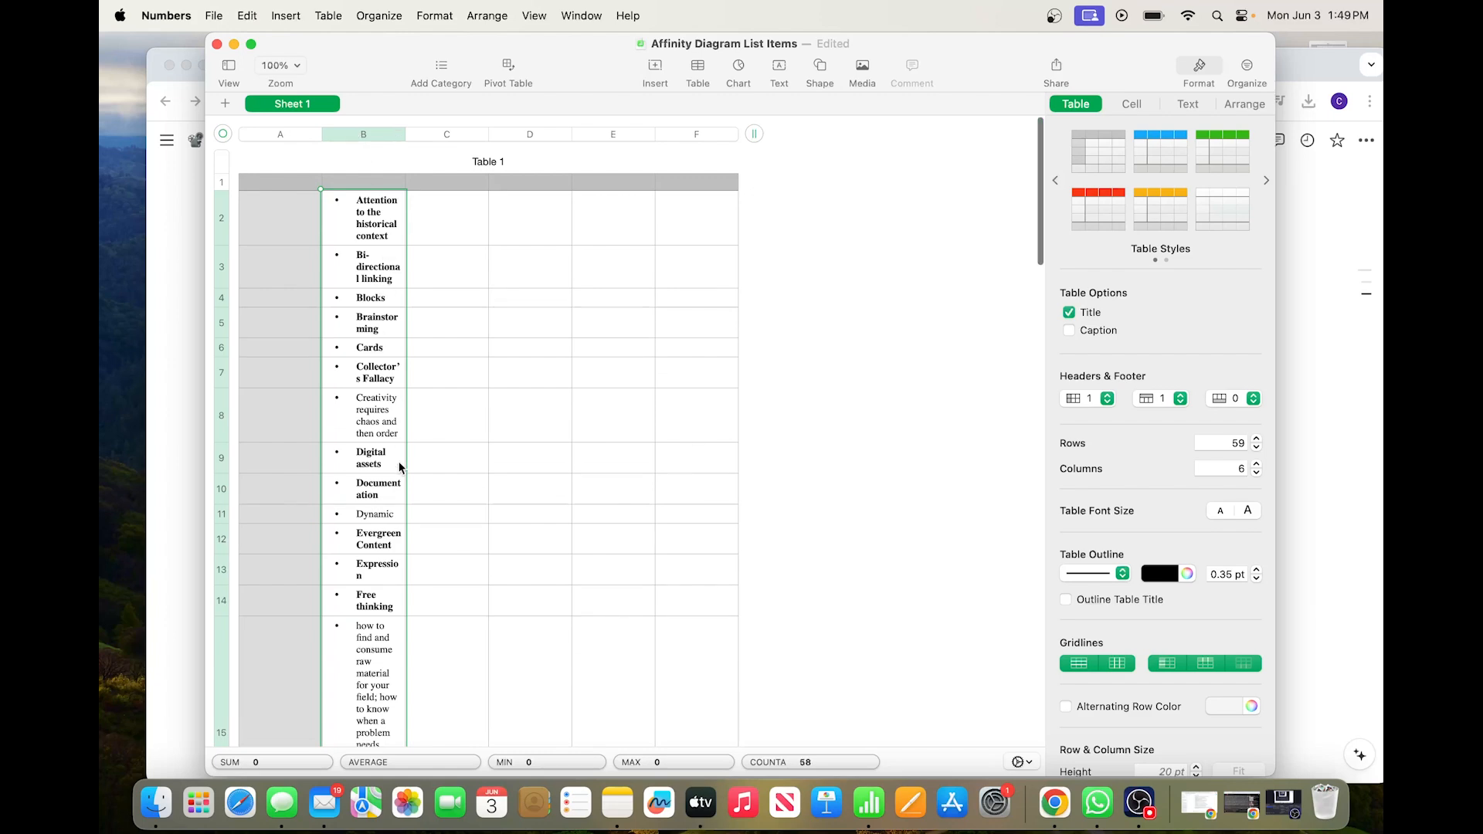
Examine the pasted terms in column B of Table 1 through to the last row
scroll(398, 465, down, 10)
scroll(399, 465, down, 10)
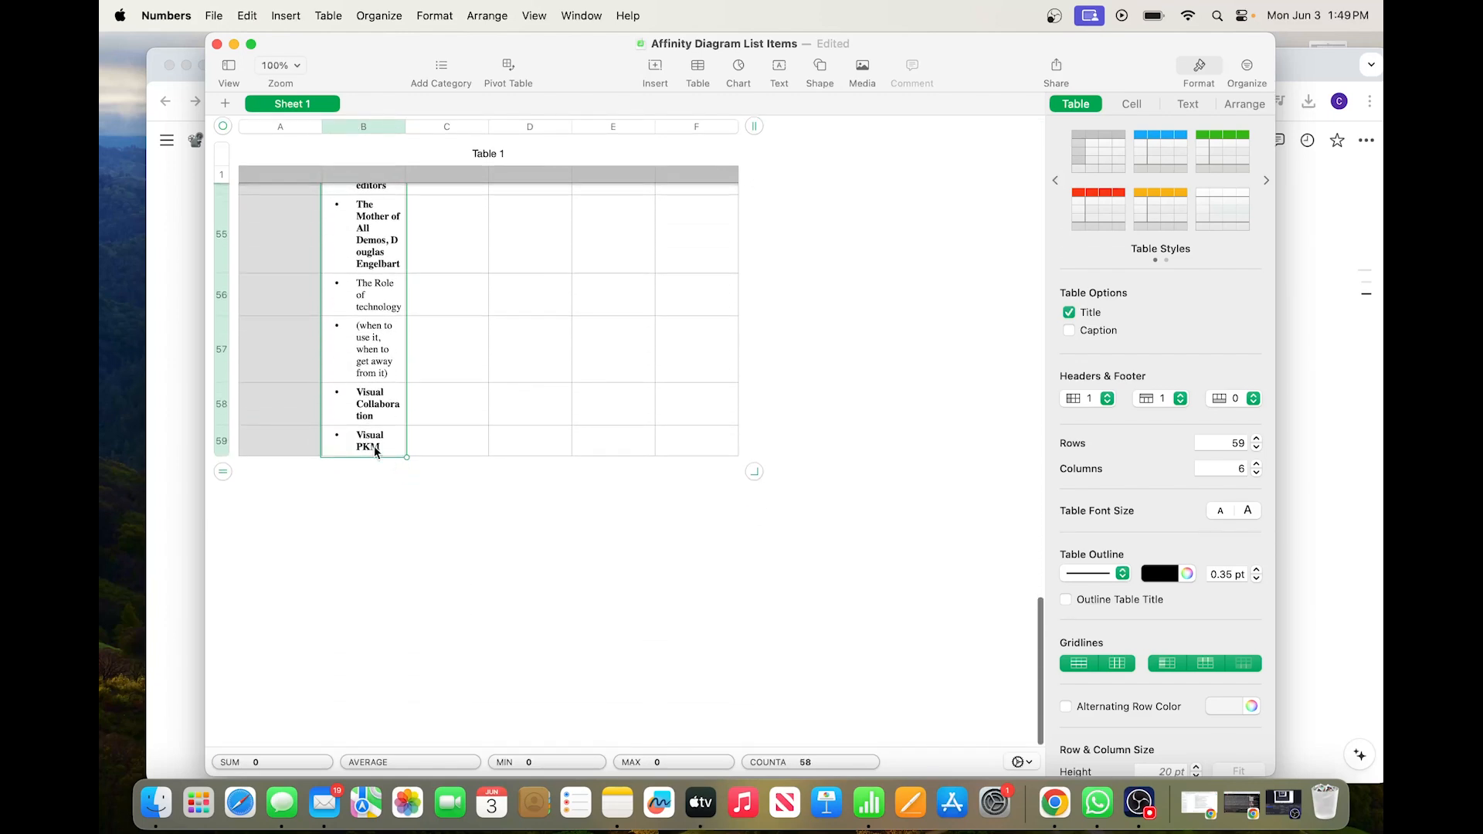
scroll(375, 452, up, 5)
scroll(374, 452, down, 5)
scroll(374, 452, up, 10)
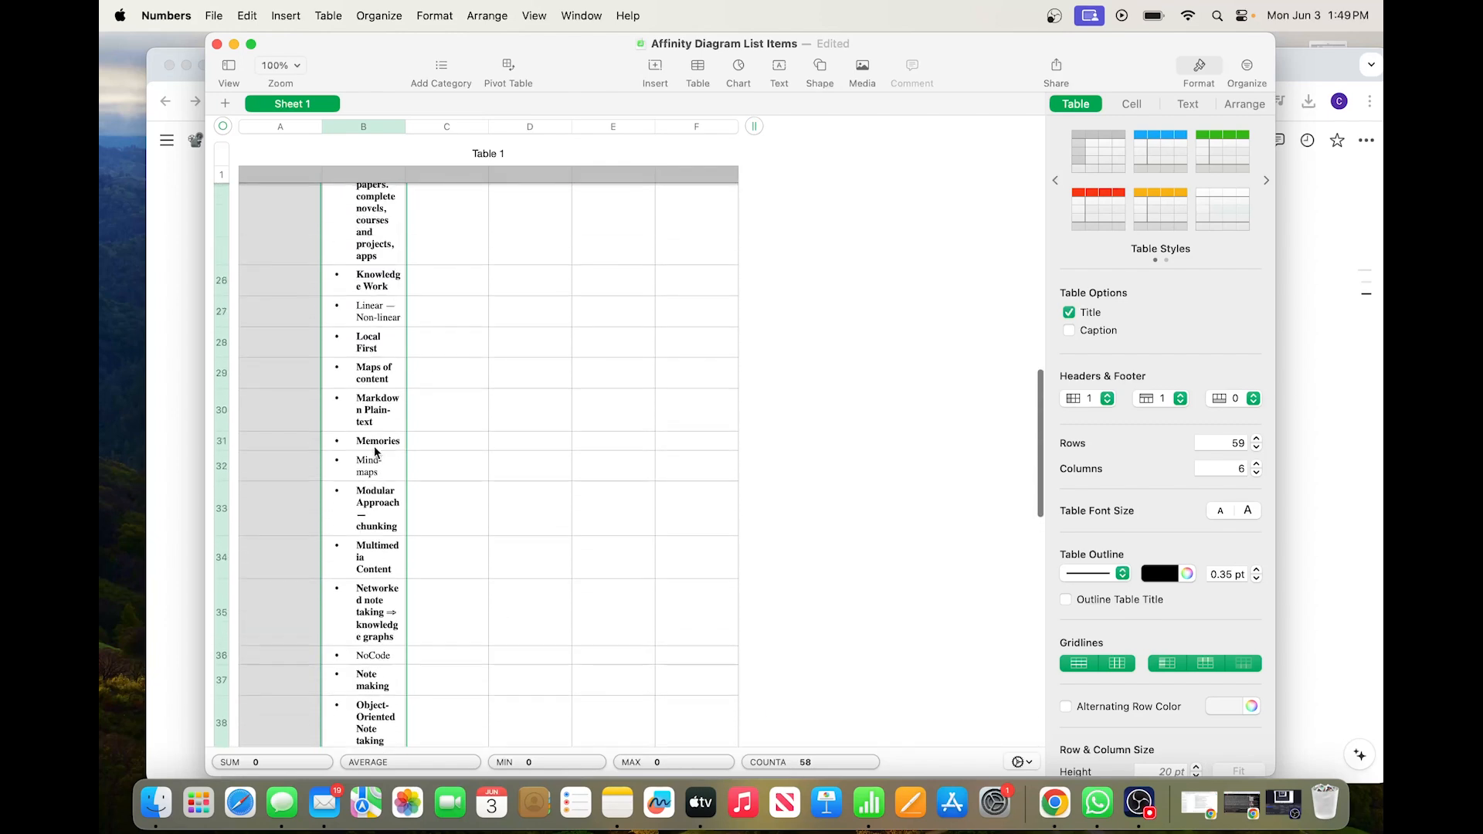
scroll(374, 451, up, 8)
scroll(375, 452, down, 3)
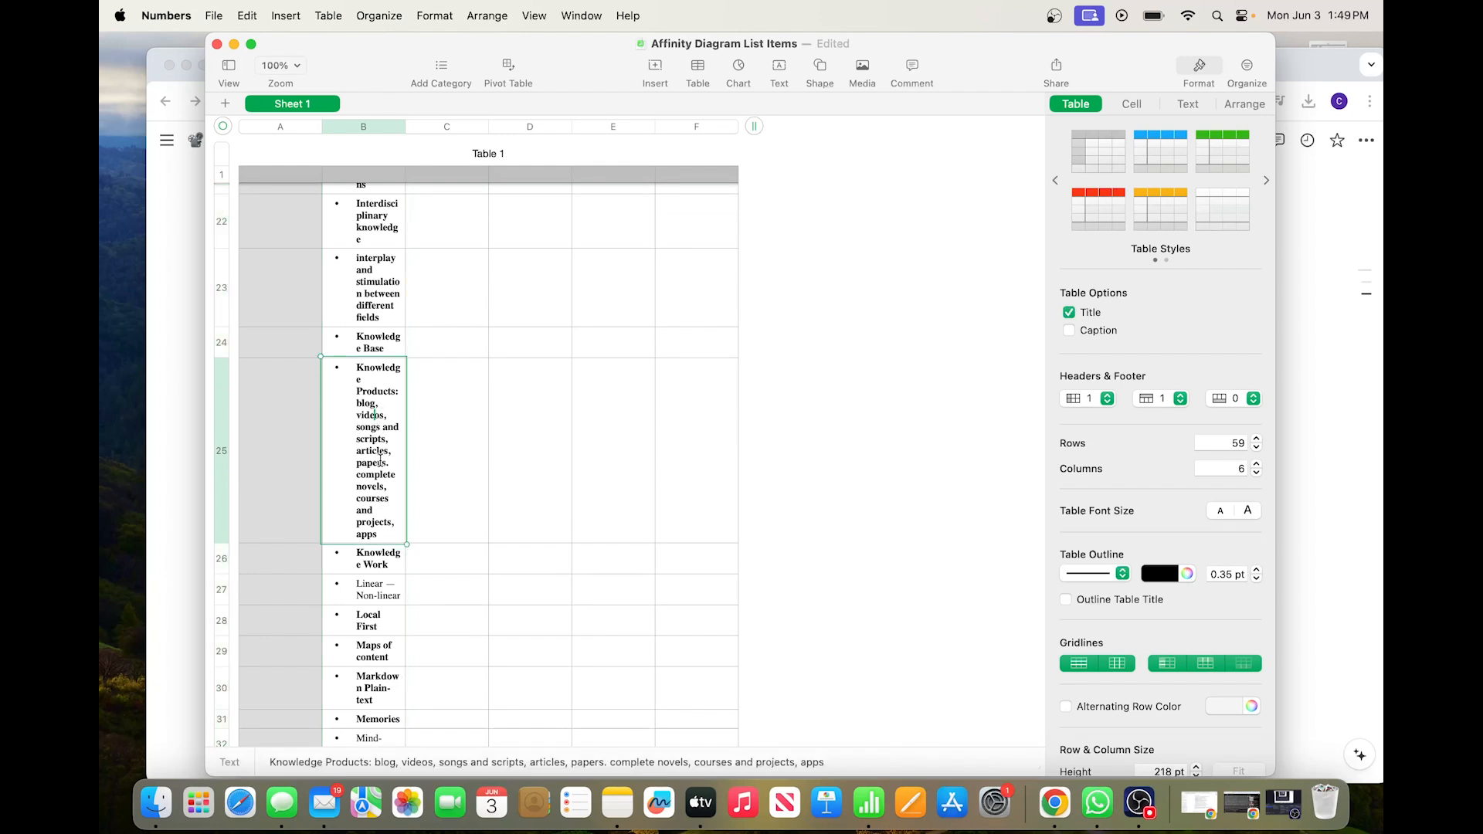
scroll(371, 524, up, 10)
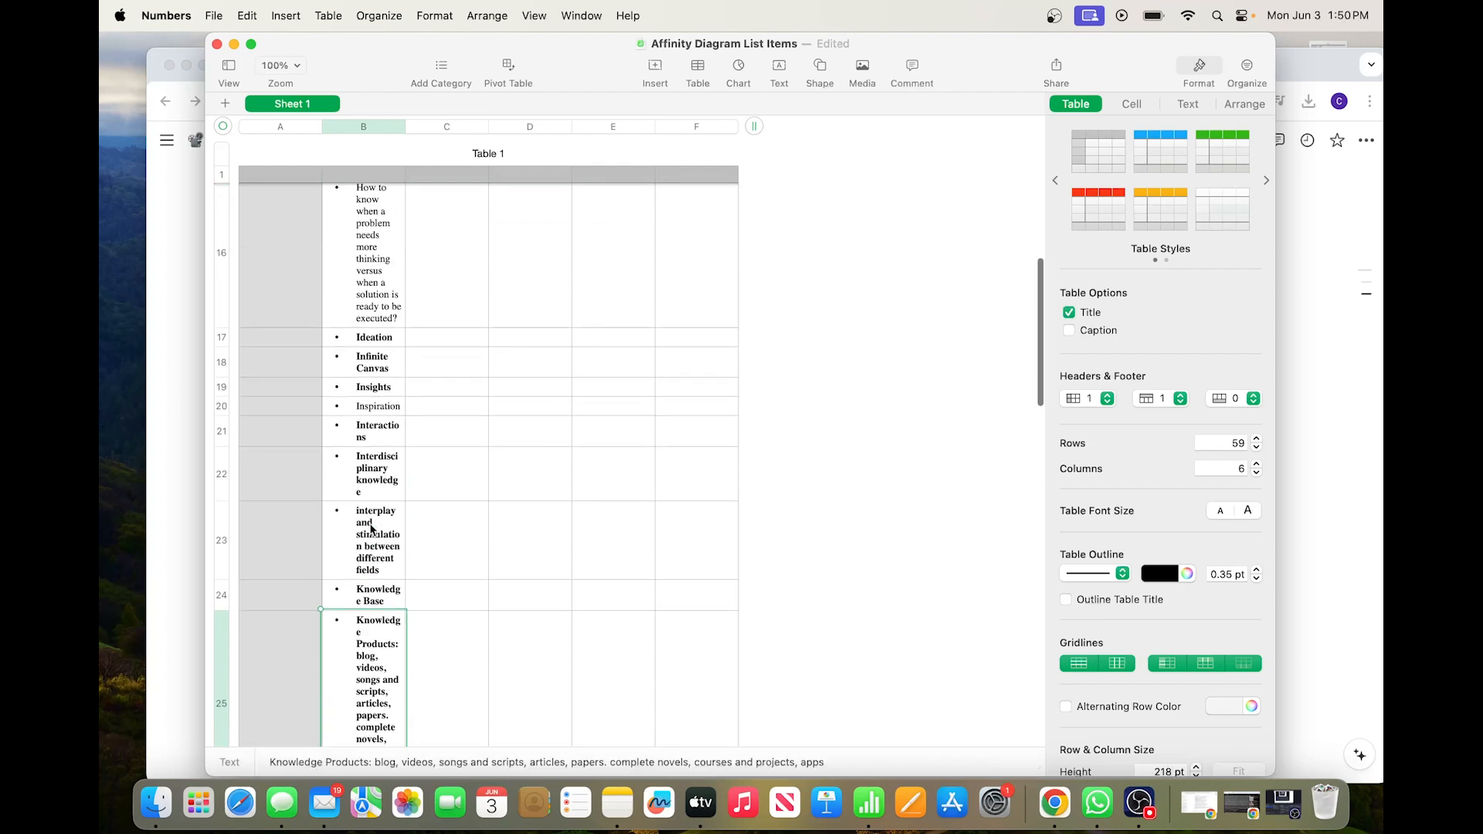
scroll(386, 403, up, 5)
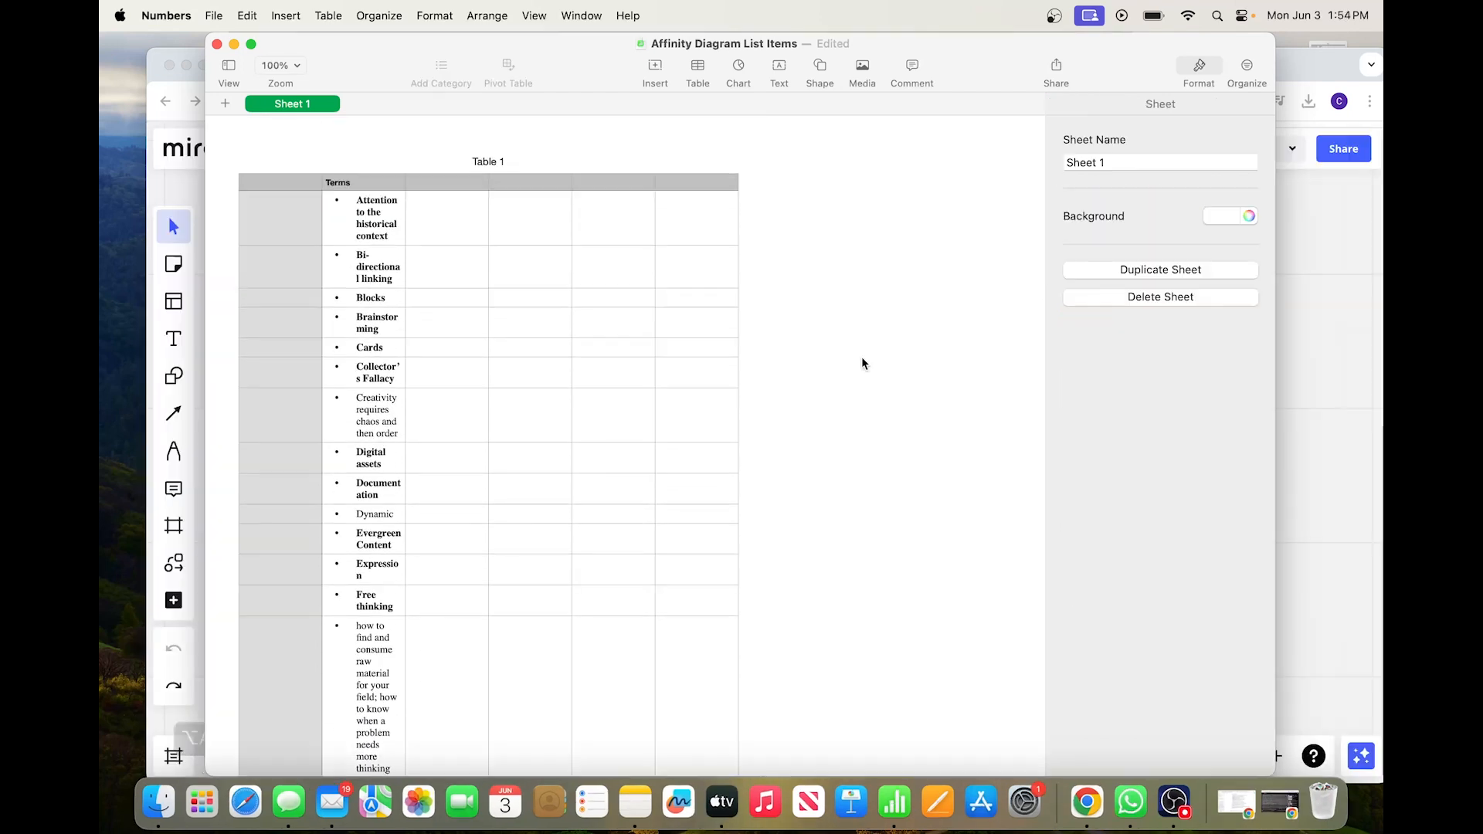
Copy every term below the Terms header in column B and paste them as sticky notes into an empty area of the Miro board
click(335, 195)
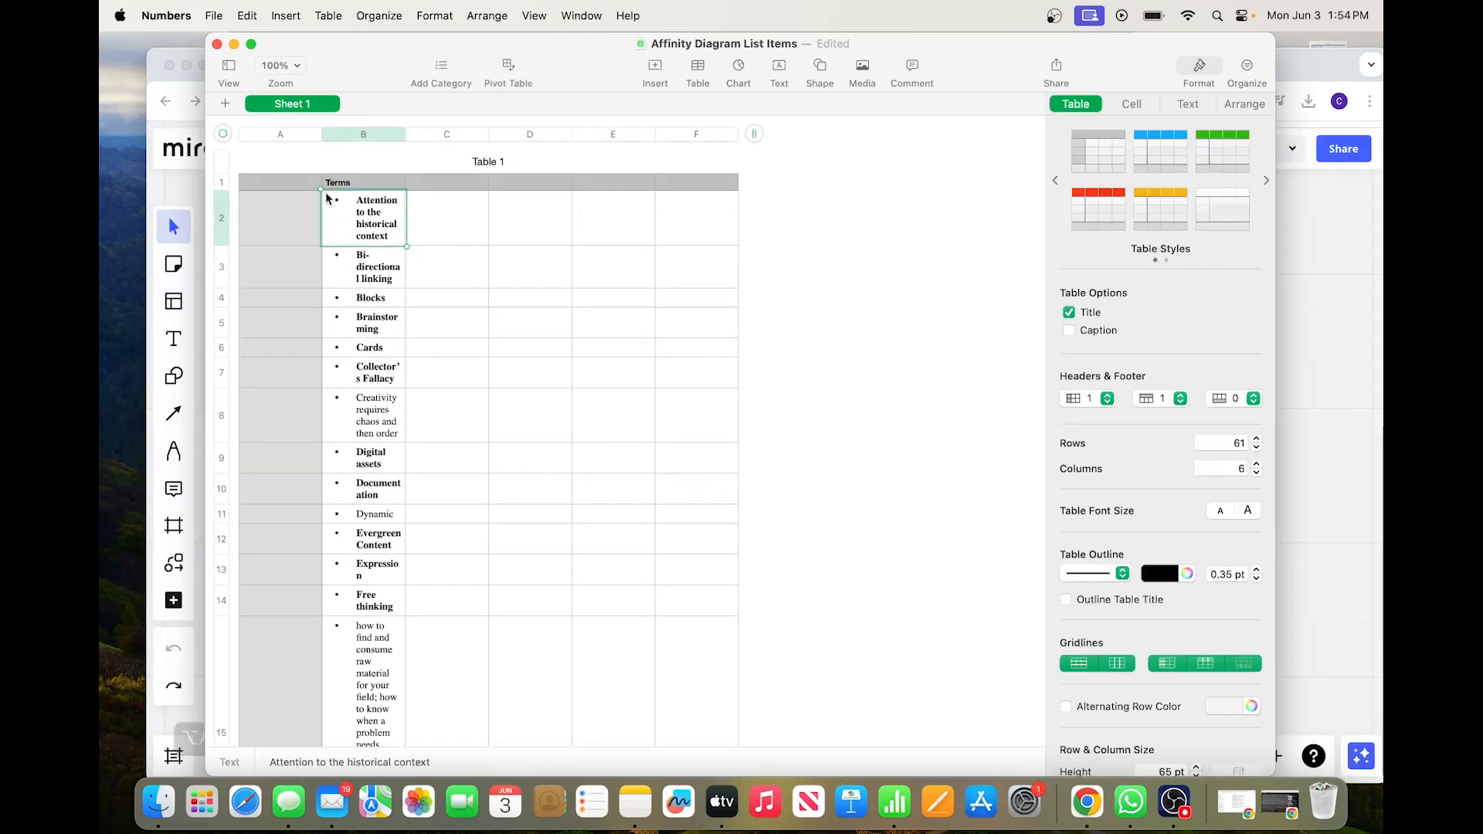
drag(403, 246, 390, 498)
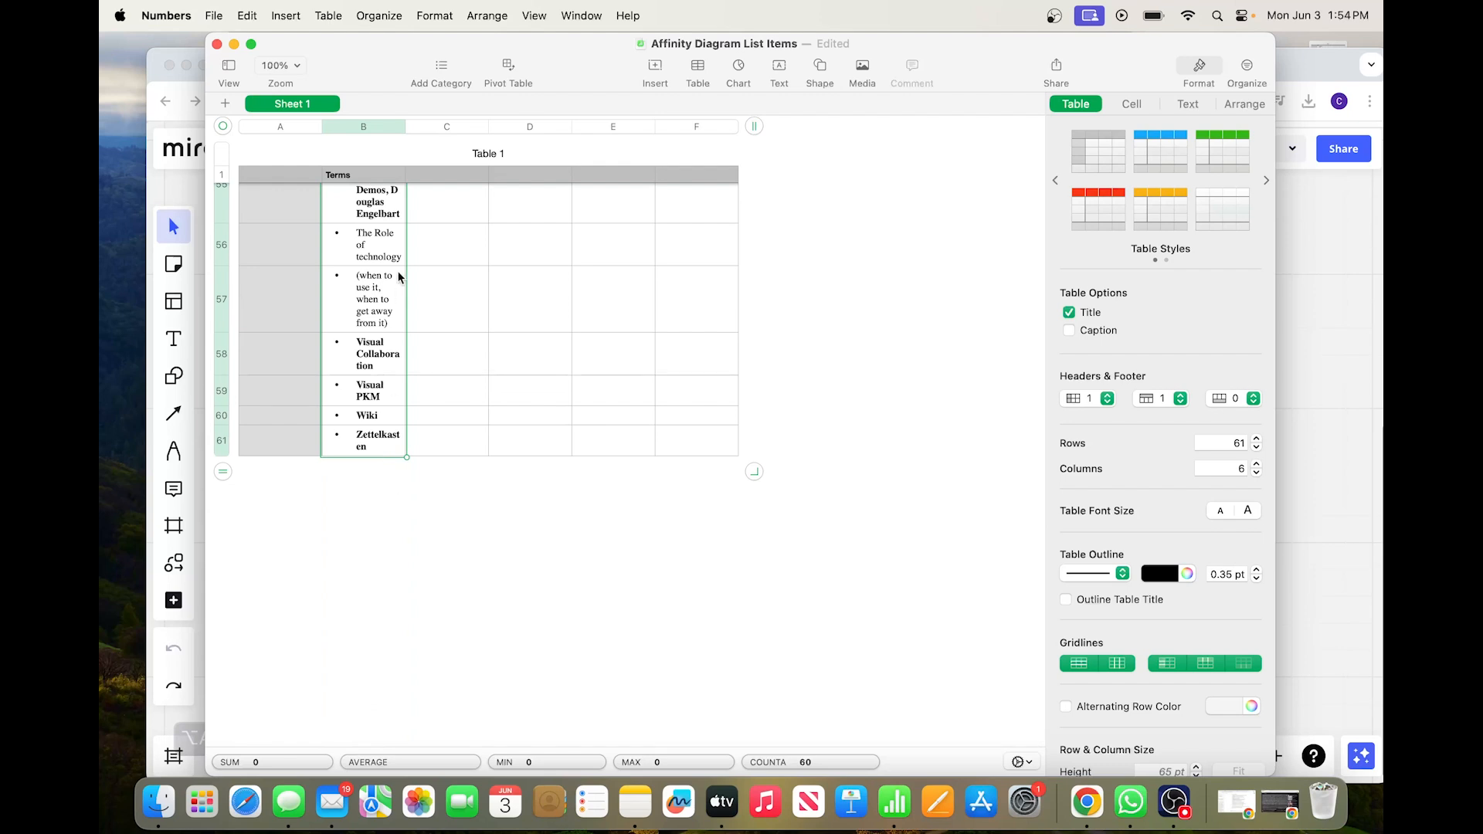
click(1335, 366)
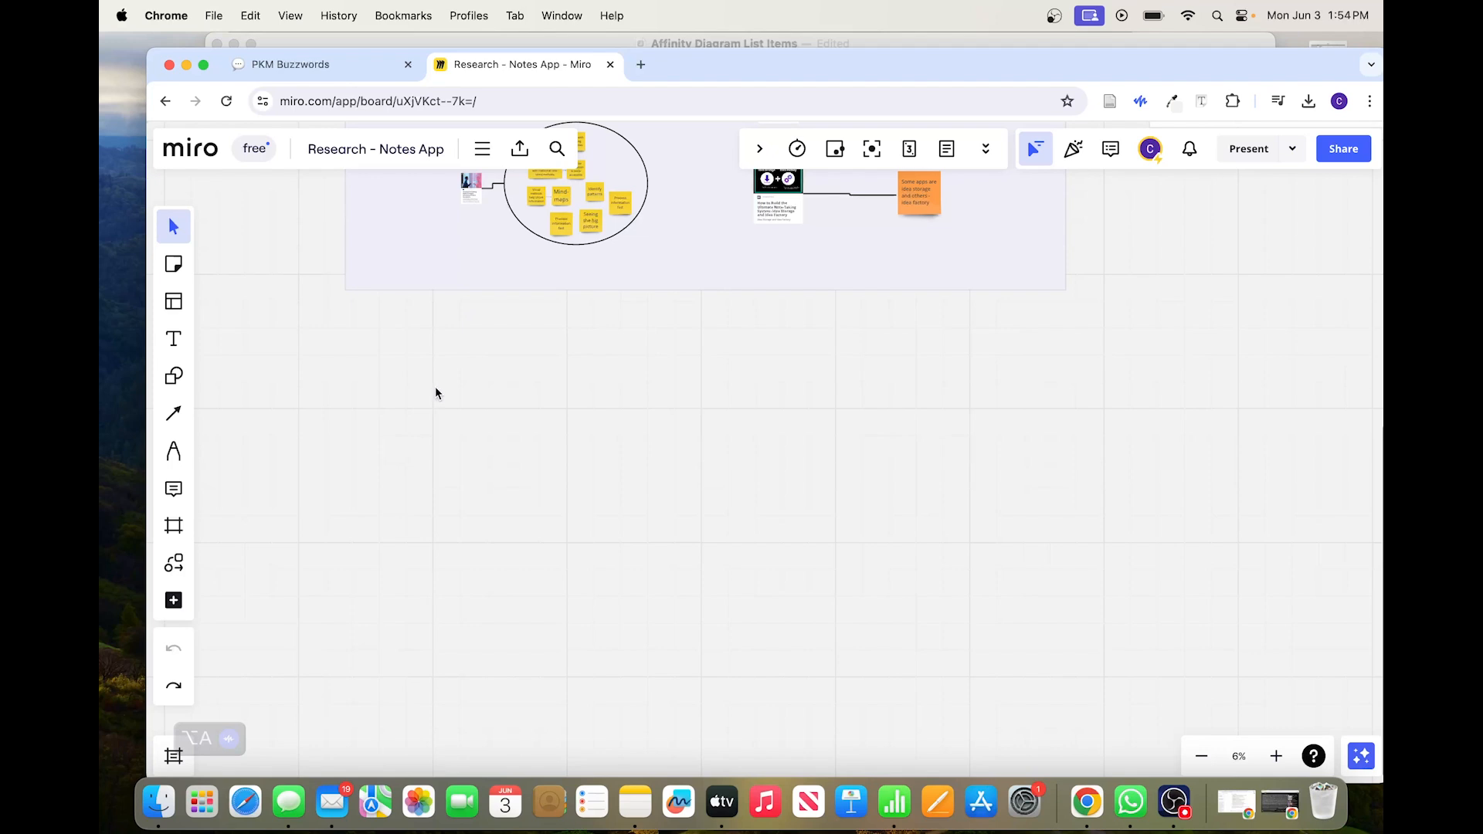
scroll(435, 393, up, 5)
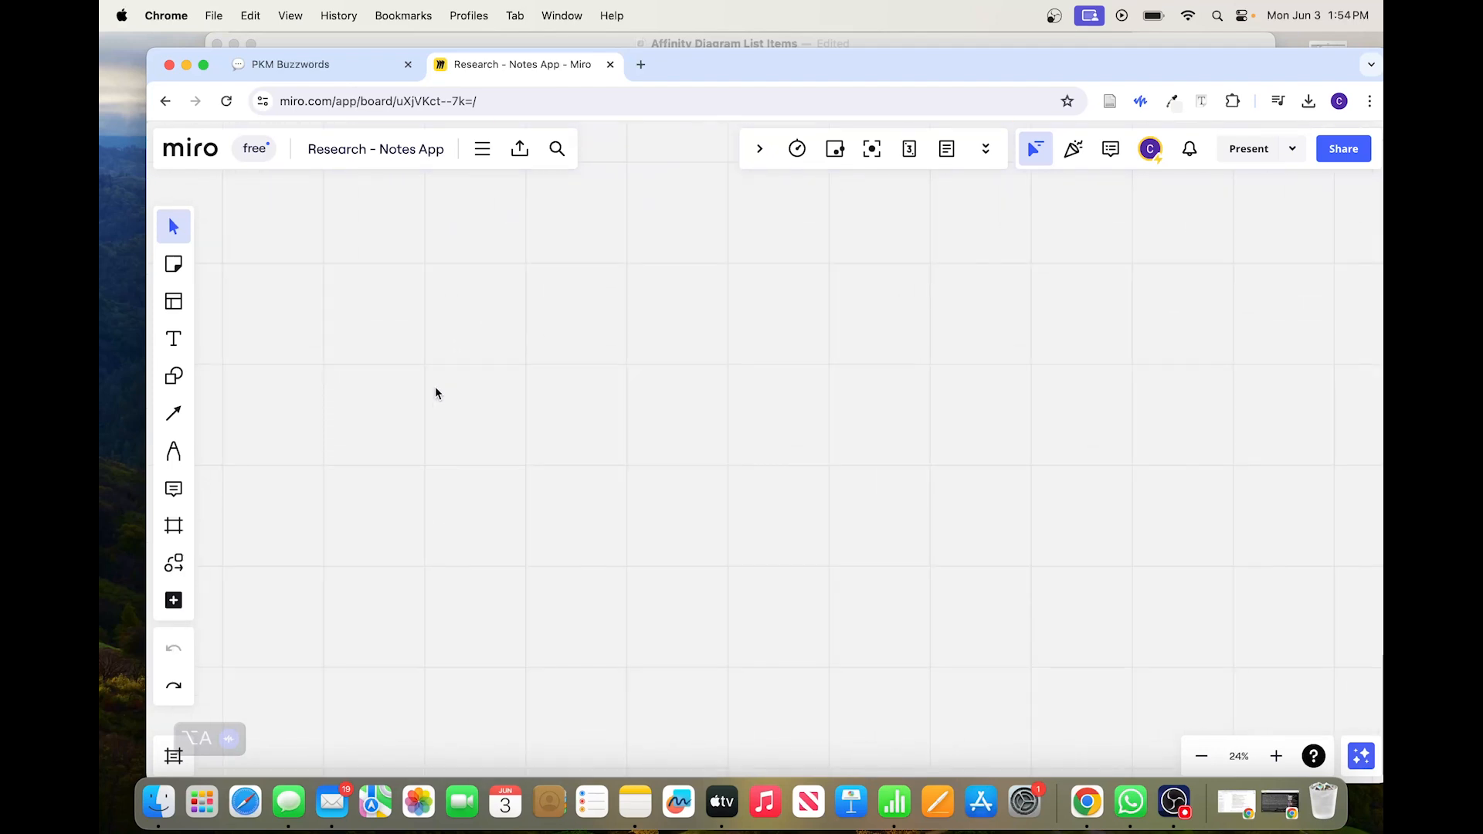
key(super+v)
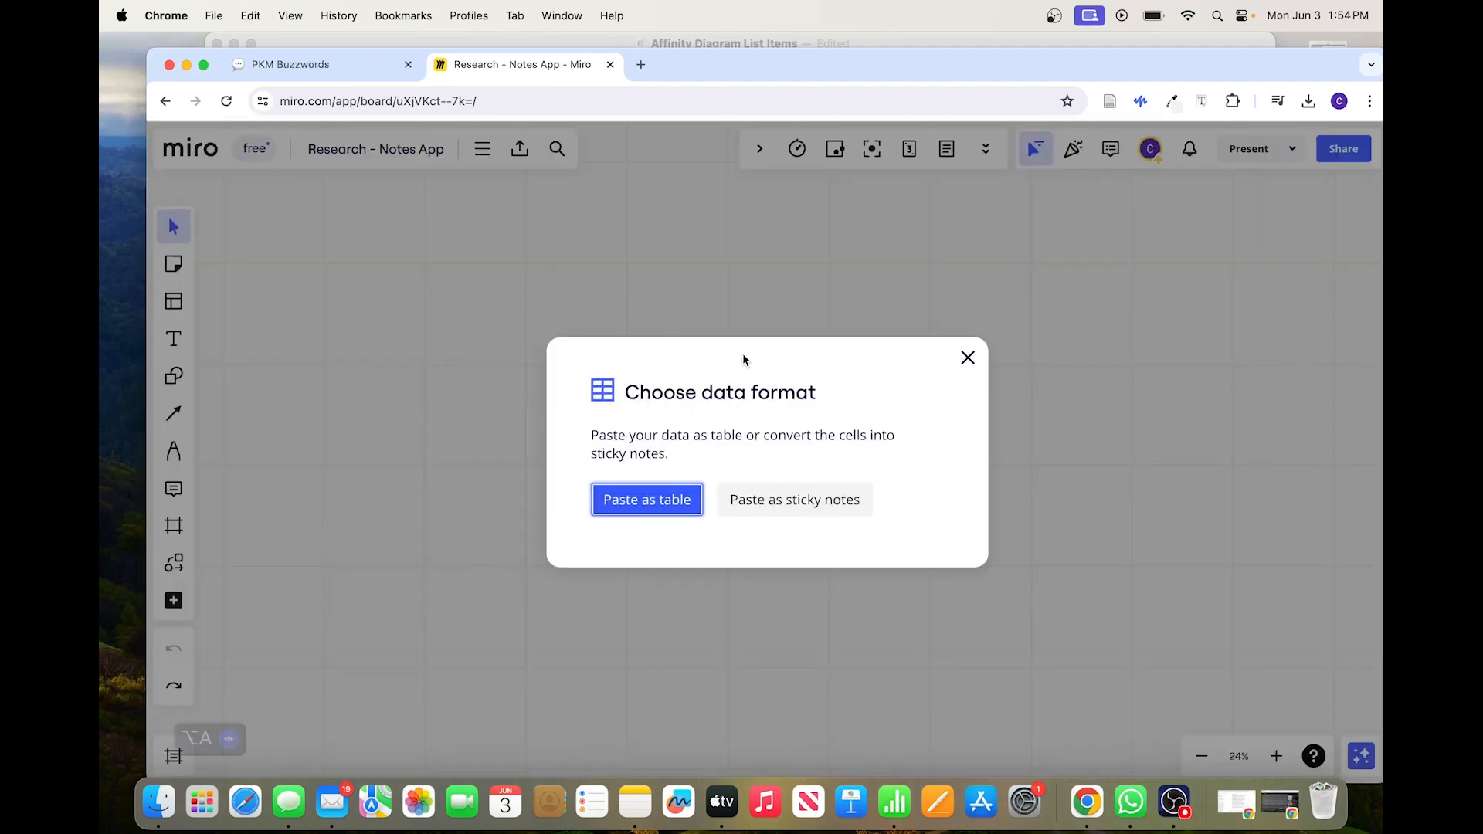
click(846, 510)
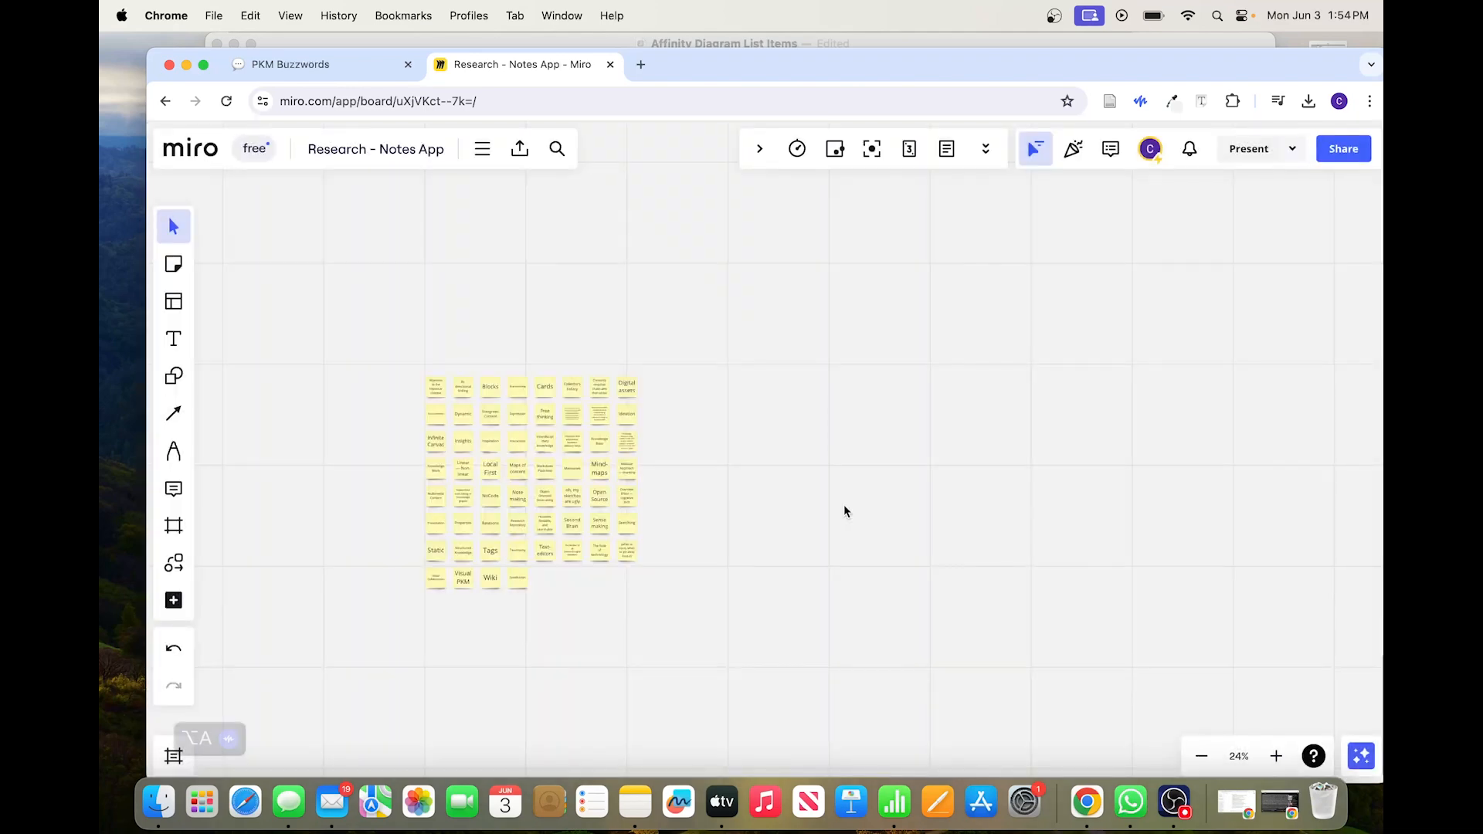
Enlarge the whole grid of pasted sticky notes and position it in the empty area below the existing frame
scroll(487, 453, up, 5)
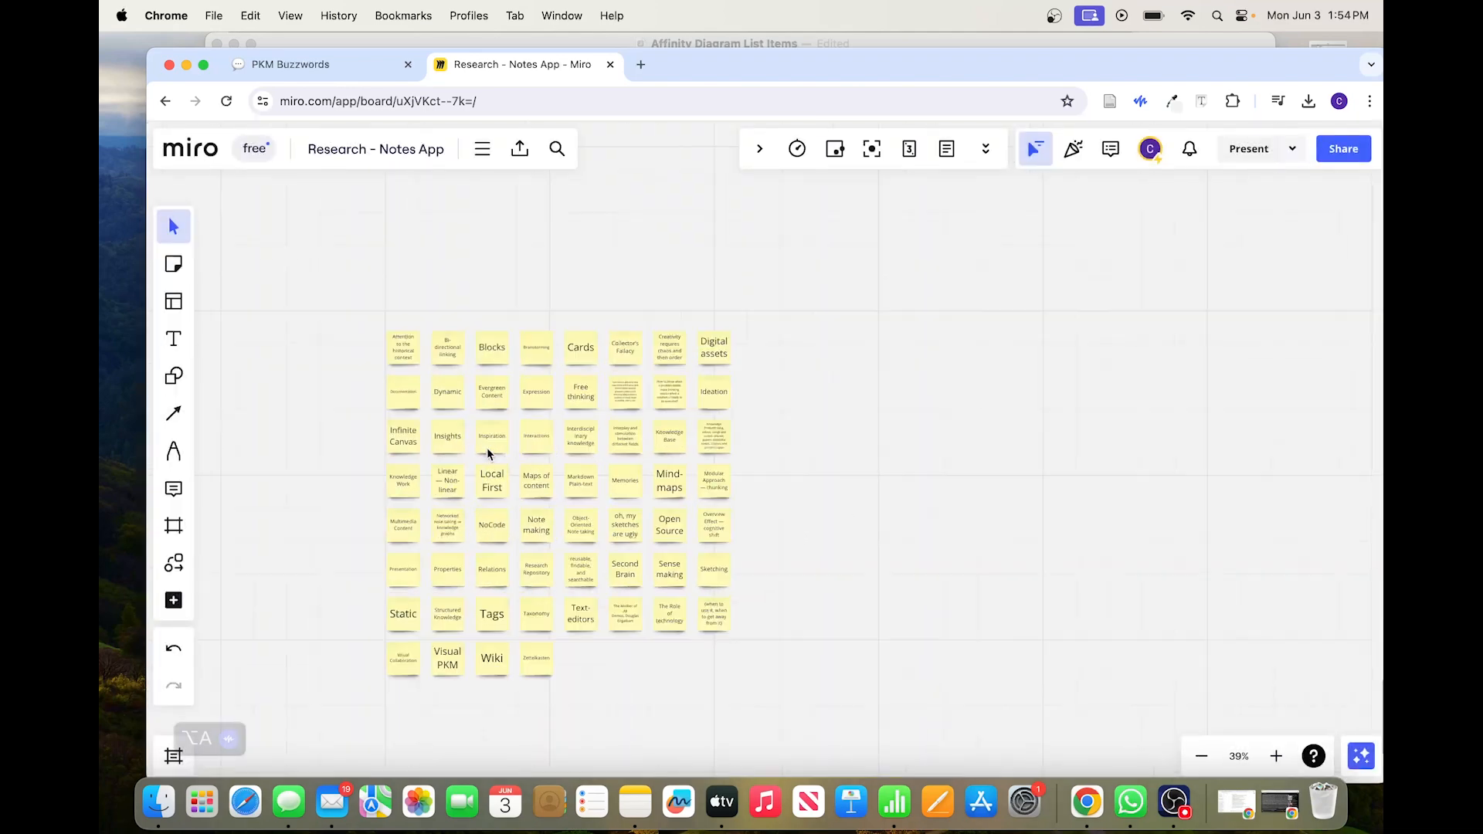
scroll(487, 447, down, 4)
scroll(484, 451, down, 4)
drag(428, 375, 651, 612)
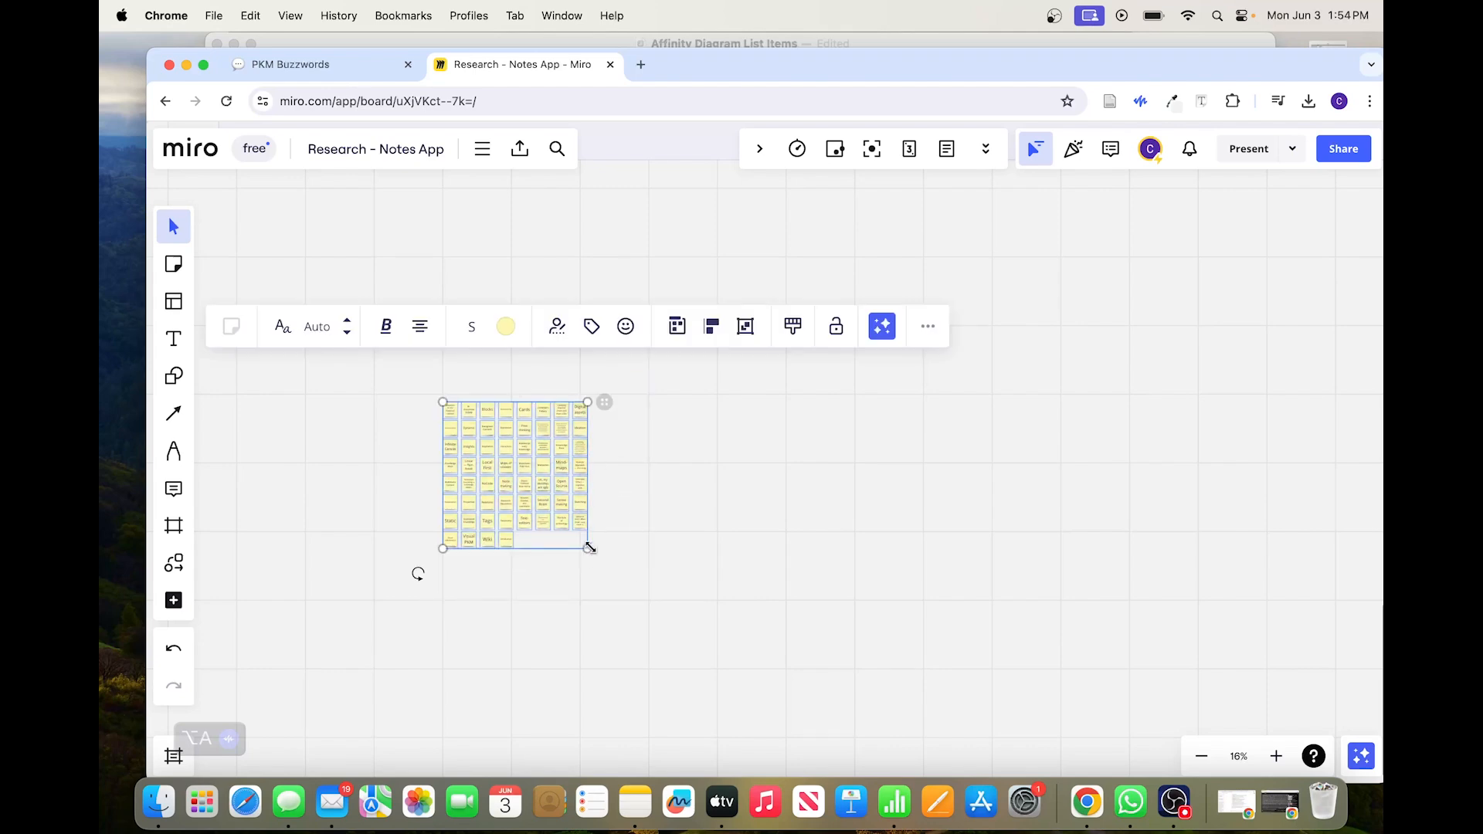
drag(588, 548, 1083, 824)
drag(793, 589, 666, 371)
scroll(666, 374, down, 6)
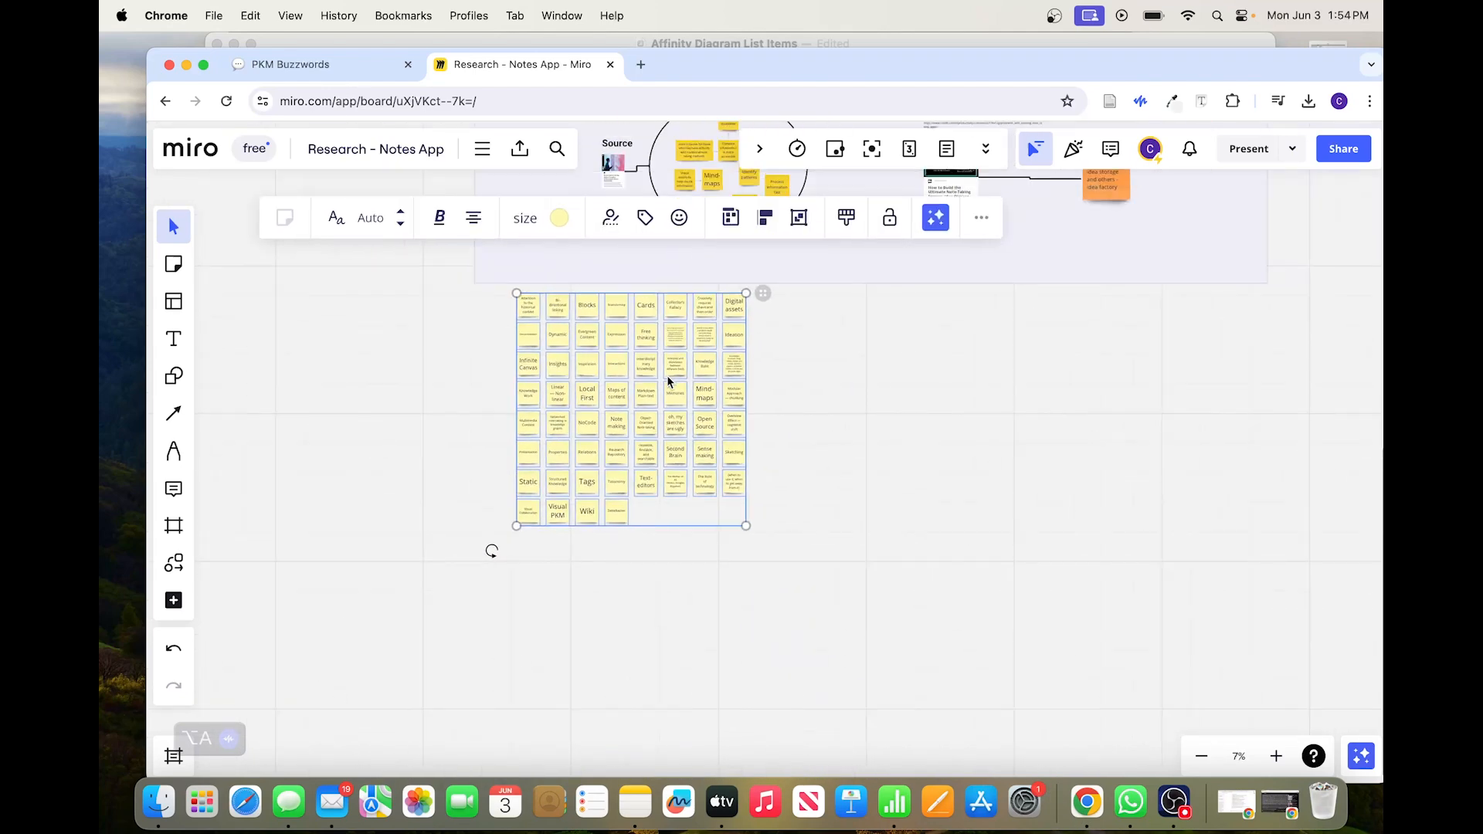
drag(707, 452, 917, 739)
drag(781, 566, 702, 592)
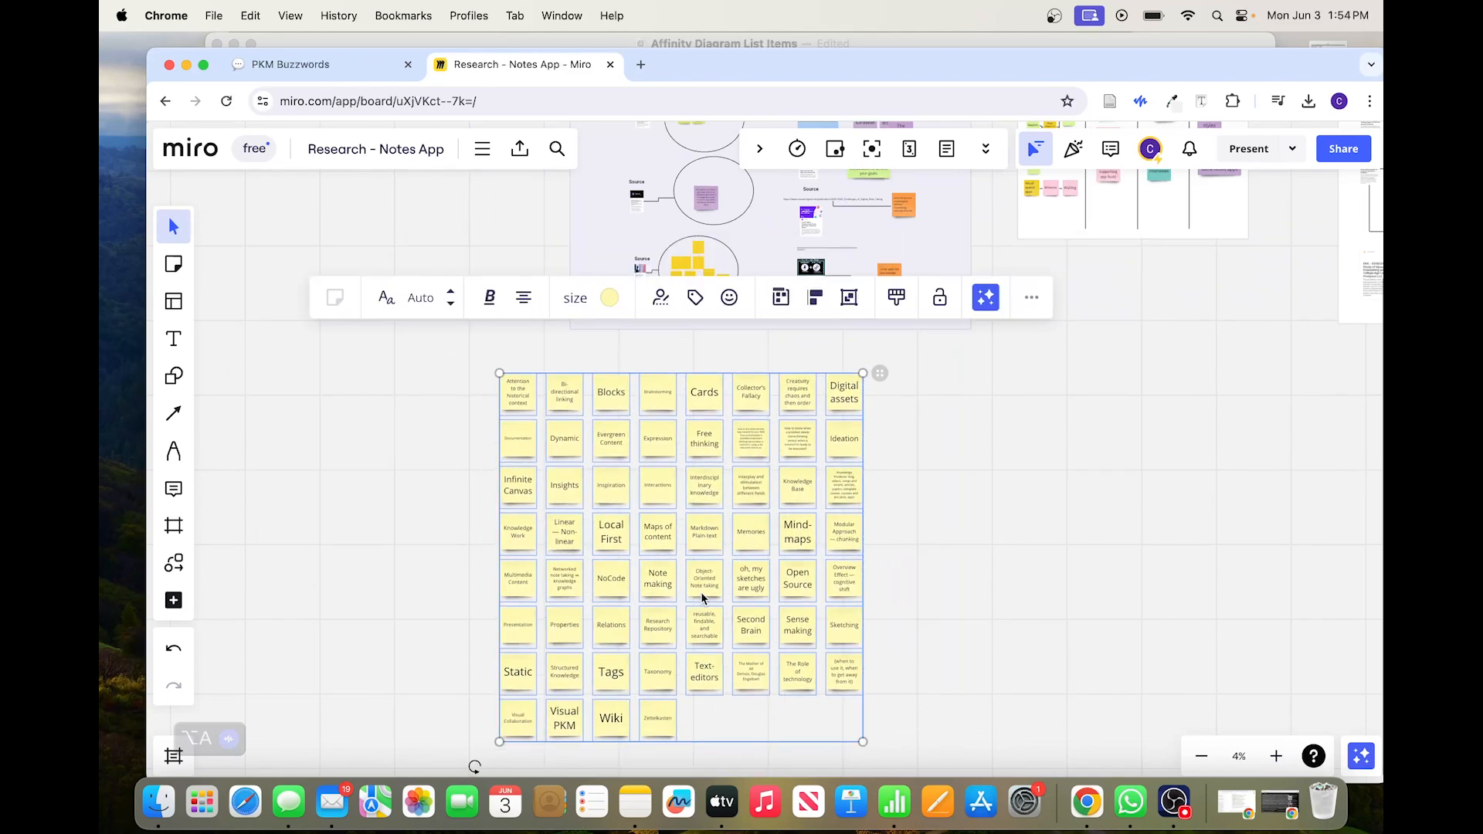
In Notion, examine all tag options of the Most common features property, from Nesting boards to Outliner
click(952, 559)
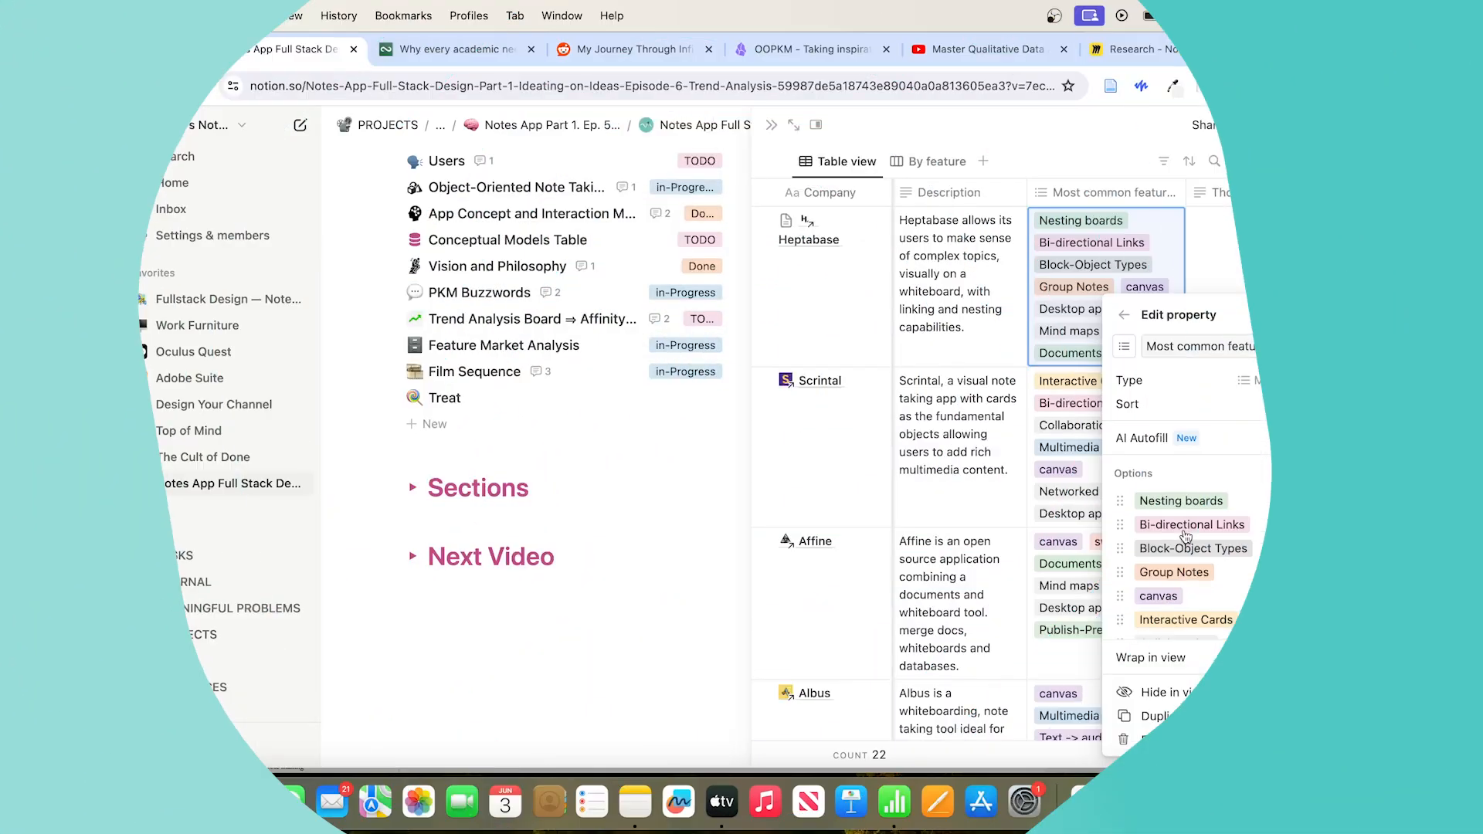
scroll(1198, 451, down, 3)
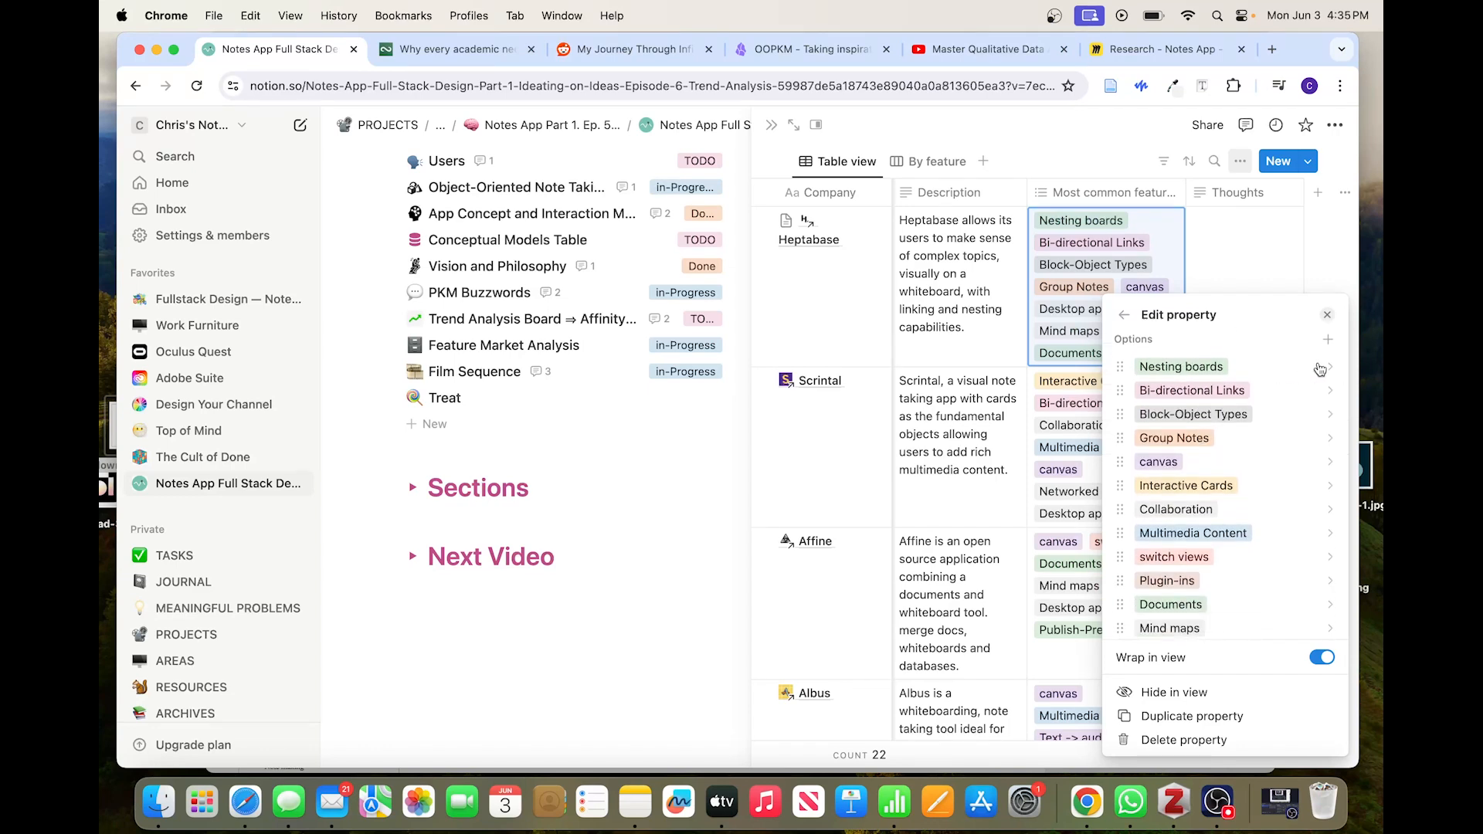
click(1333, 370)
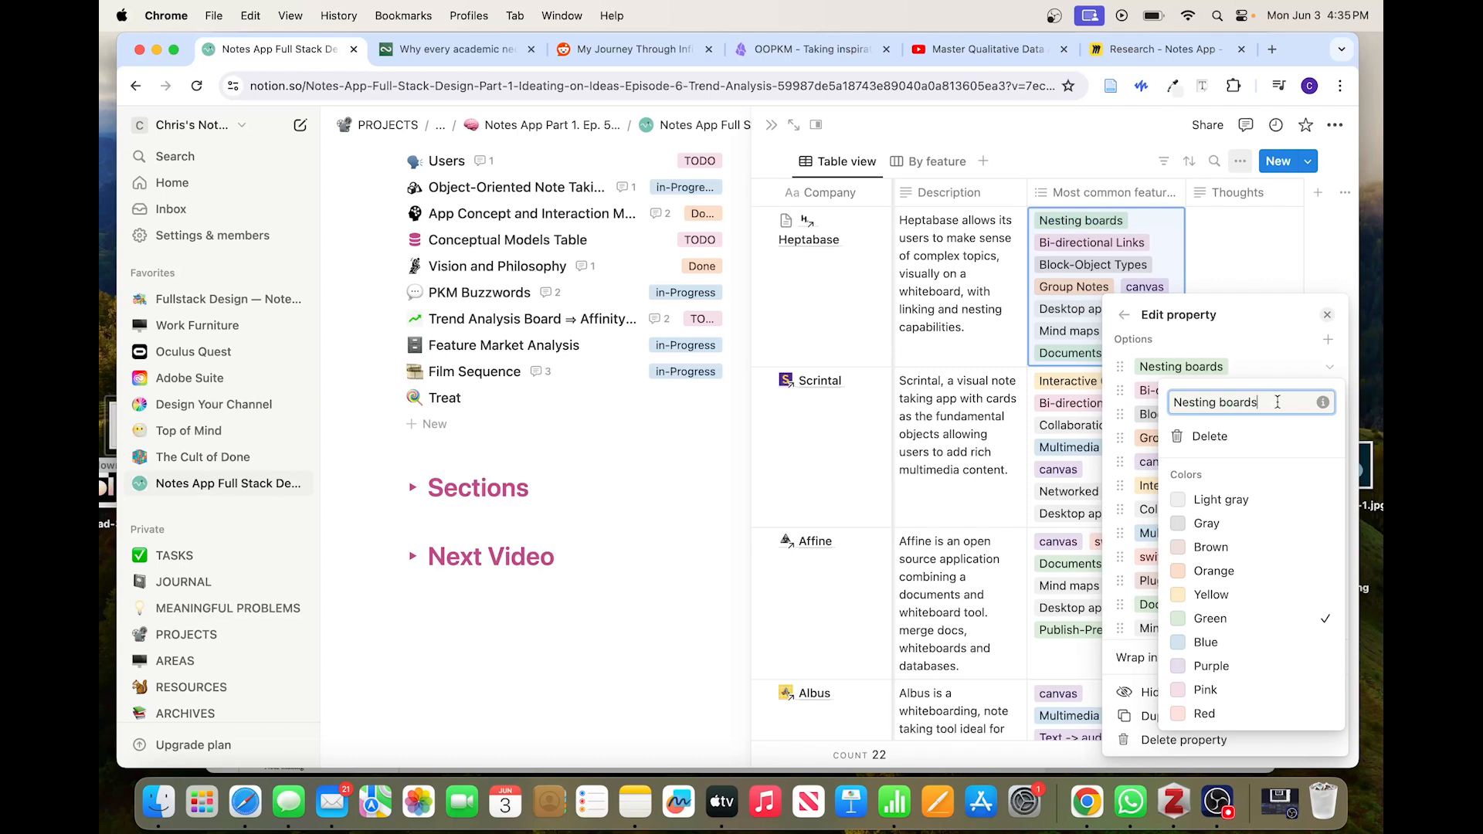
click(1292, 363)
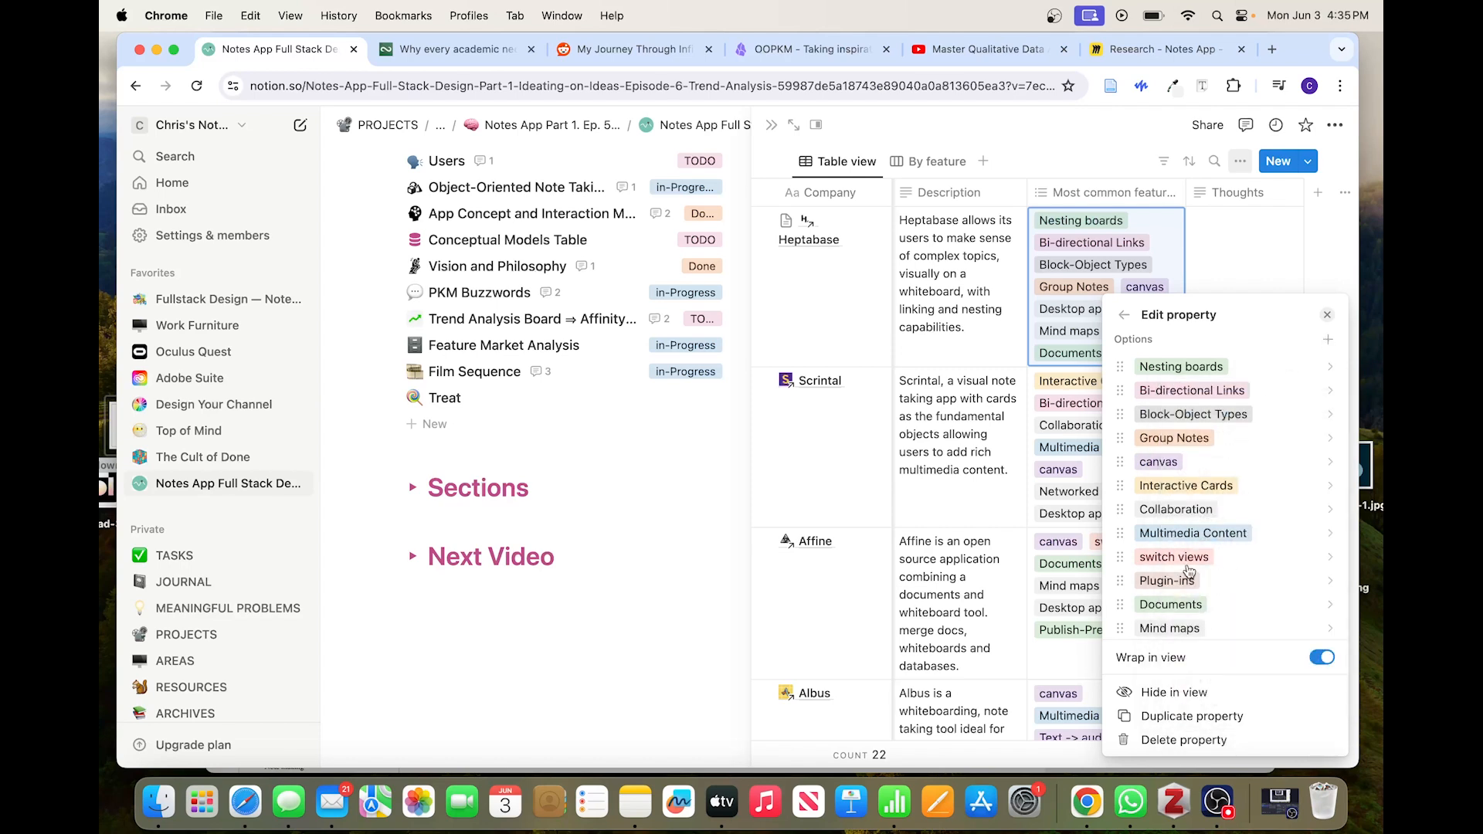
scroll(1164, 613, down, 4)
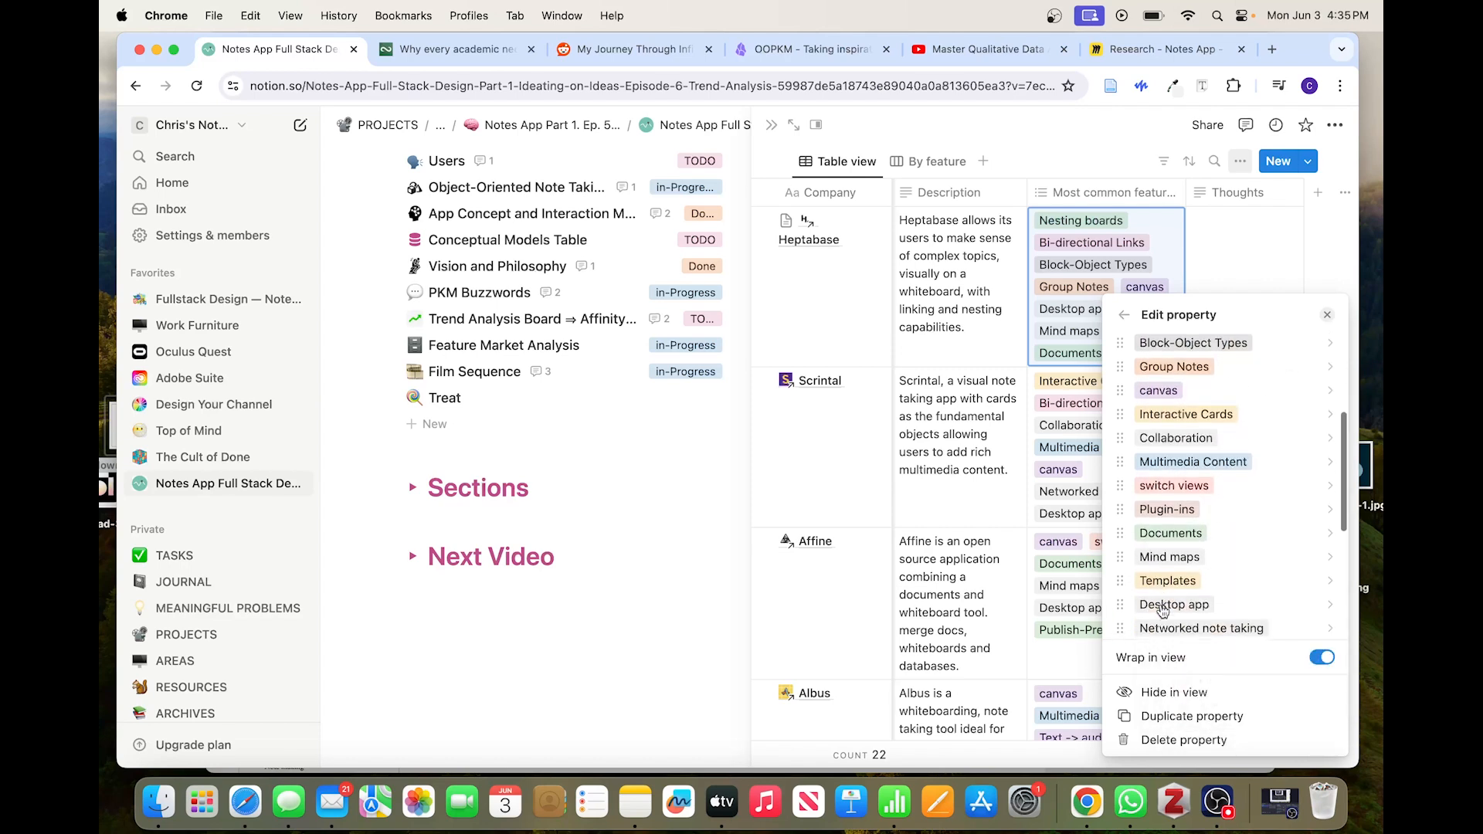
scroll(1164, 611, down, 5)
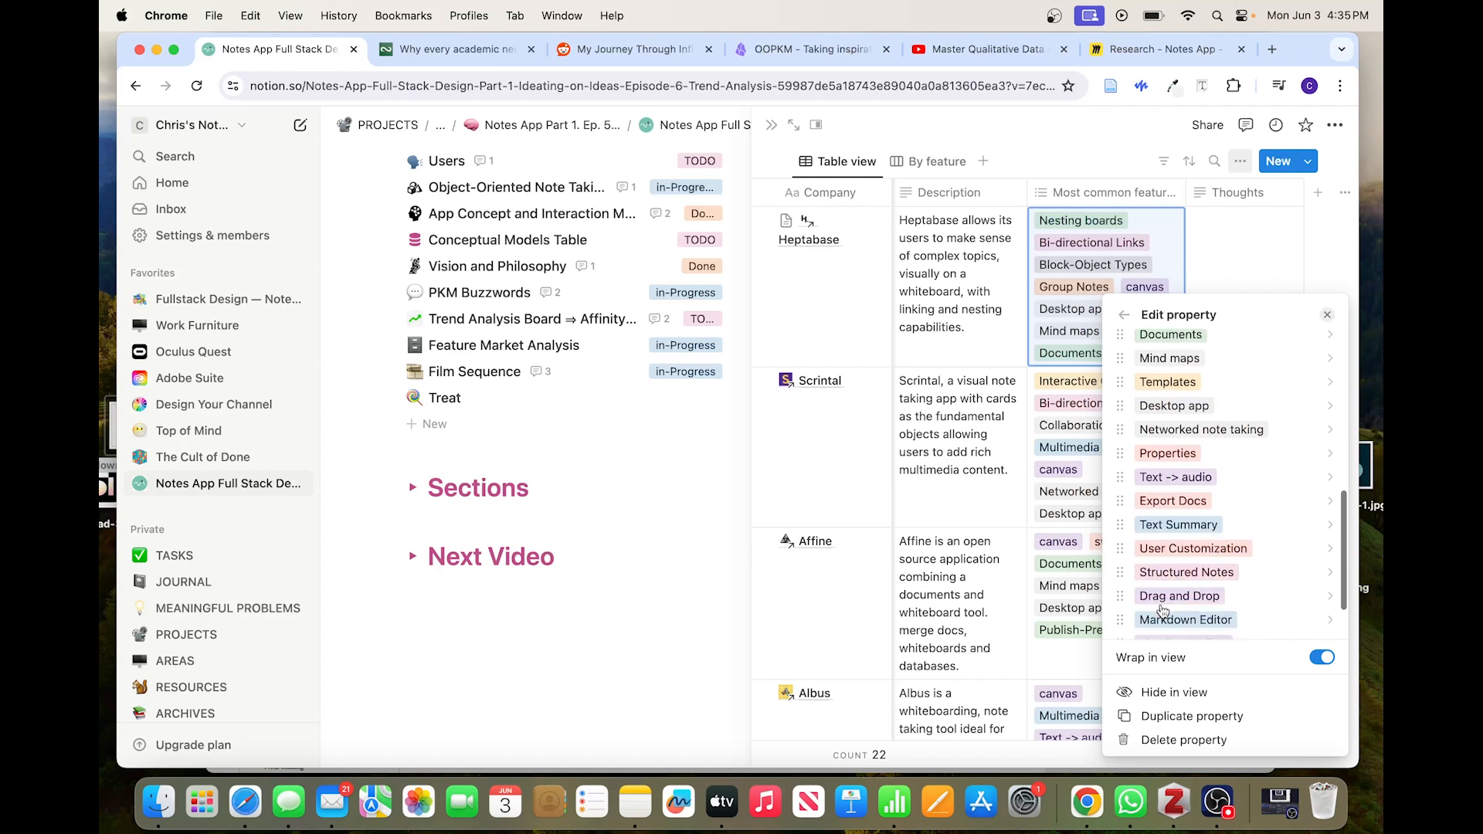
click(1163, 622)
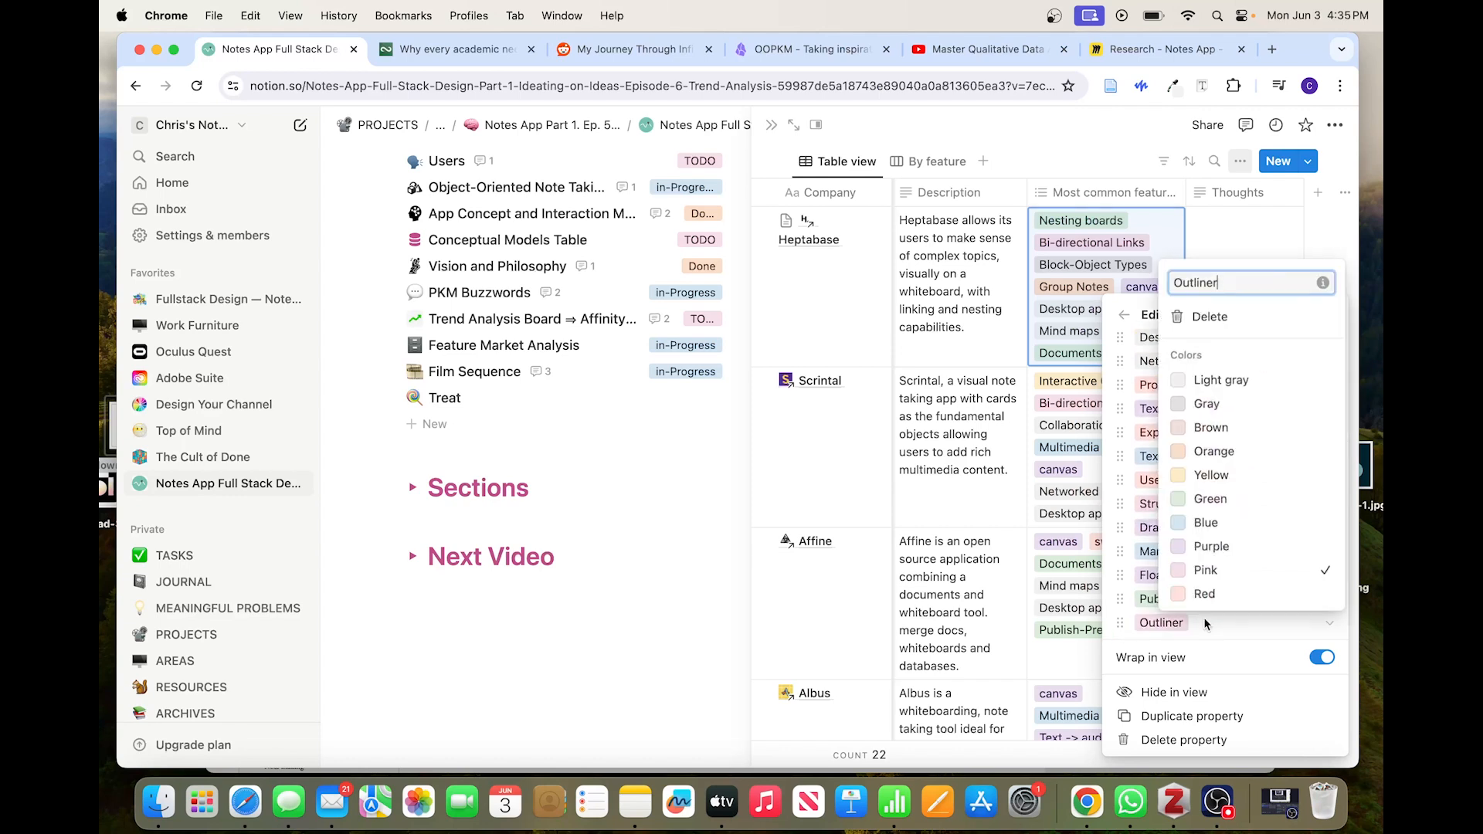
click(1282, 259)
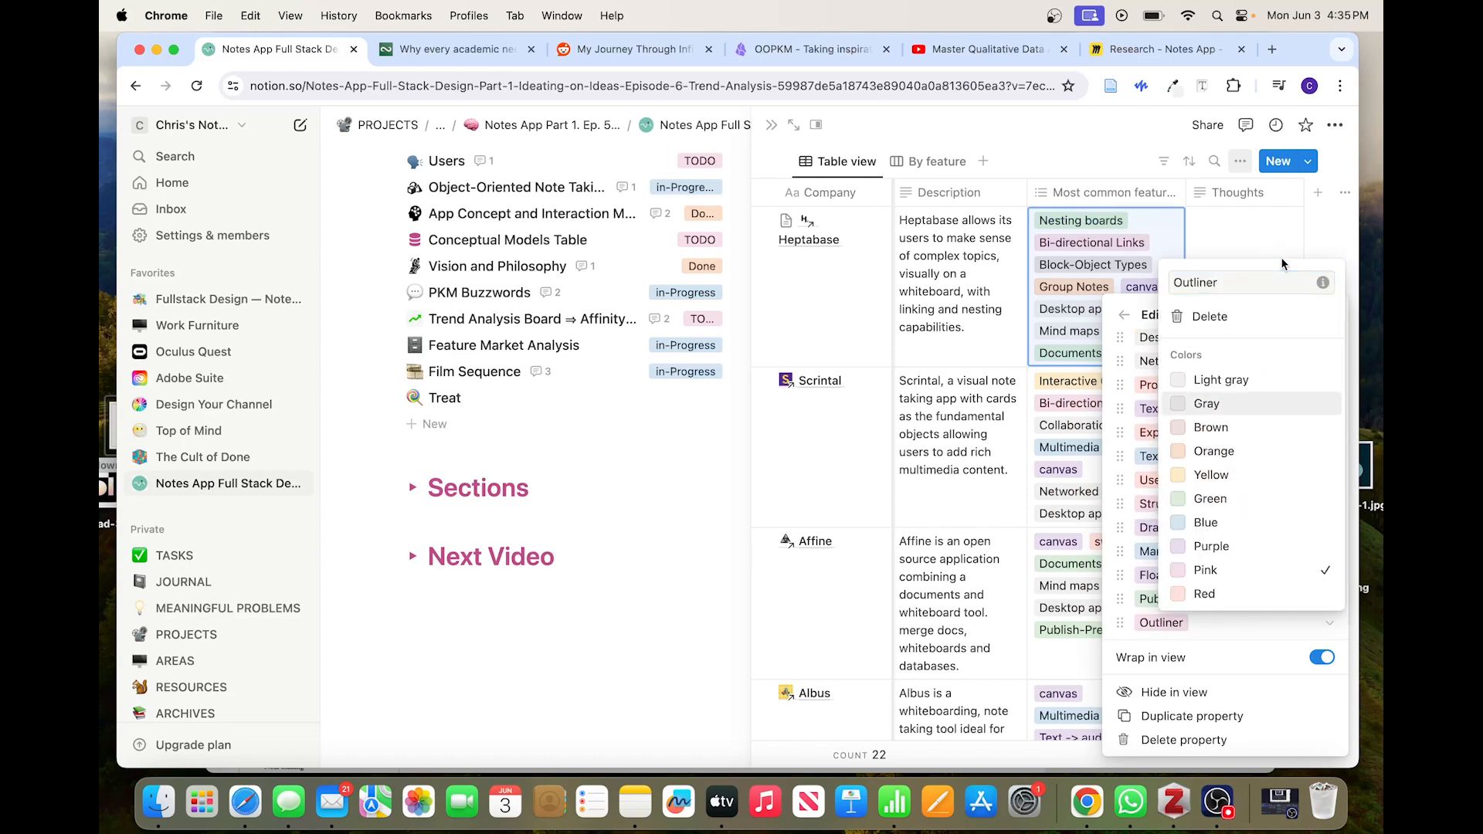
click(1269, 254)
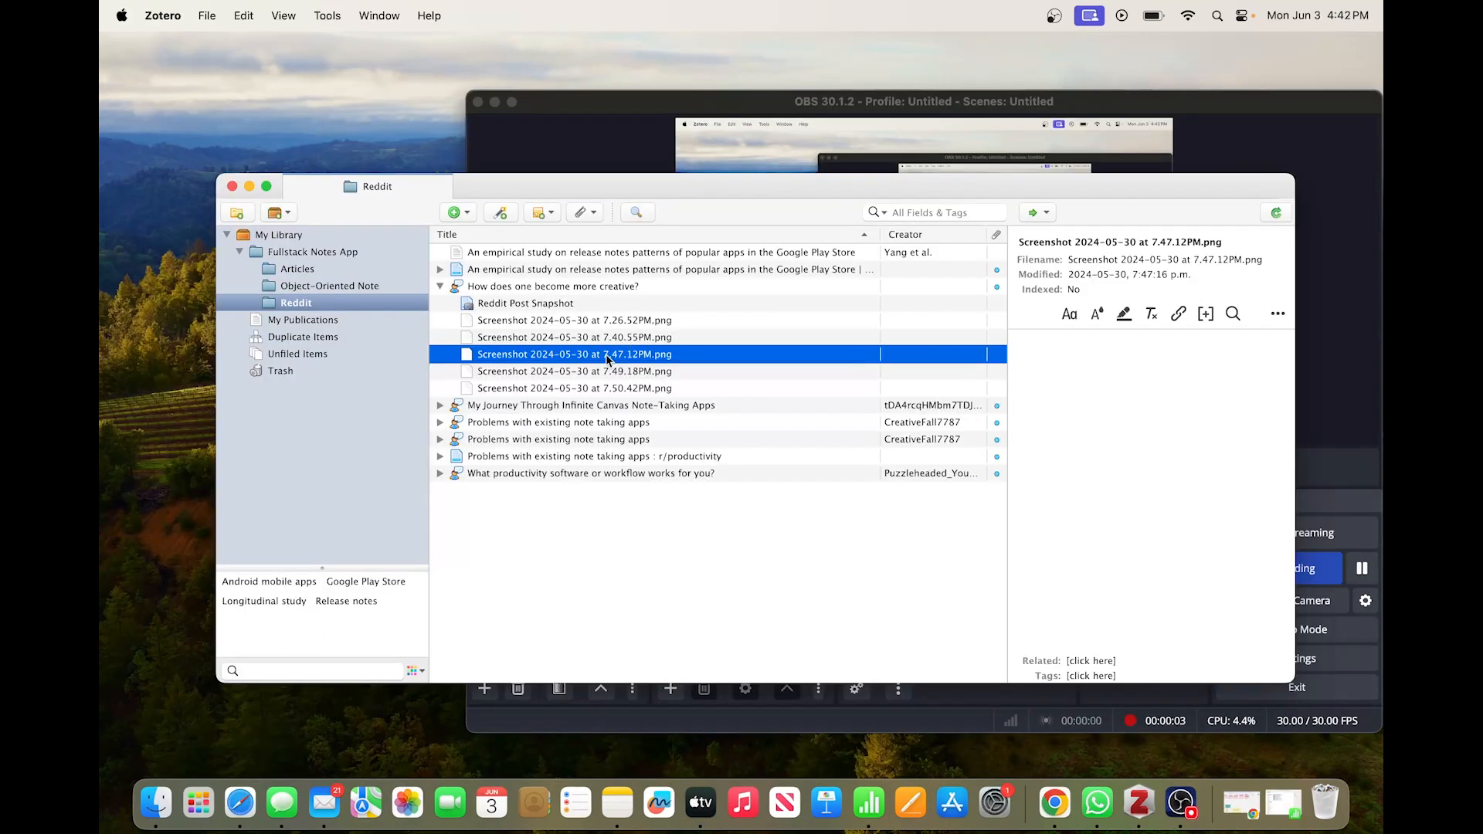
In Zotero's Reddit collection, view the screenshots attached to the post "How does one become more creative?"
click(439, 287)
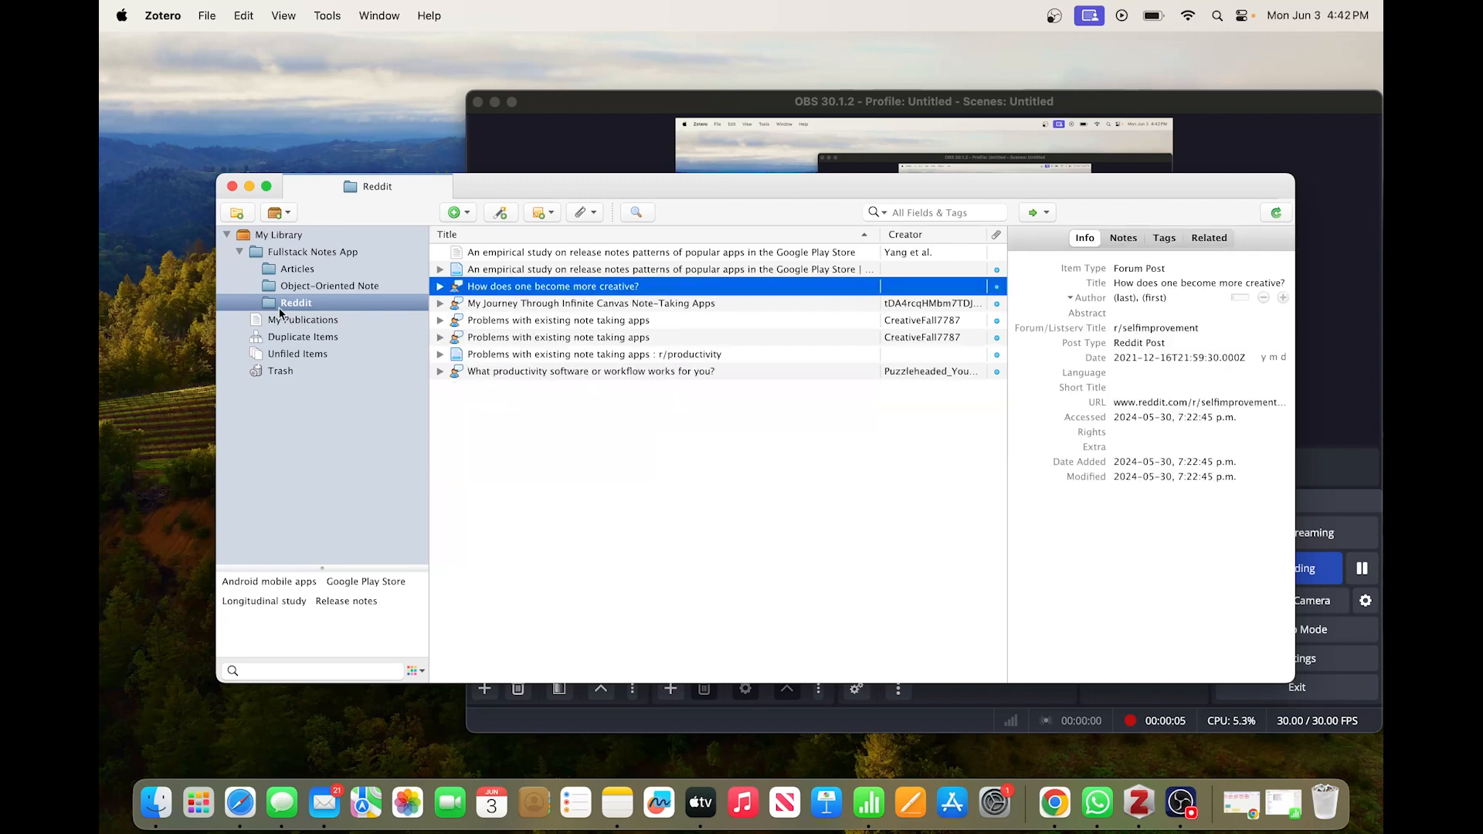
click(440, 286)
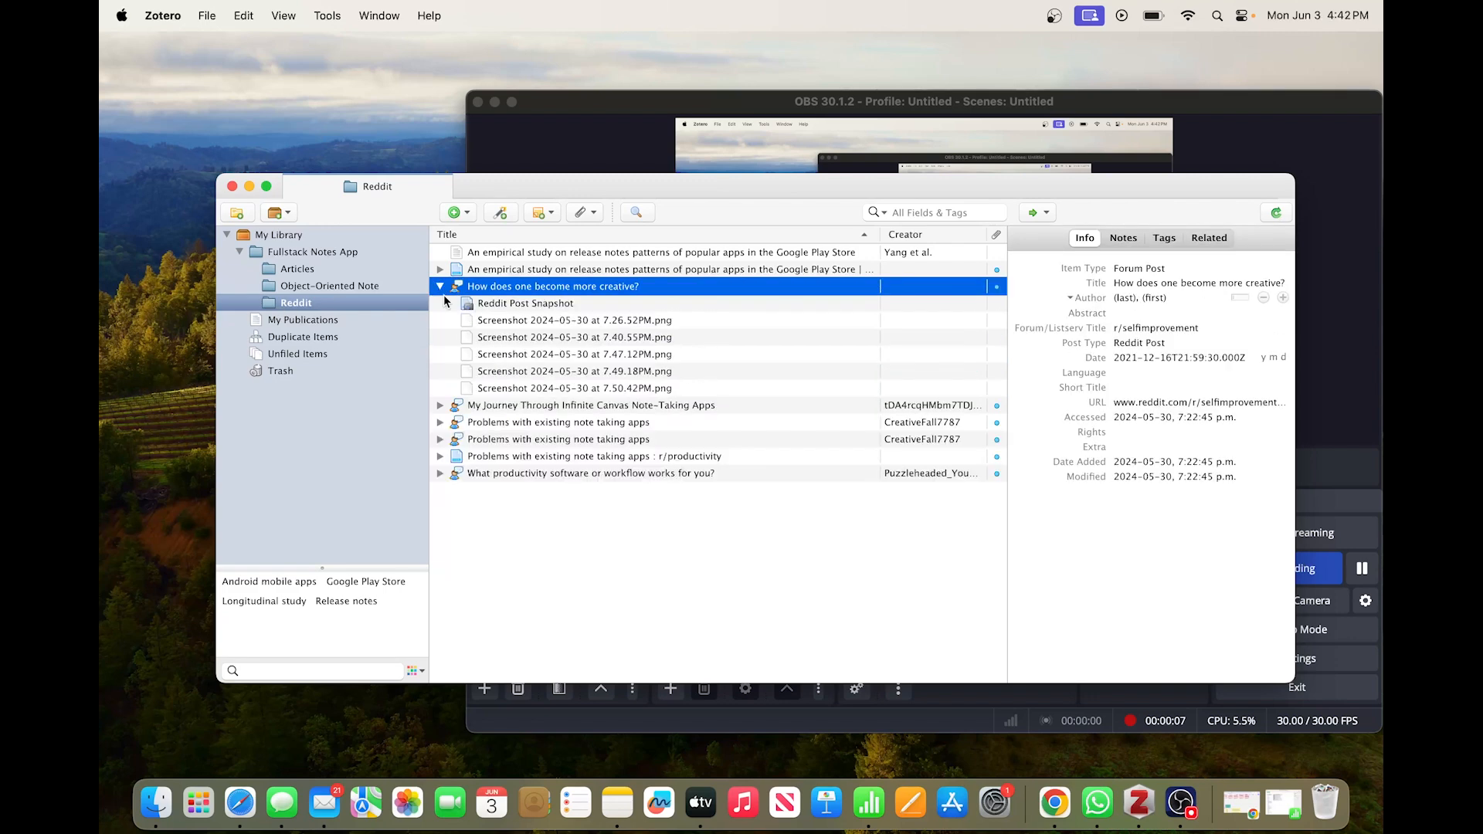
click(484, 353)
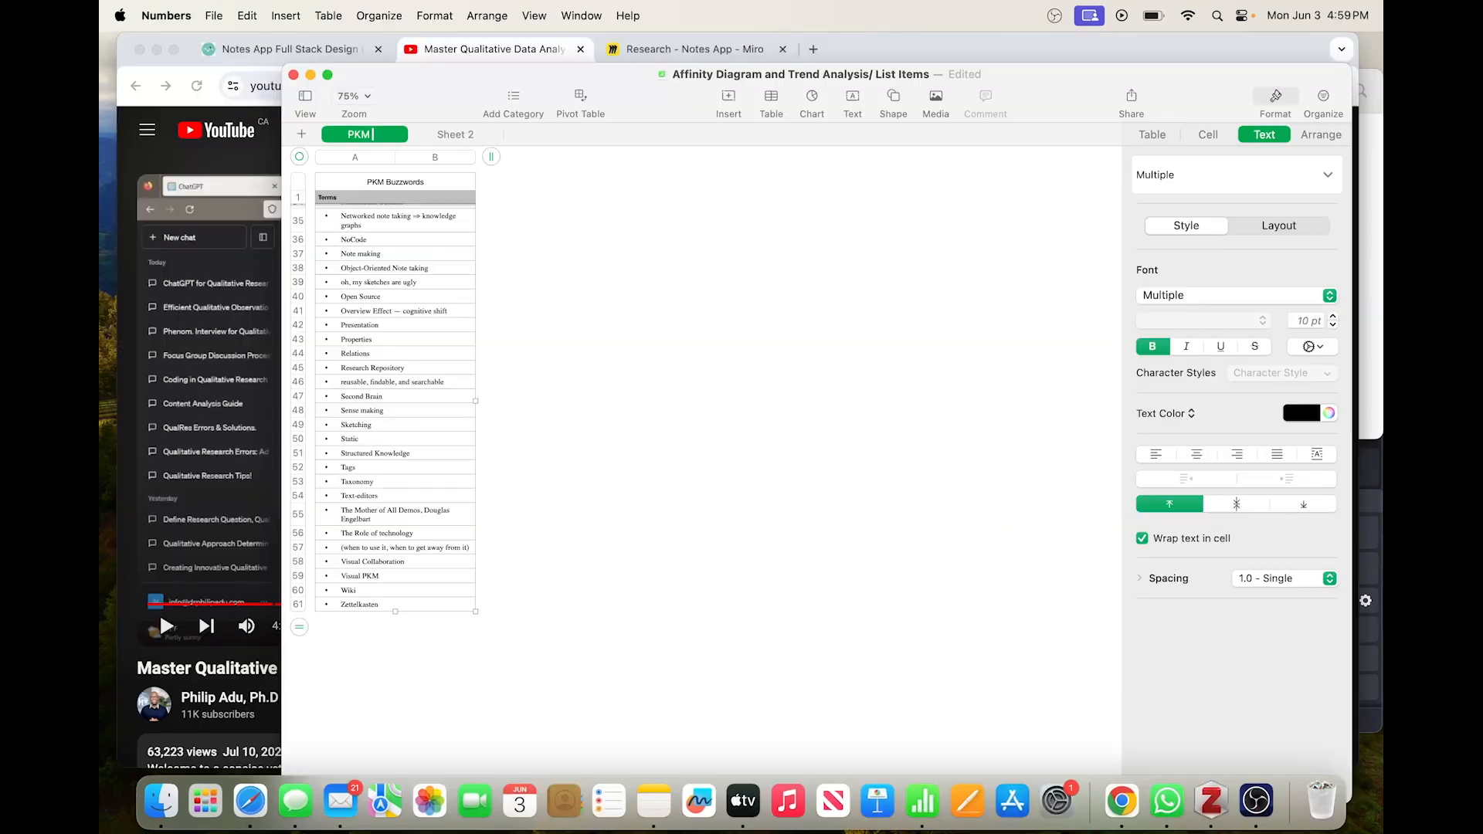
In Numbers, name the first sheet PKM Buzzwords and rename Sheet 2 with its copied table title, Benefits of Note-Taking Apps
text(zzwords)
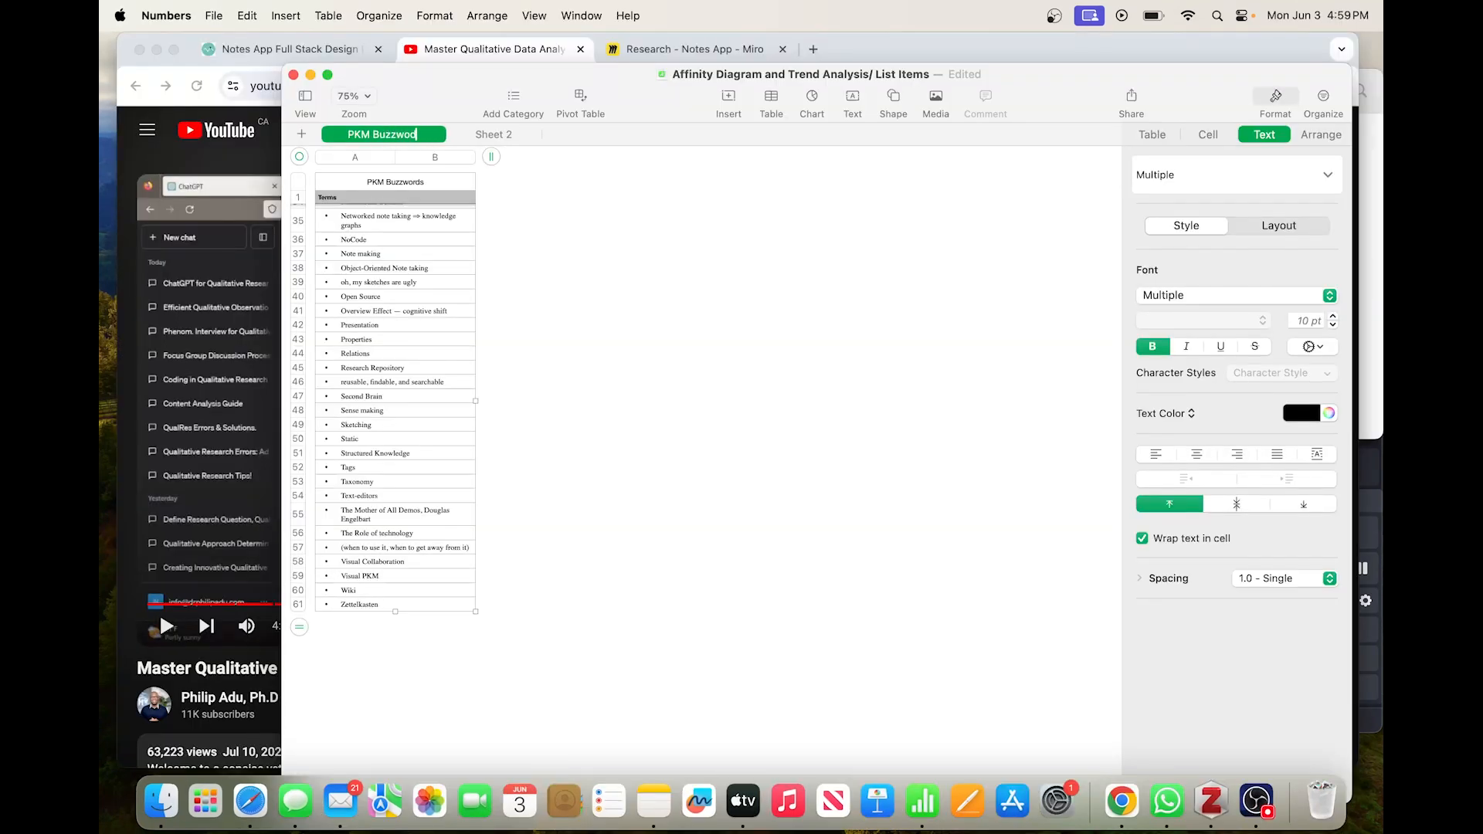
click(498, 134)
right_click(503, 131)
key(Escape)
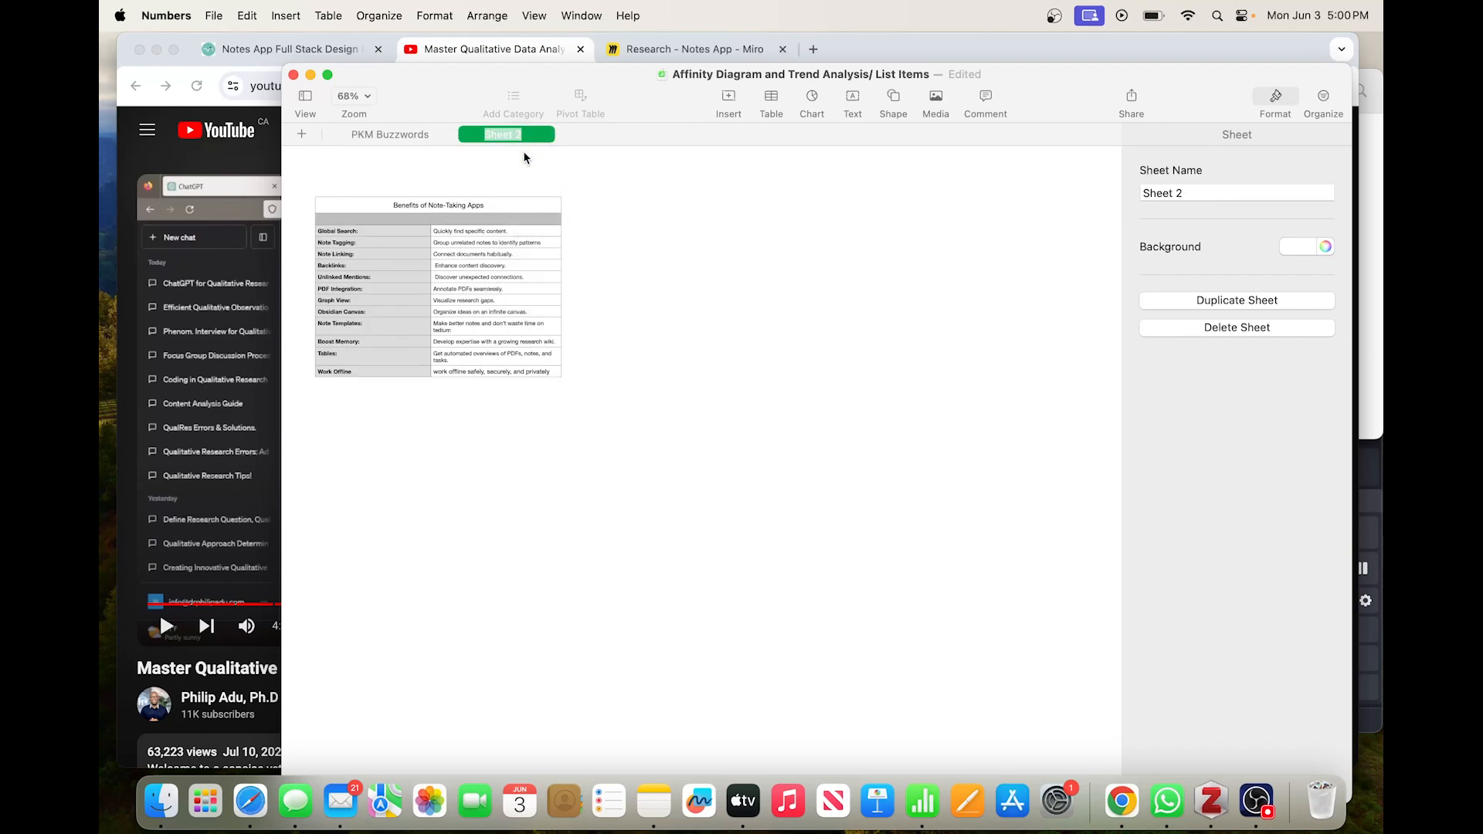
click(454, 210)
drag(482, 204, 389, 207)
key(super+c)
right_click(506, 134)
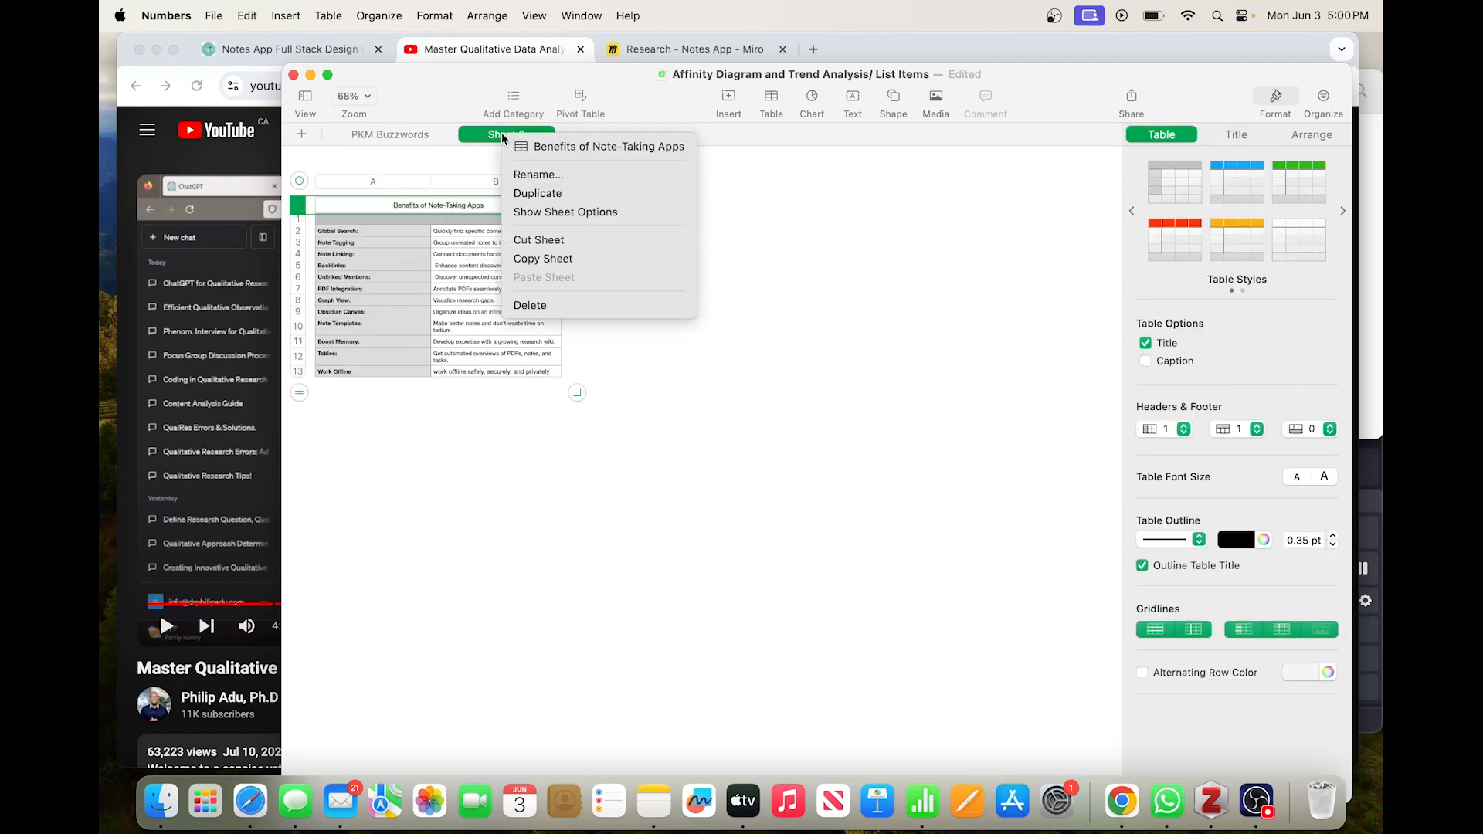
click(541, 172)
key(super+v)
key(Return)
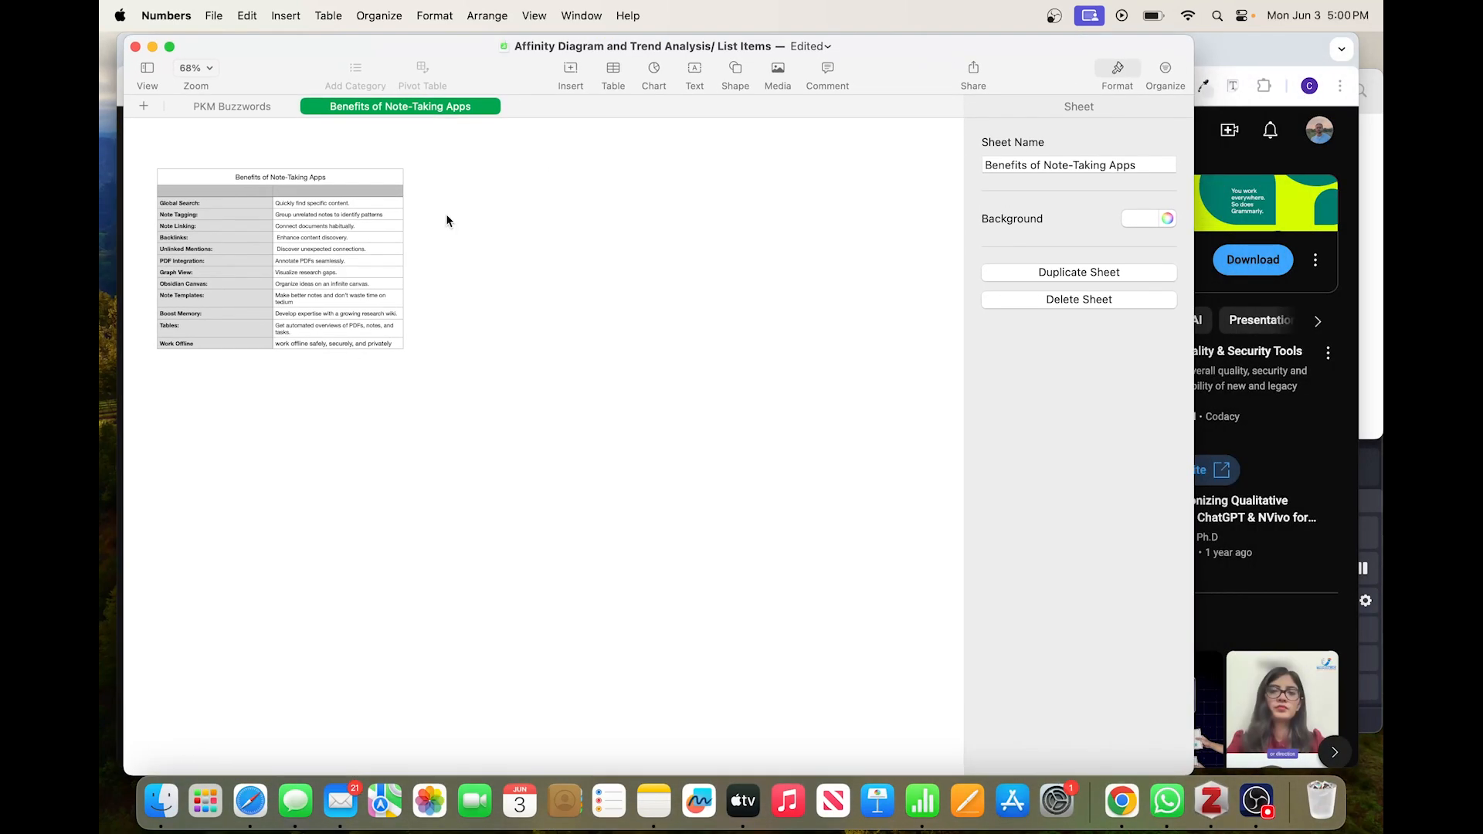
click(232, 106)
key(super+v)
click(379, 274)
click(350, 161)
key(Delete)
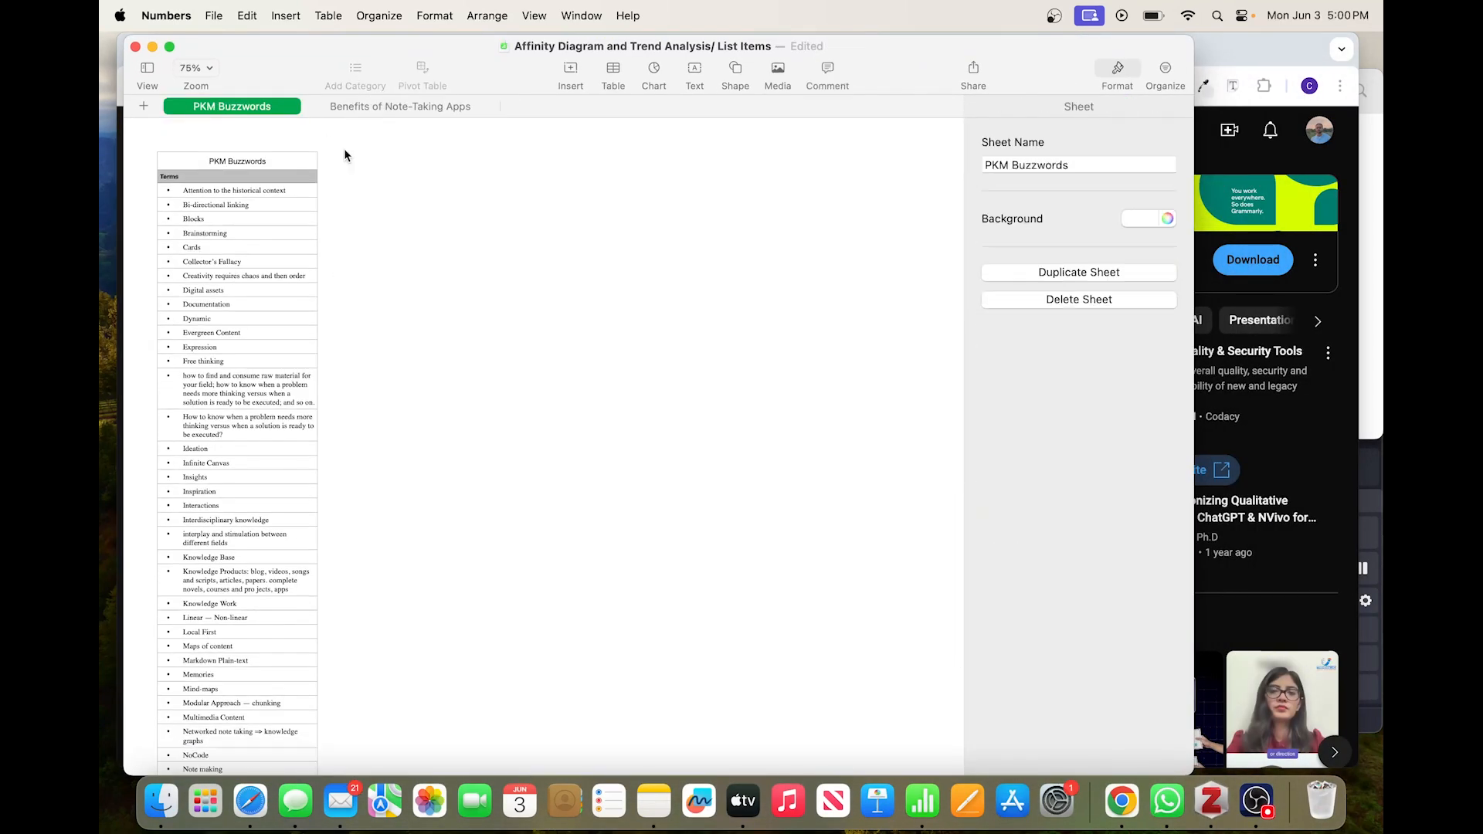
Enlarge the table on the Benefits of Note-Taking Apps sheet so it fills most of the visible sheet area
click(395, 109)
click(164, 178)
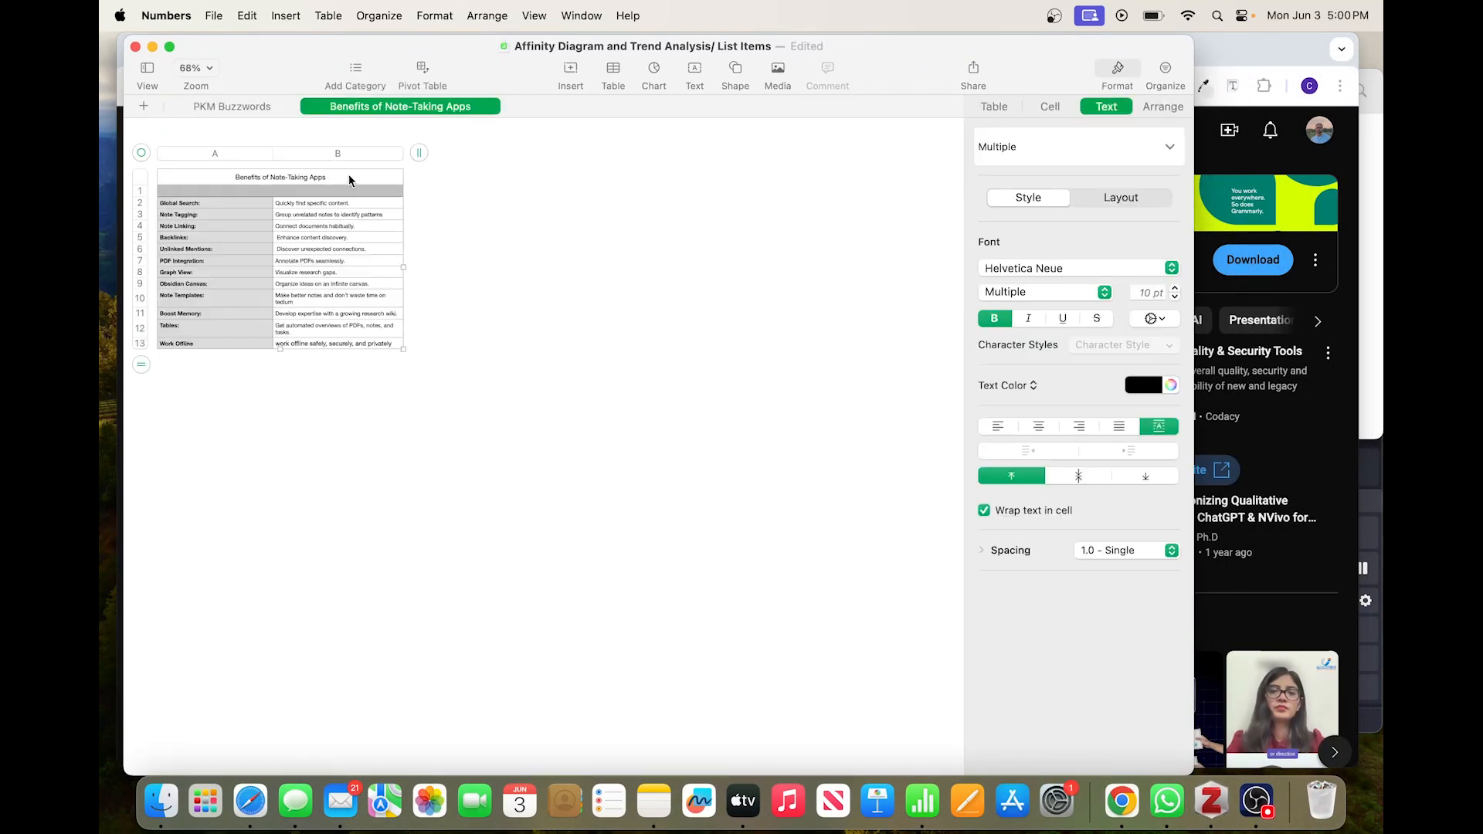
drag(403, 348, 796, 647)
click(865, 590)
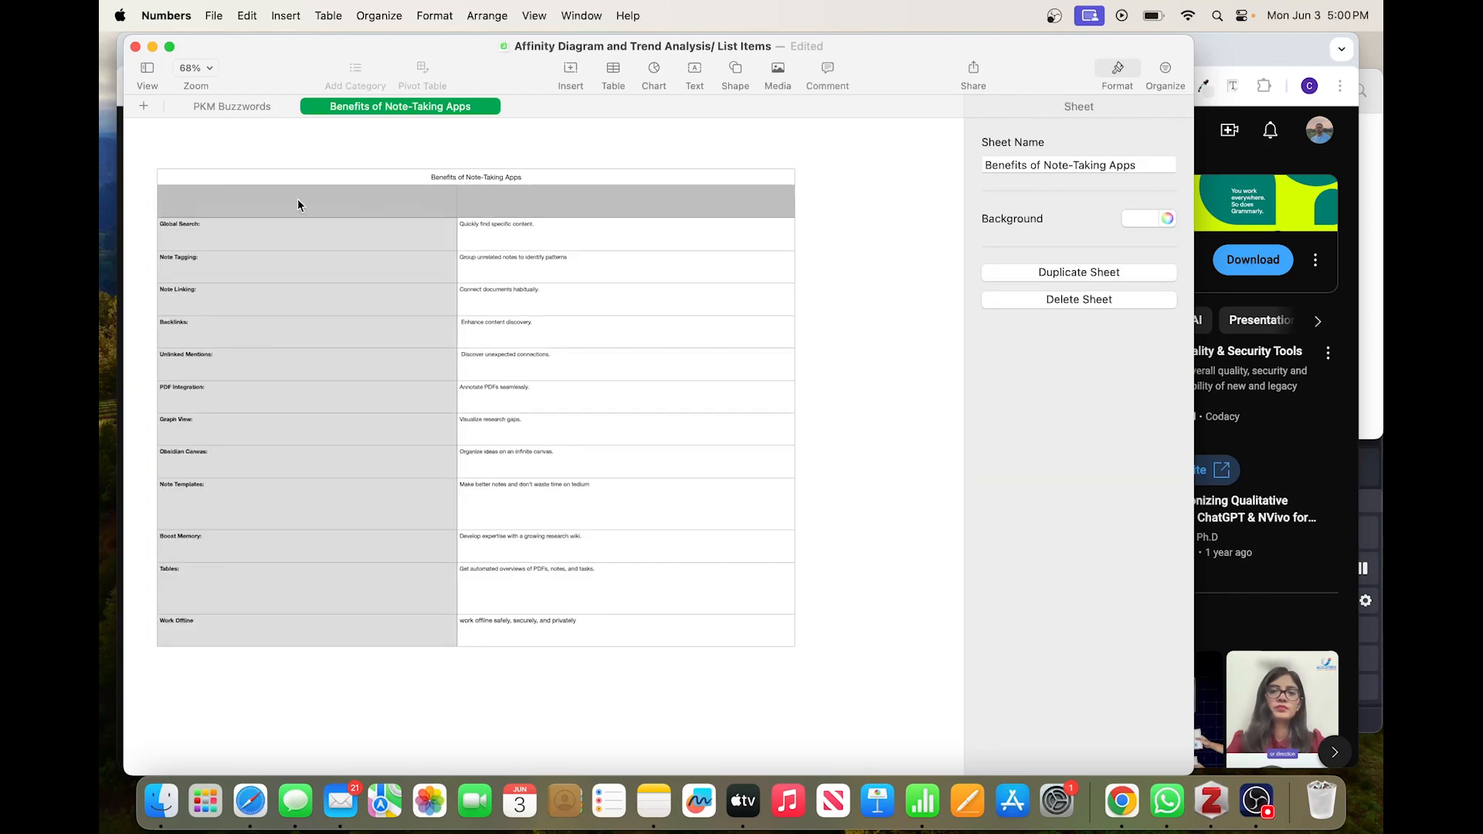
Widen the PKM Buzzwords table across the visible sheet so the long terms fit on single lines, and check its rows
click(215, 104)
click(317, 183)
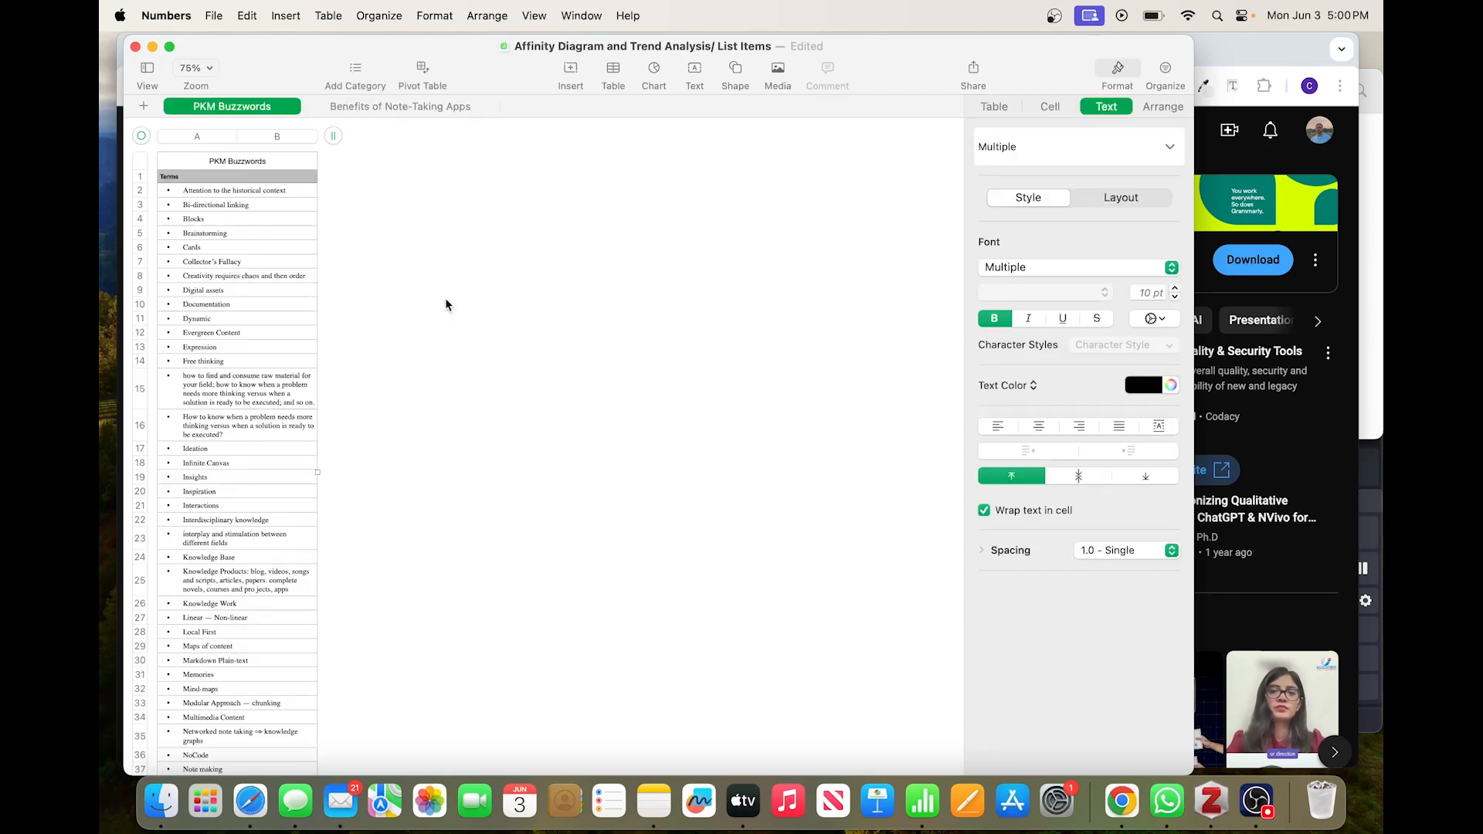
scroll(512, 406, down, 3)
scroll(319, 553, up, 5)
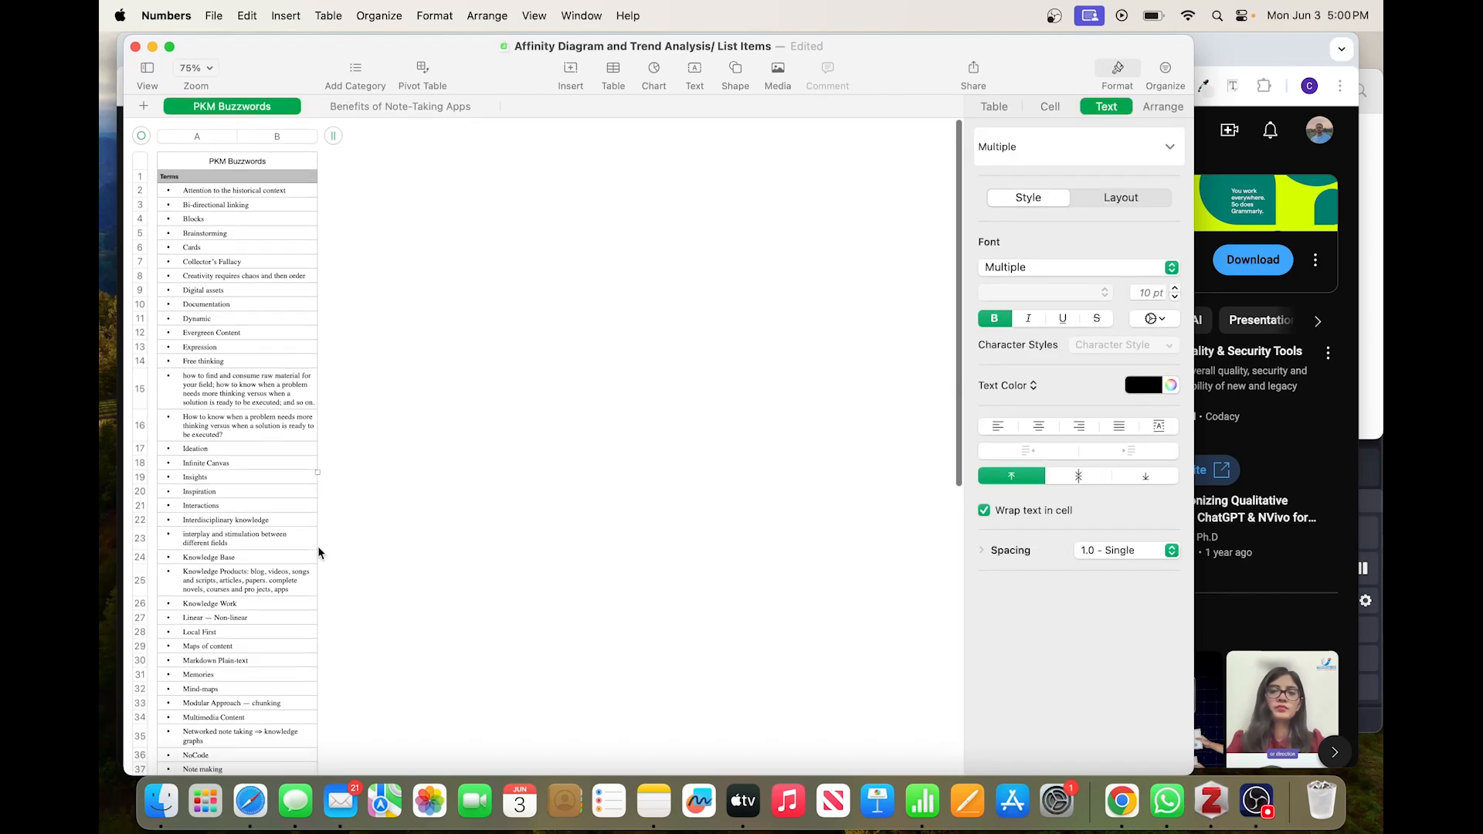
drag(316, 471, 913, 467)
scroll(642, 706, down, 10)
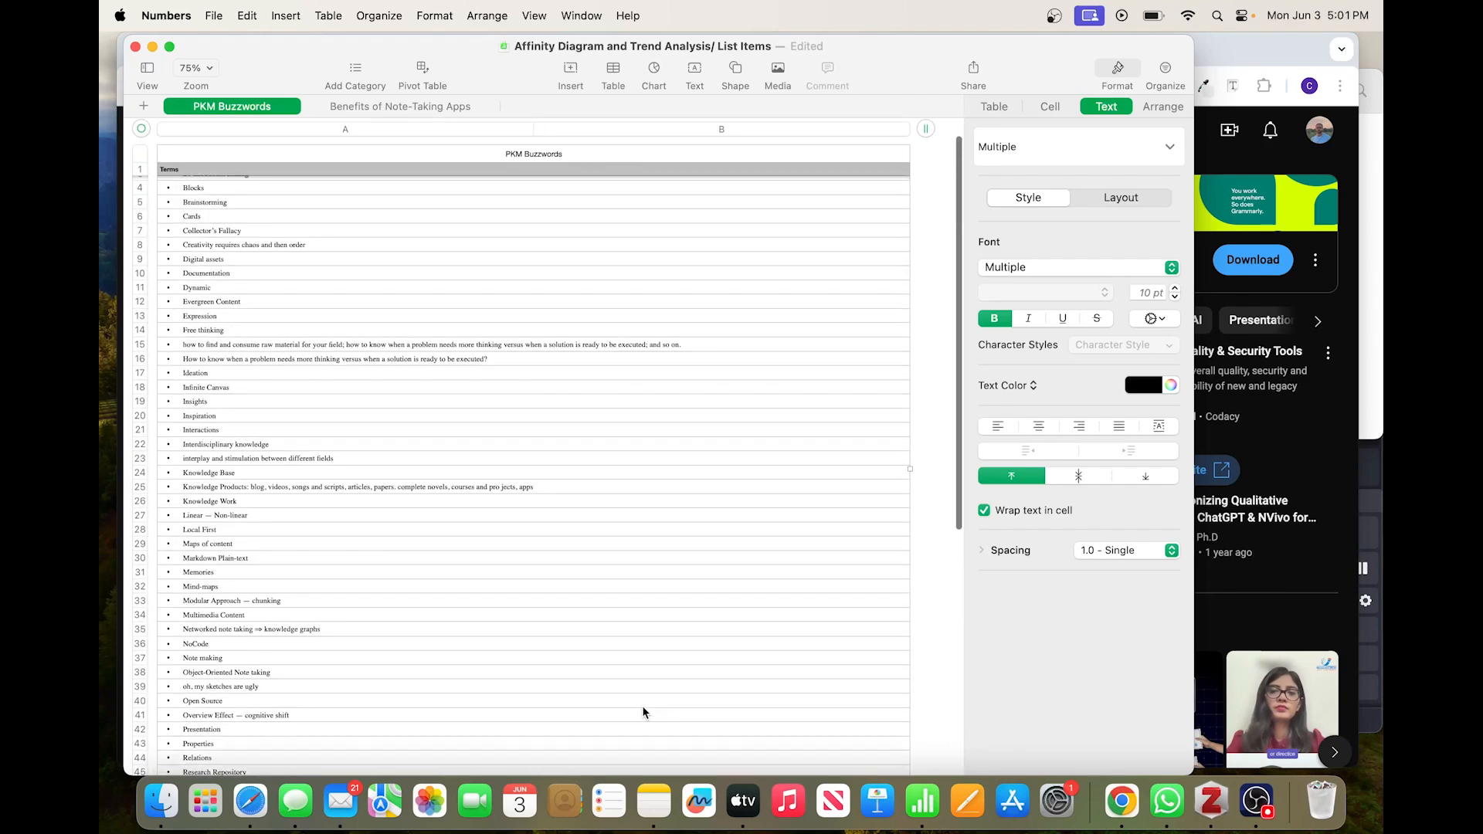
scroll(642, 712, up, 10)
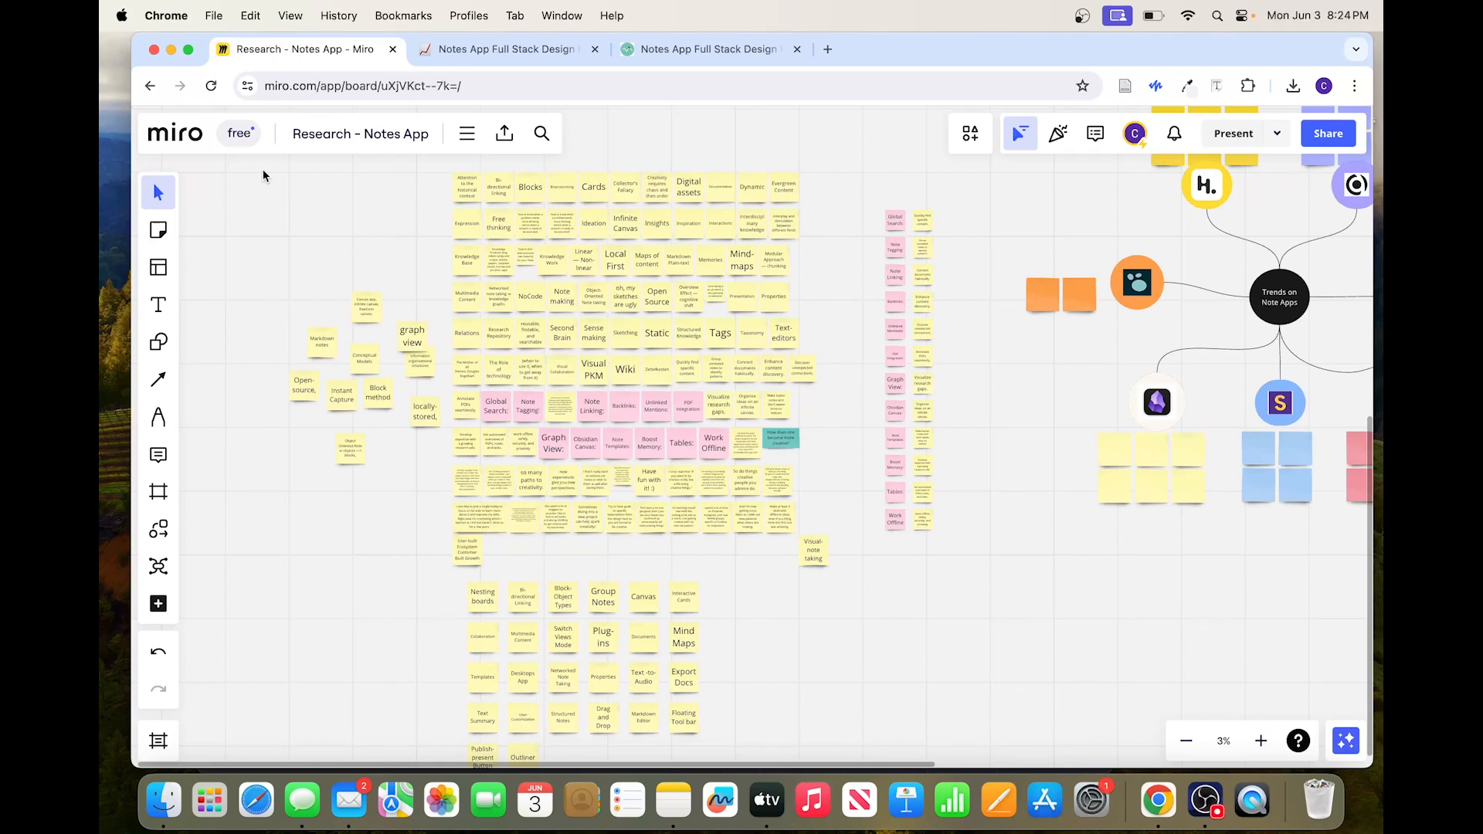
On the Miro board, select the main sticky-note grids and the loose notes beside them, and cluster them by keywords
drag(262, 170, 857, 740)
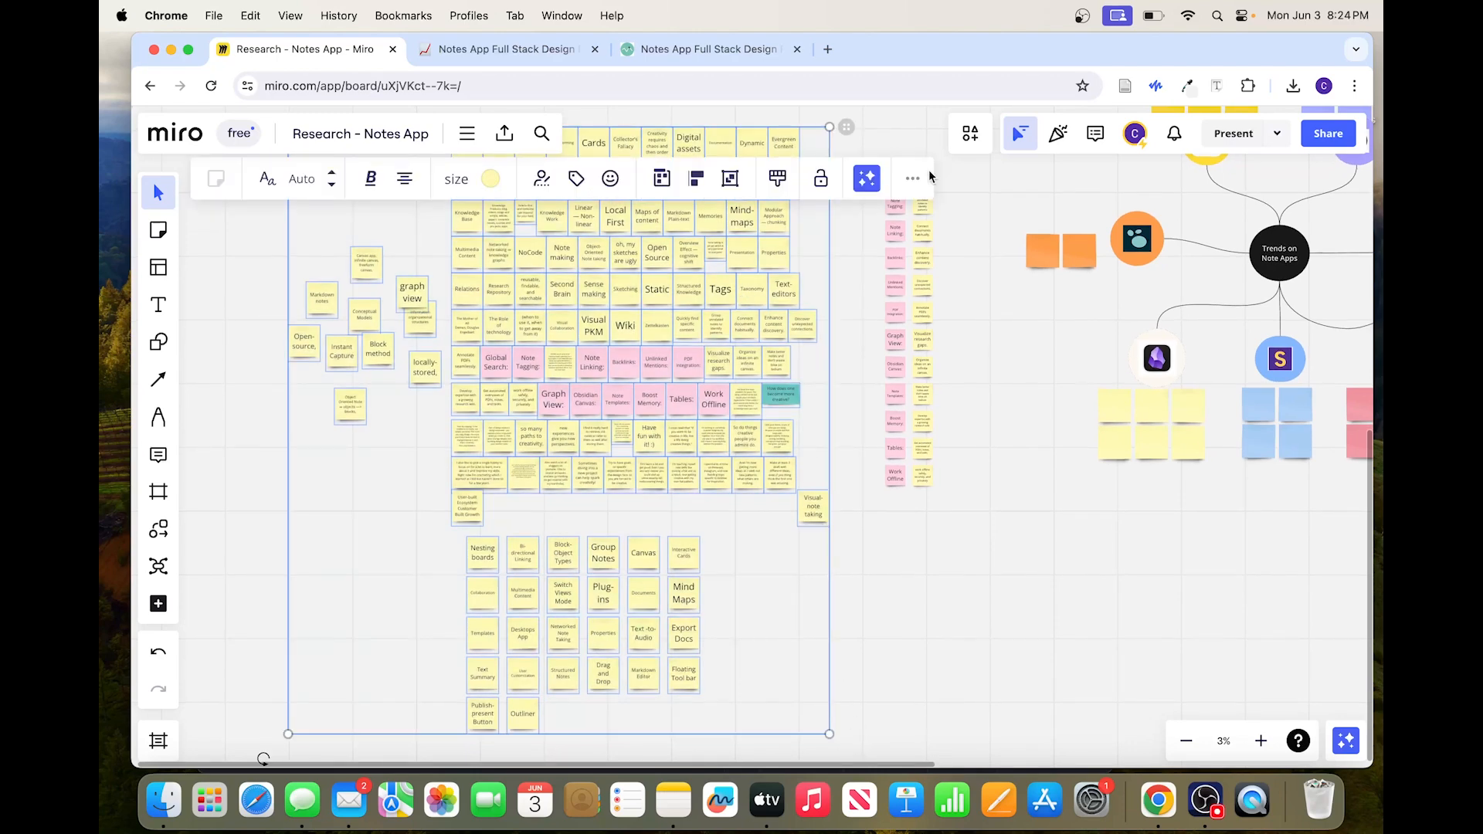
click(665, 180)
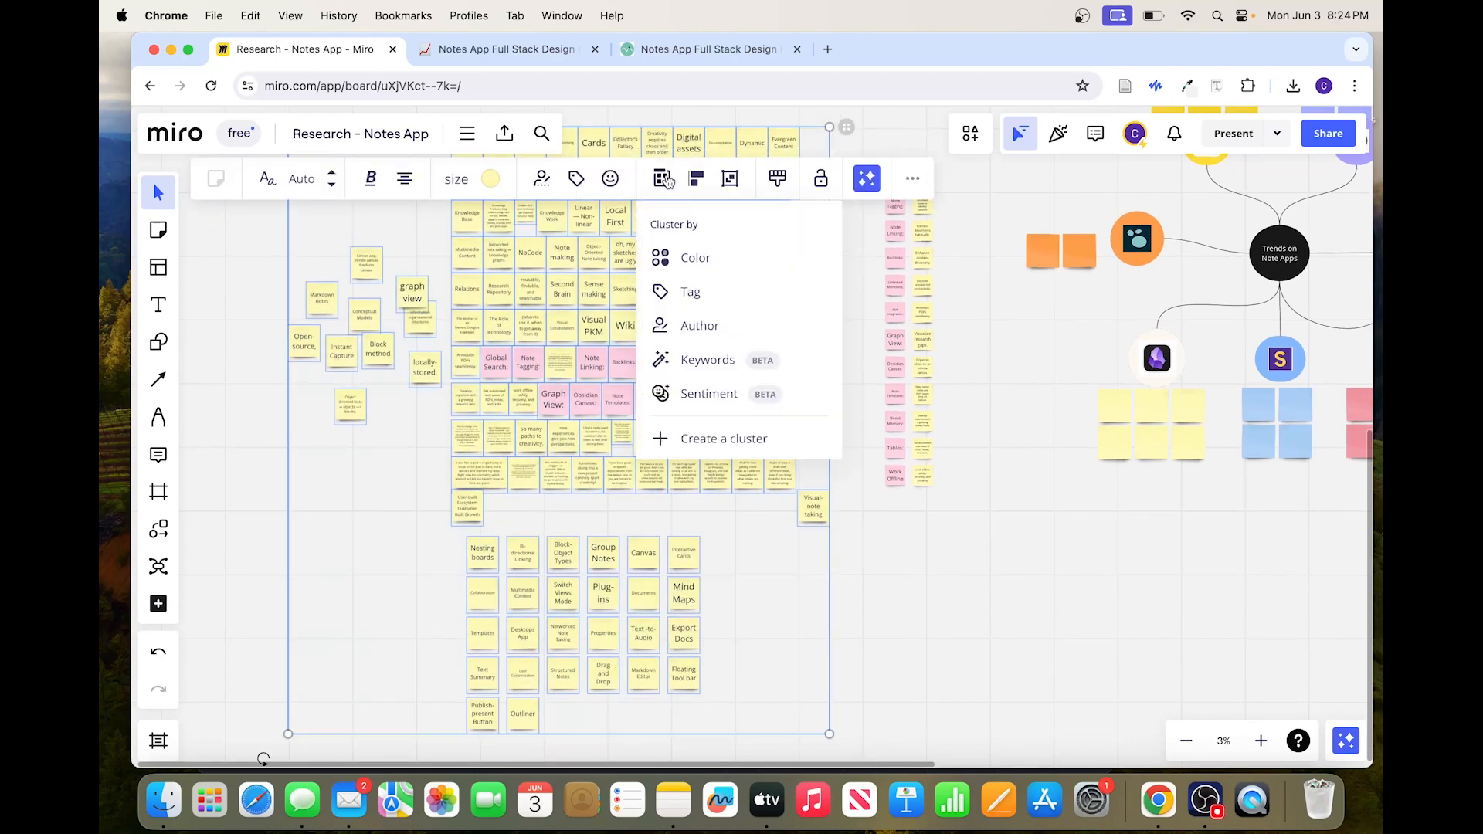
click(705, 368)
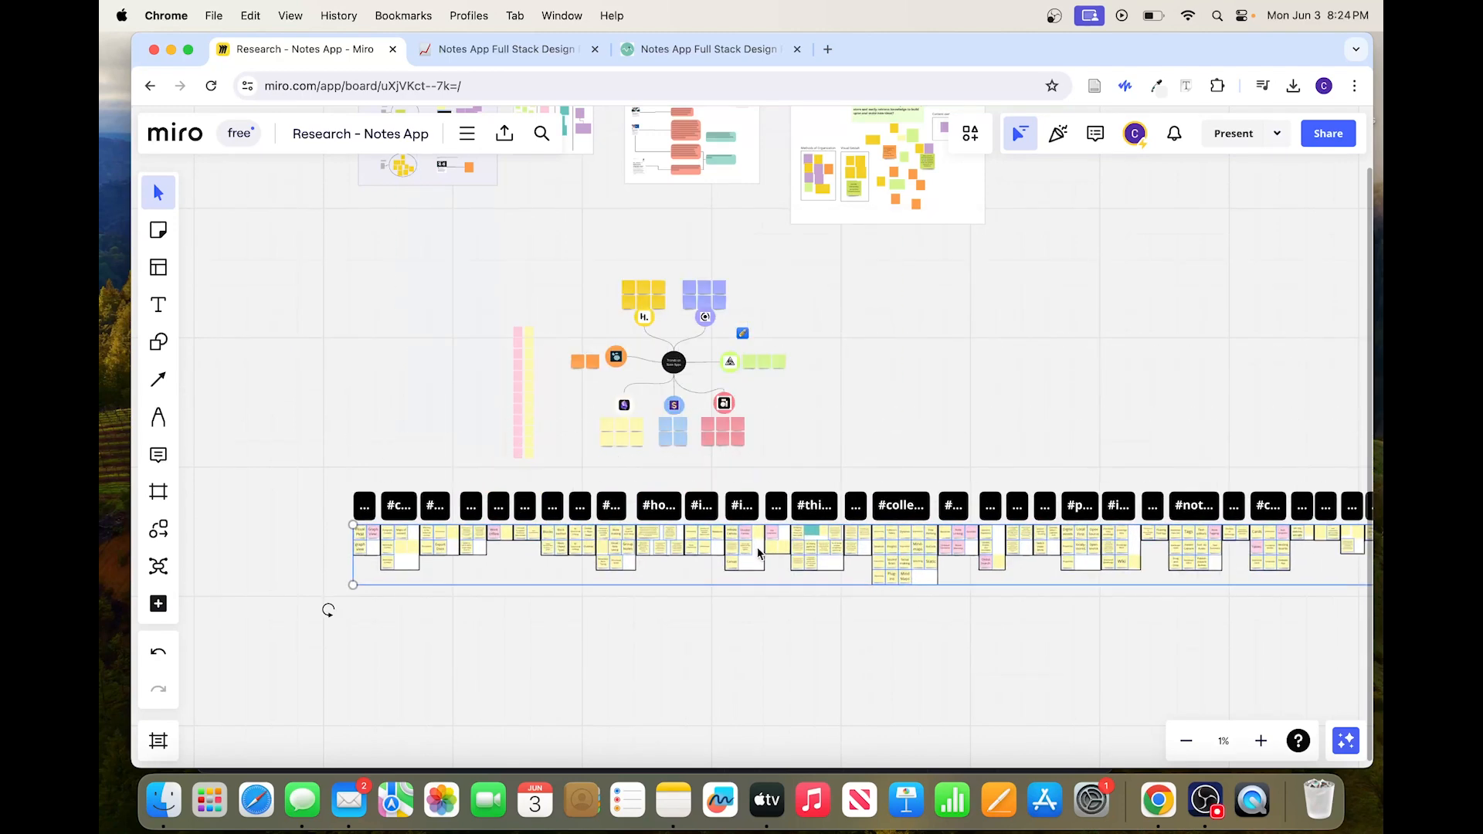
Examine the first keyword clusters in the row, starting with #graph #view #pkm, and read their sticky notes
scroll(669, 556, up, 2)
click(669, 556)
scroll(669, 557, left, 10)
scroll(738, 498, up, 2)
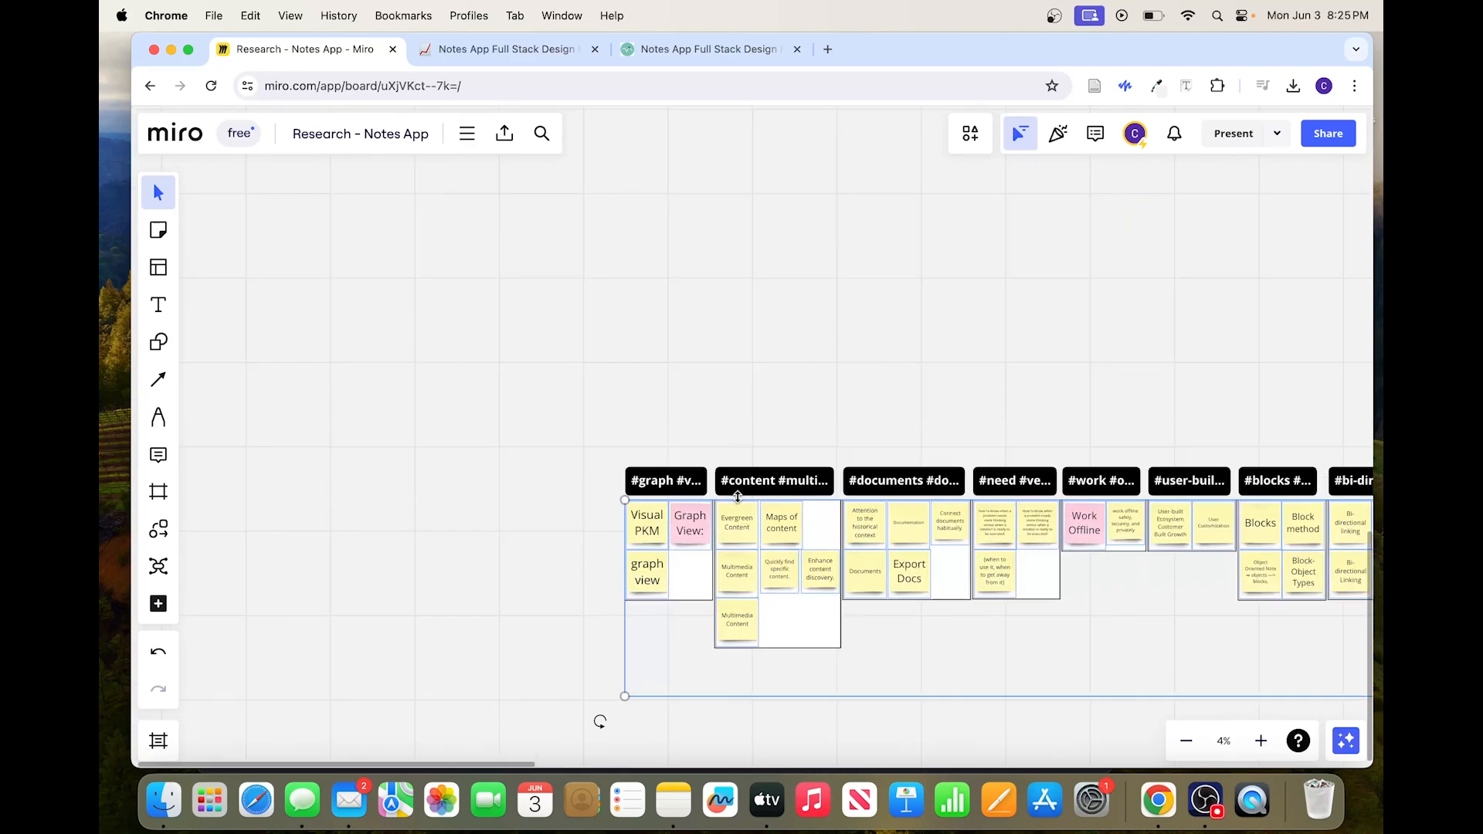
click(664, 482)
scroll(664, 492, up, 3)
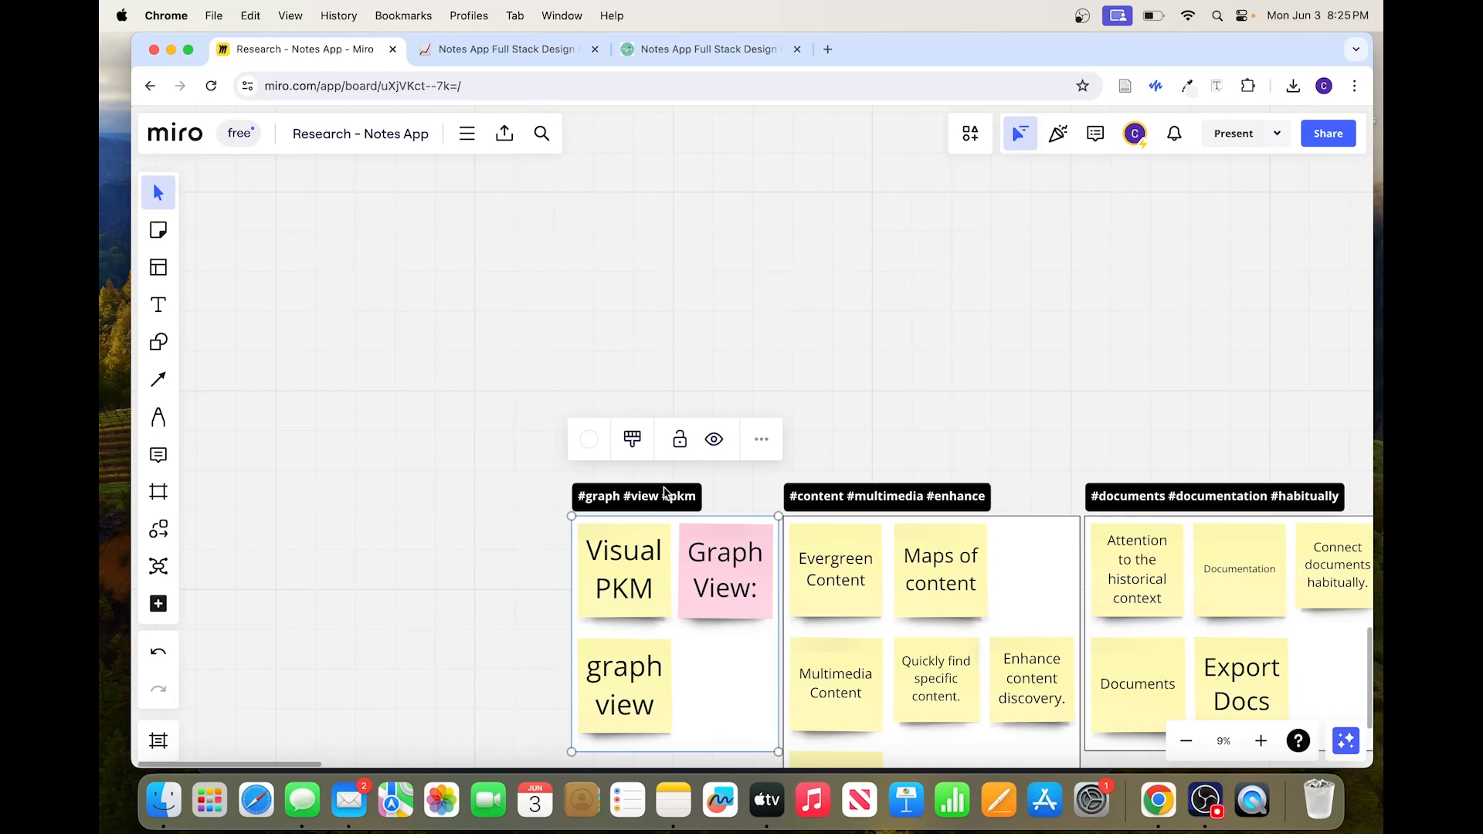
scroll(664, 492, down, 3)
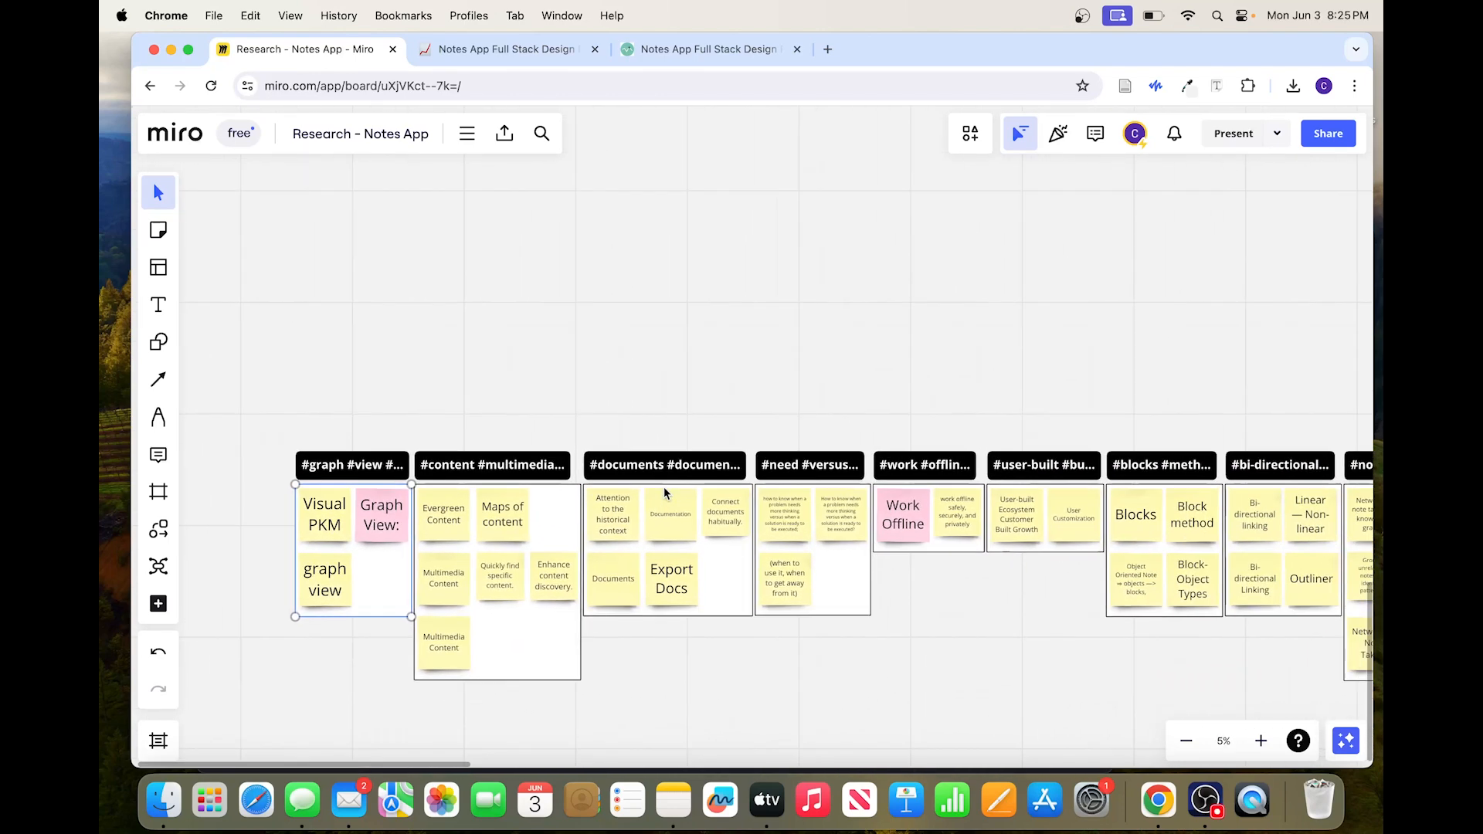
scroll(842, 473, right, 2)
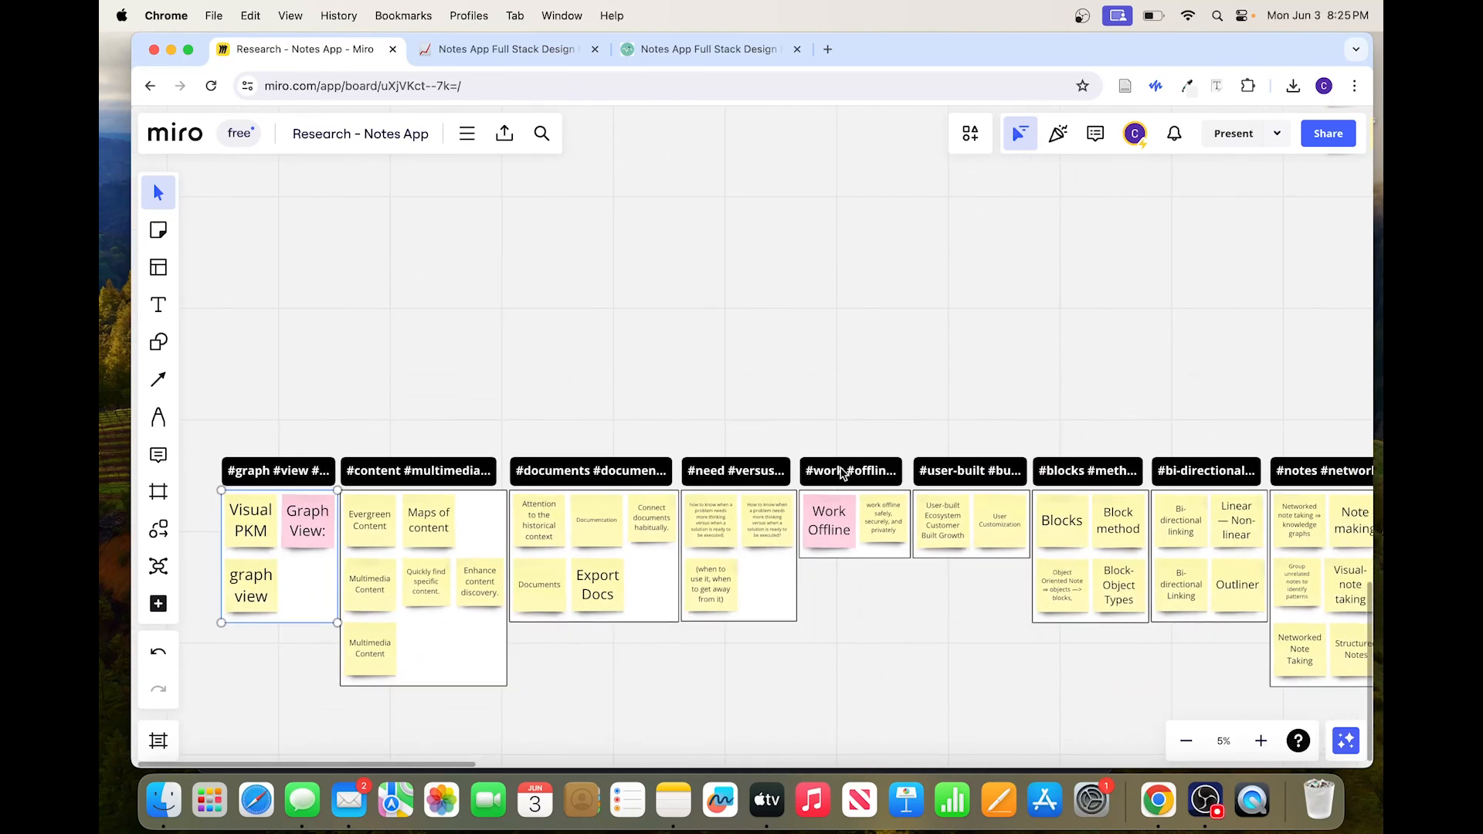
Examine the remaining keyword clusters along the row, from #work #offline through #collector #nocode #static, and read their sticky notes
click(843, 472)
click(943, 477)
scroll(944, 477, down, 3)
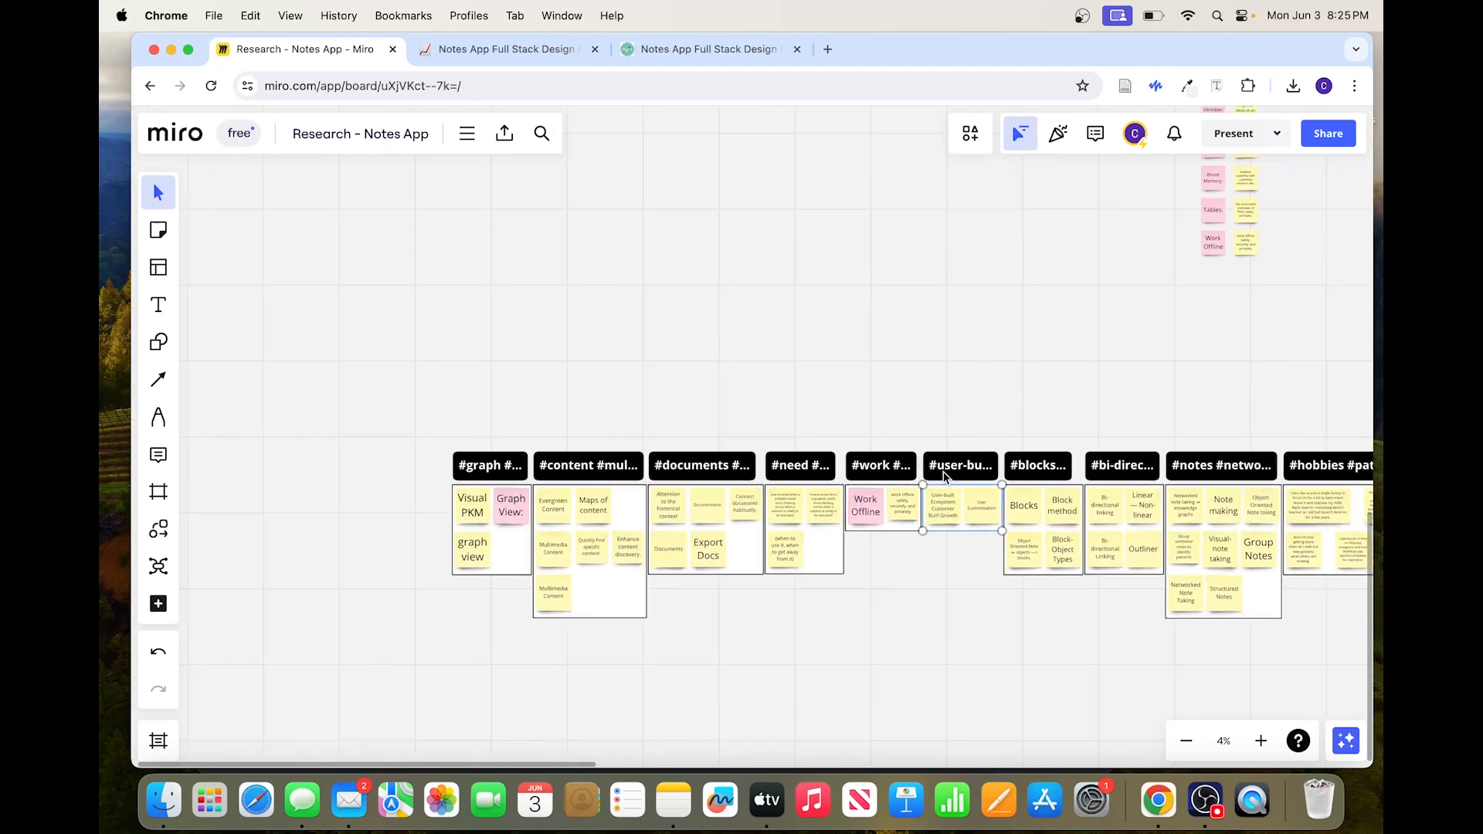
scroll(945, 478, right, 5)
scroll(944, 476, right, 10)
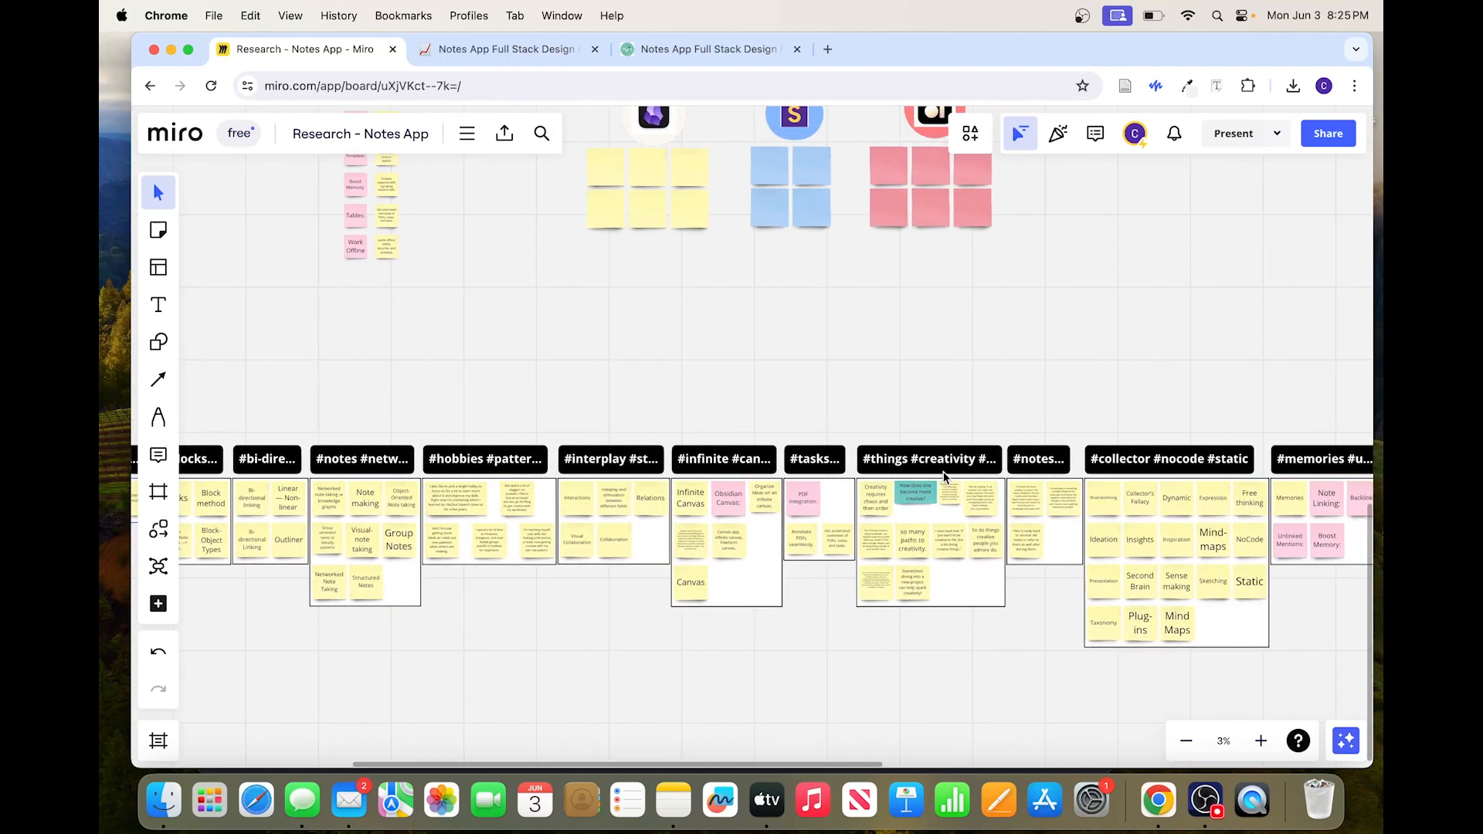
click(1079, 463)
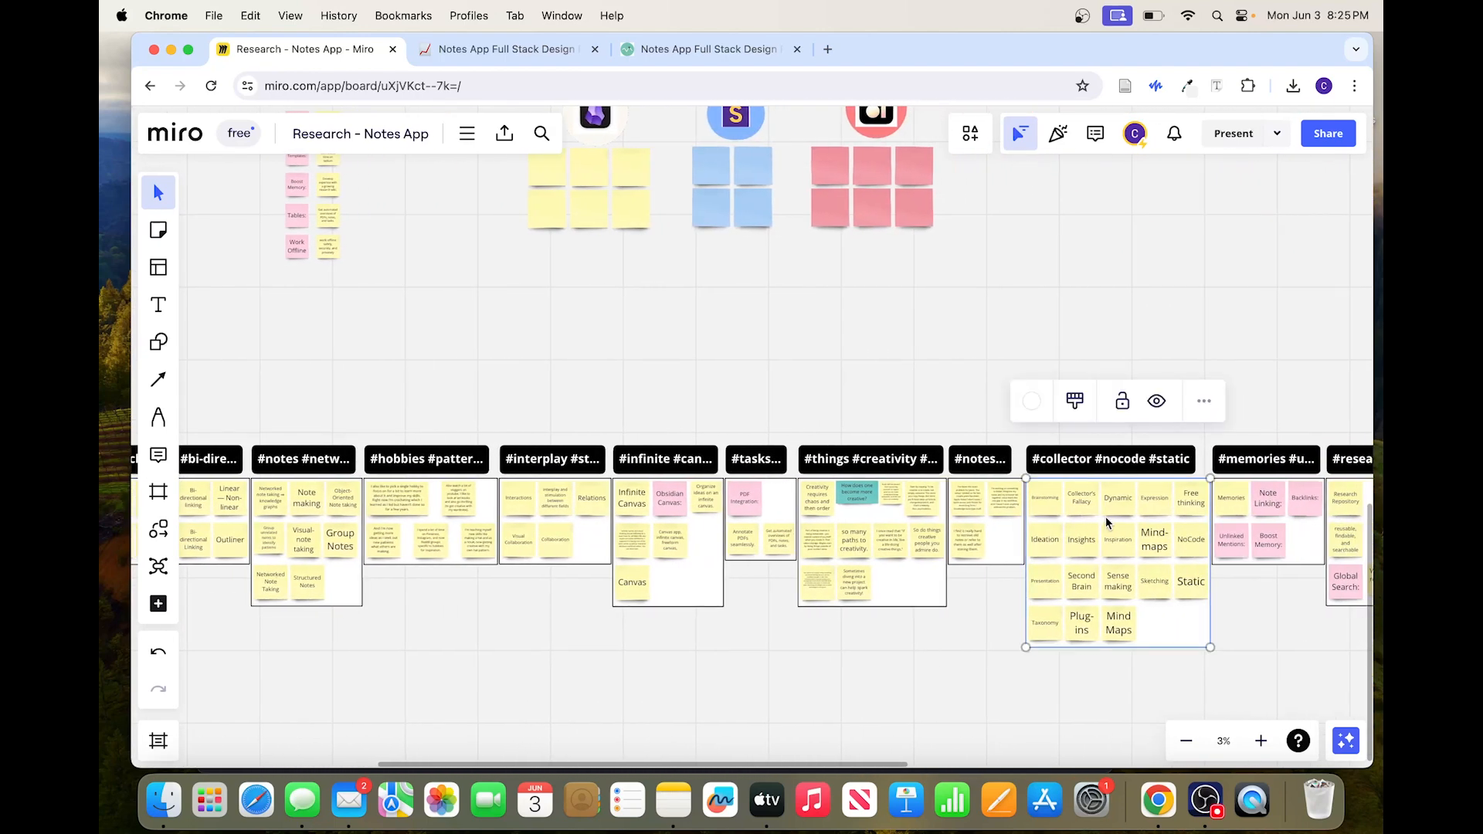
click(1146, 468)
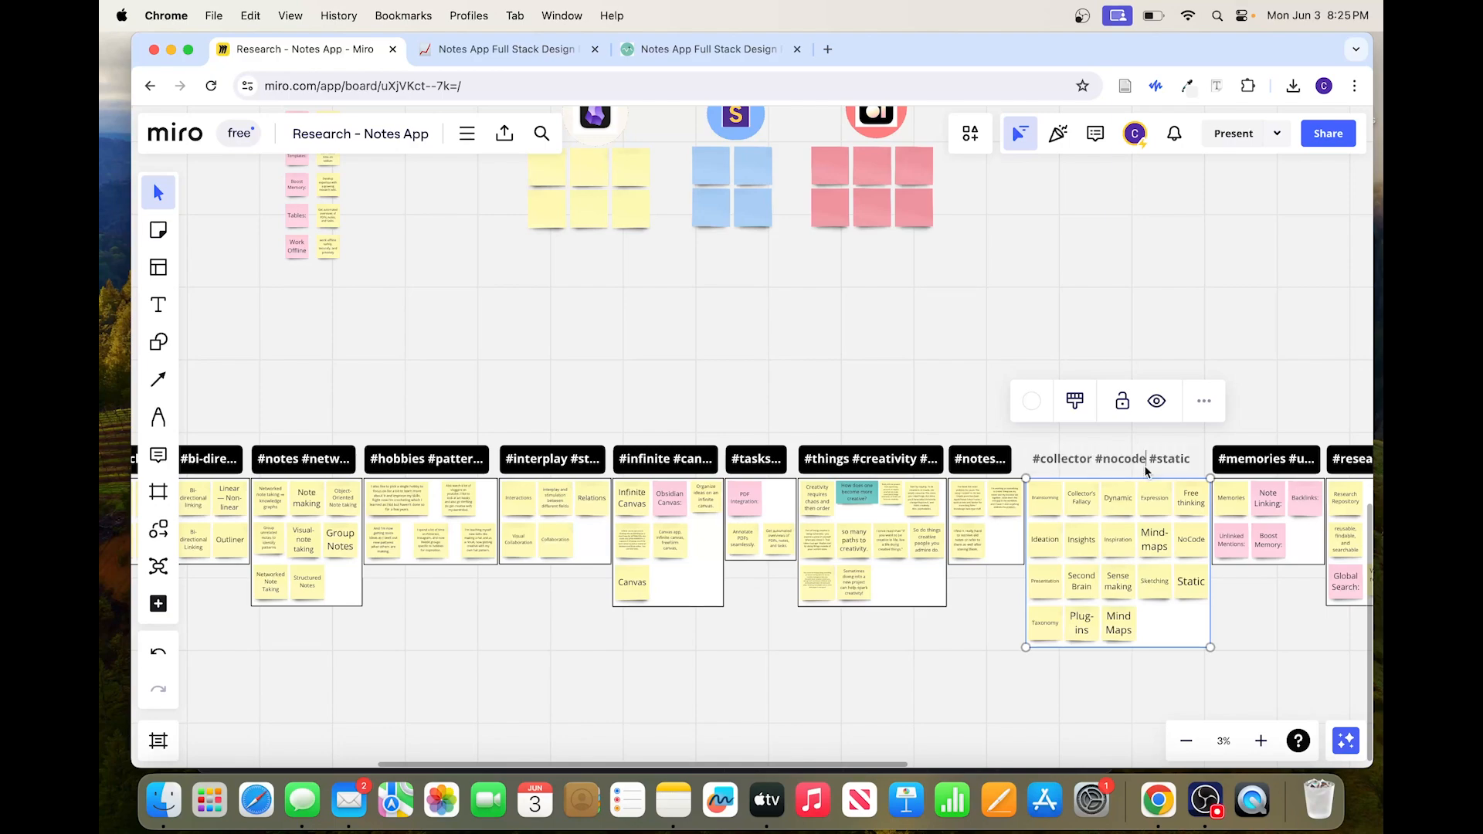
scroll(1147, 469, up, 10)
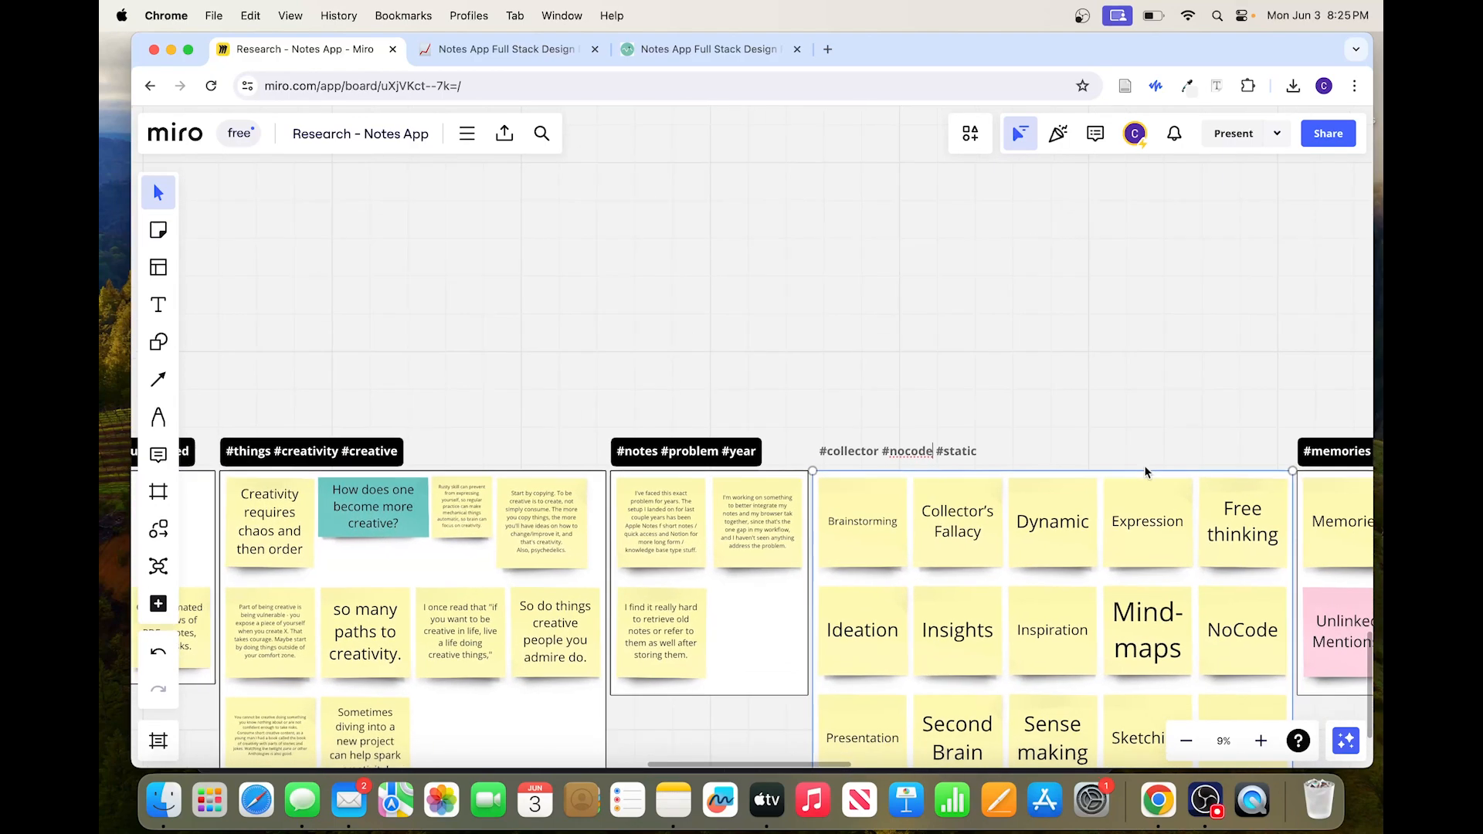
scroll(1146, 472, down, 3)
scroll(1146, 472, right, 10)
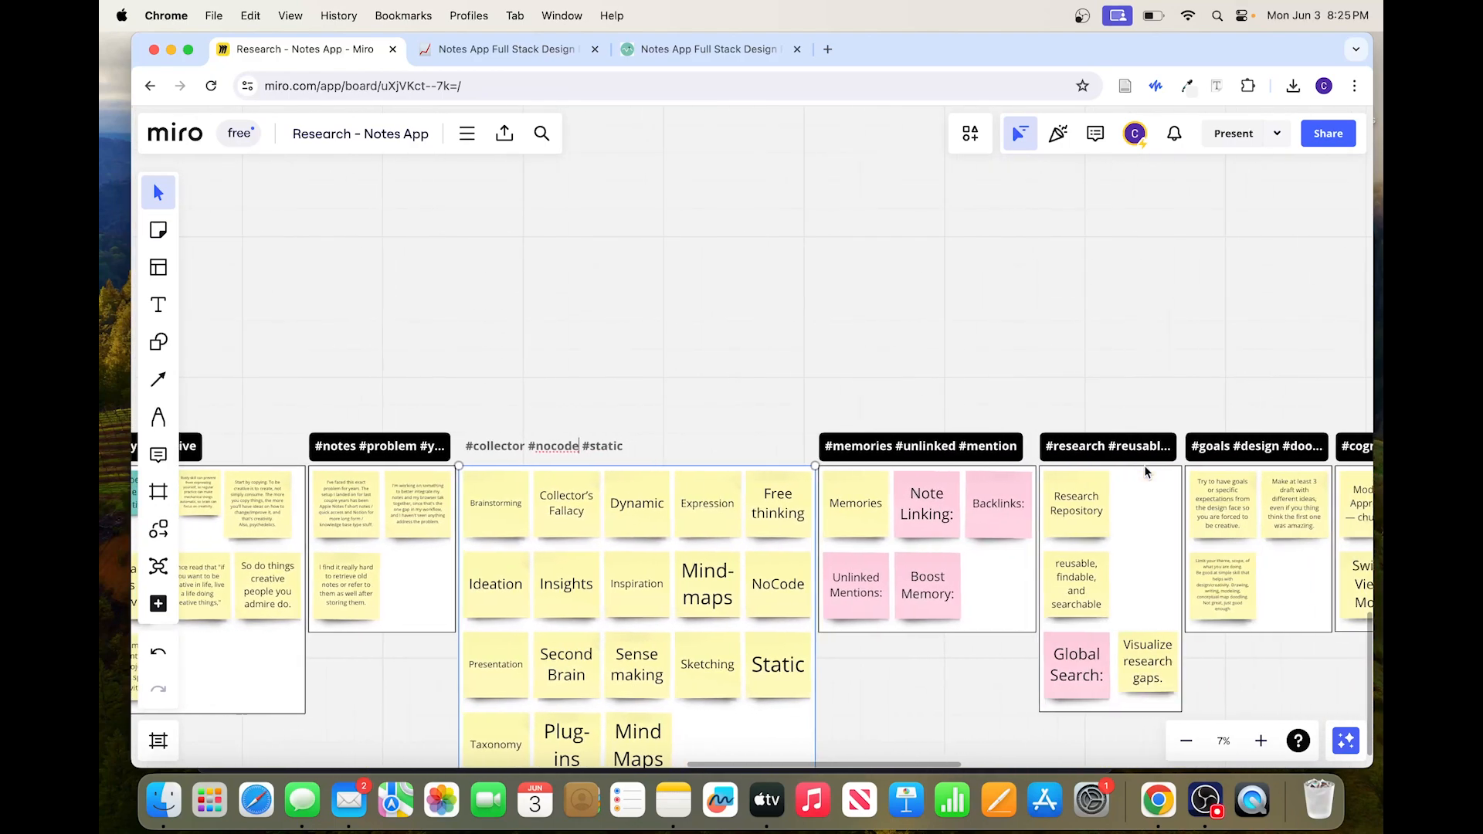
Move the #memories #unlinked #mention cluster up out of the row of keyword clusters
click(919, 494)
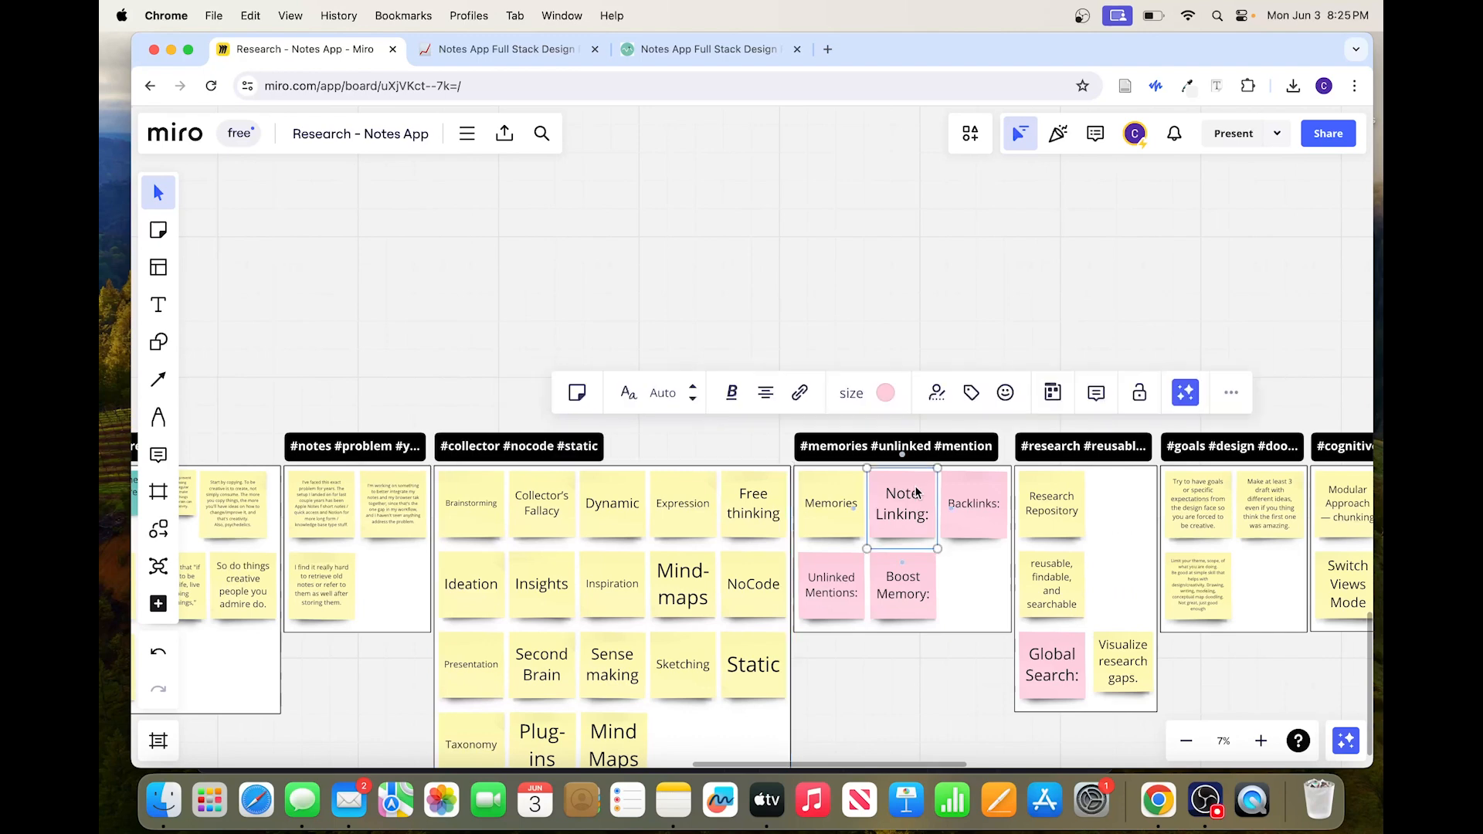
click(998, 587)
click(947, 456)
drag(948, 456, 905, 258)
Connect the orange Local First sticky note to the pink Local First note with an arrow on the Trends on Note Apps map
scroll(938, 479, down, 10)
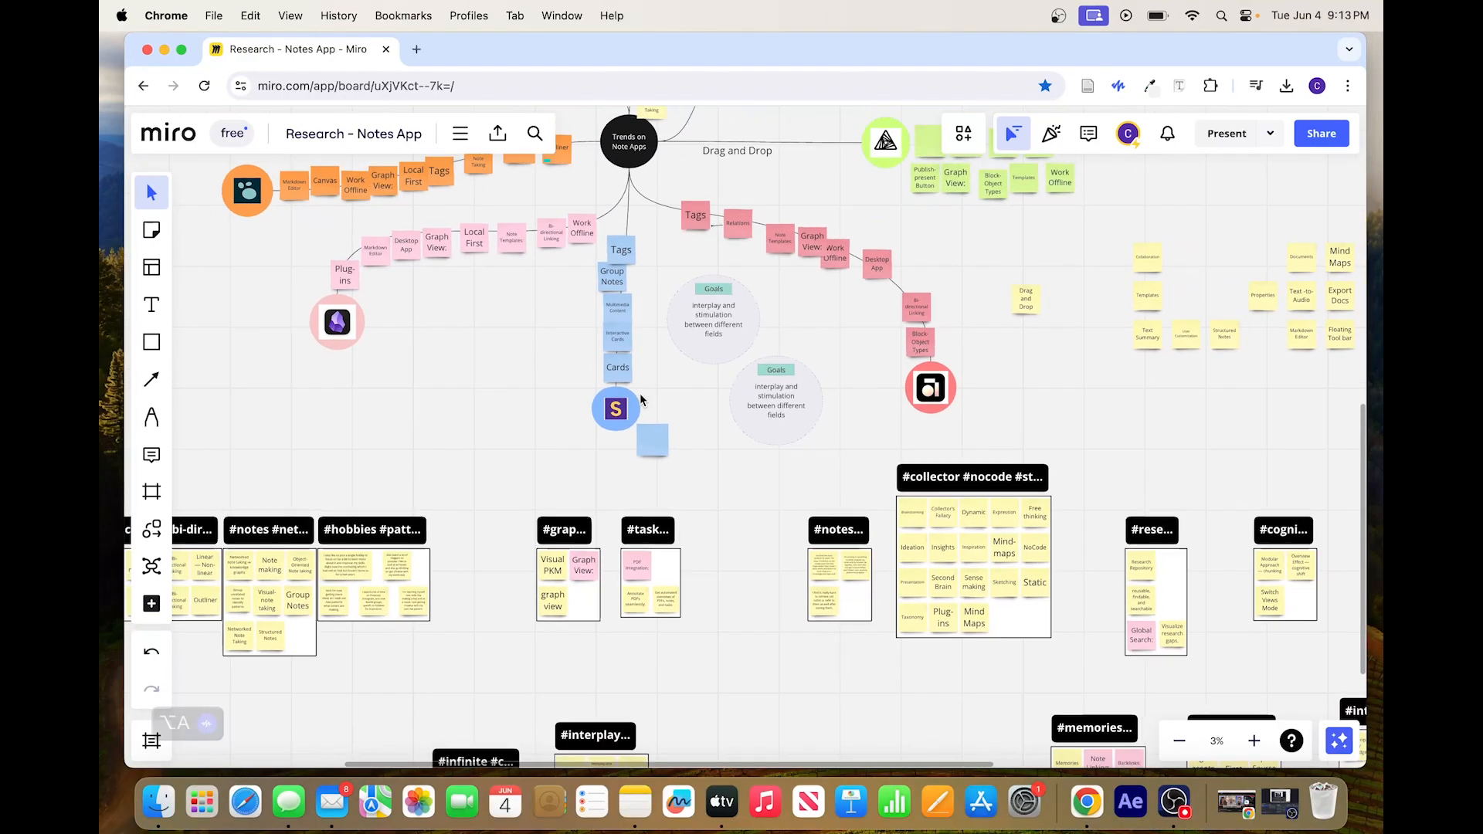
scroll(640, 398, left, 5)
scroll(641, 398, up, 3)
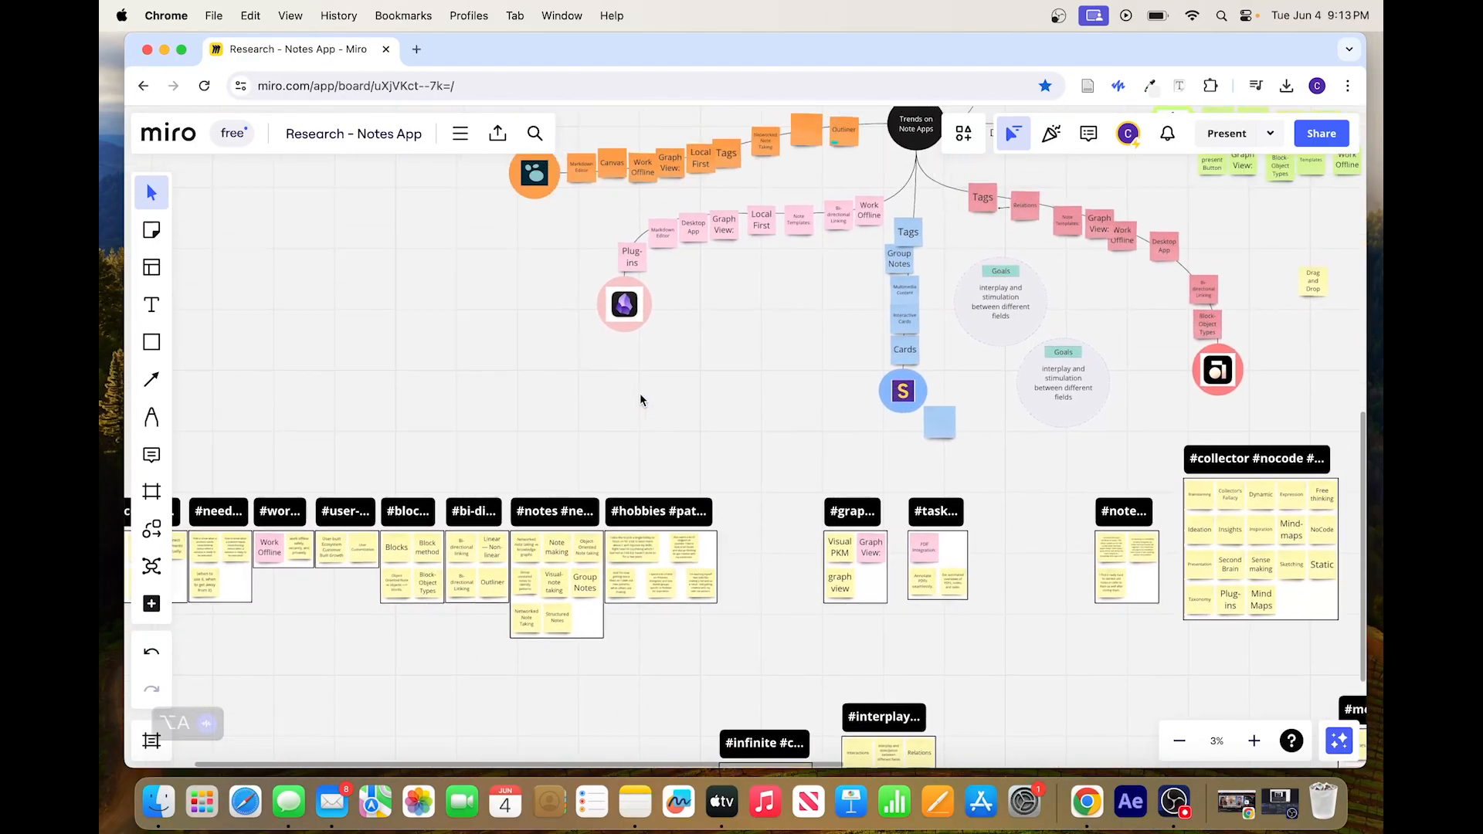
scroll(639, 392, up, 3)
scroll(639, 393, right, 2)
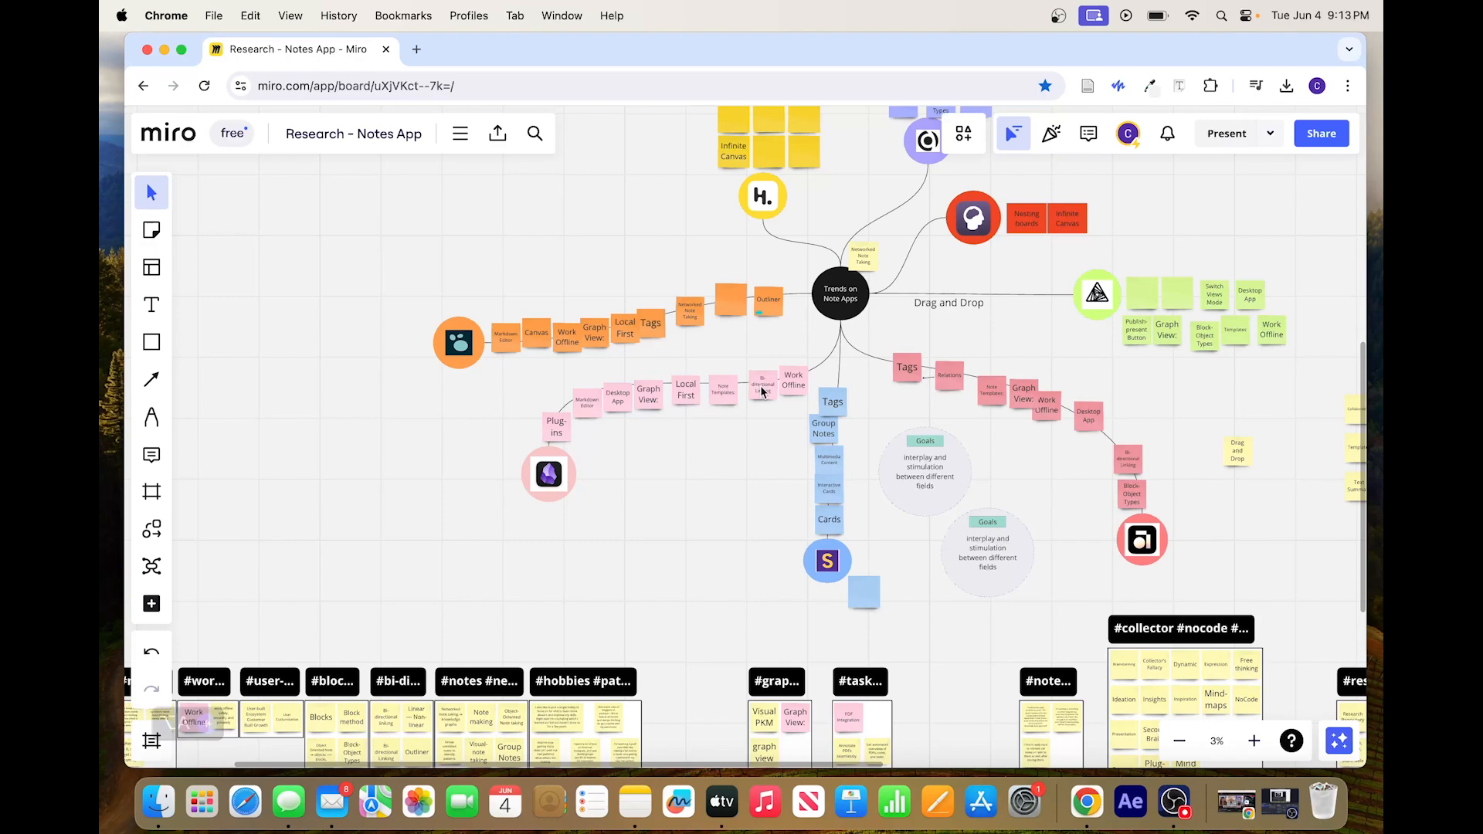
scroll(761, 390, up, 5)
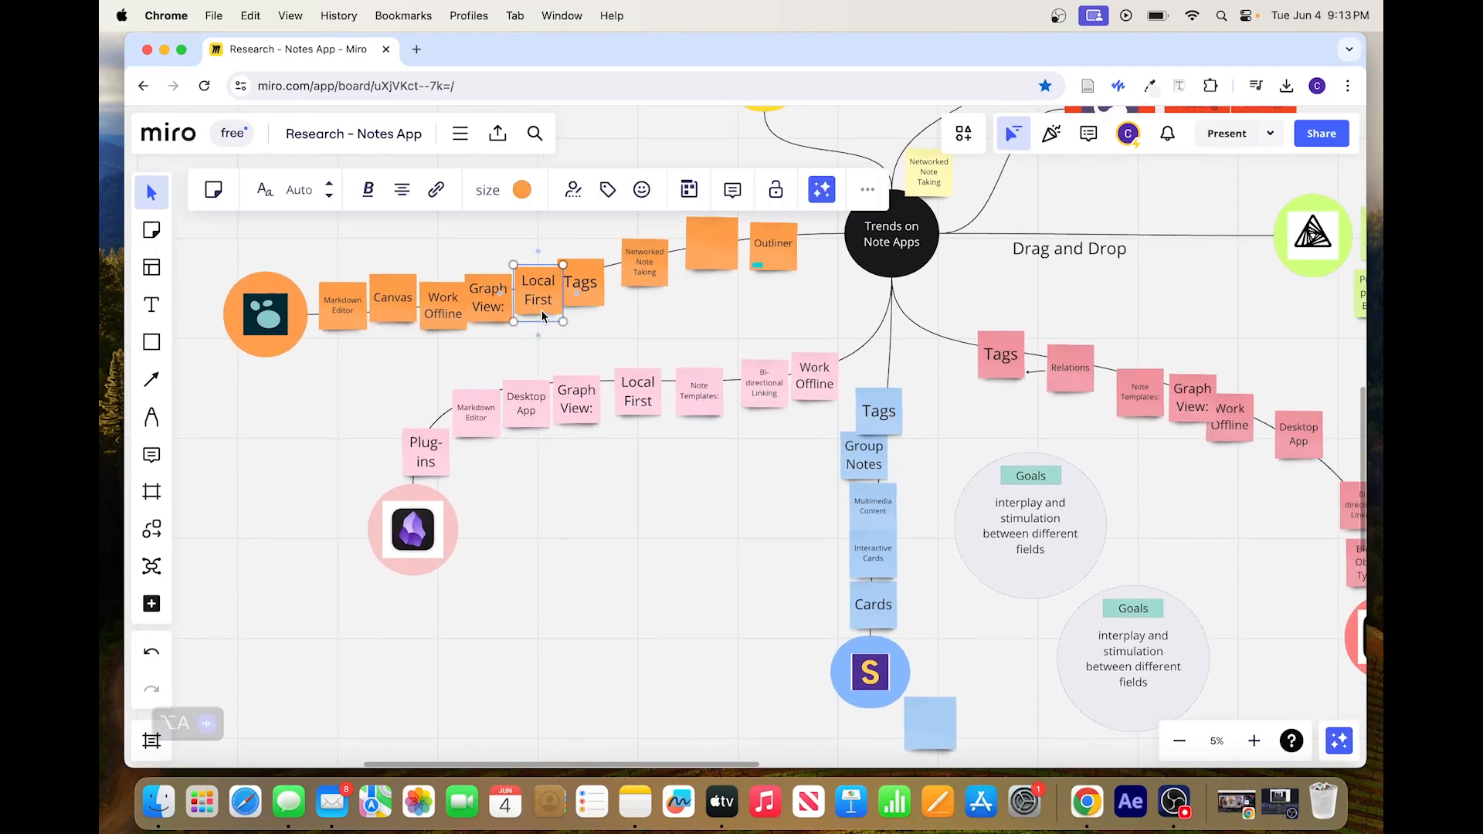
scroll(543, 316, up, 5)
click(541, 318)
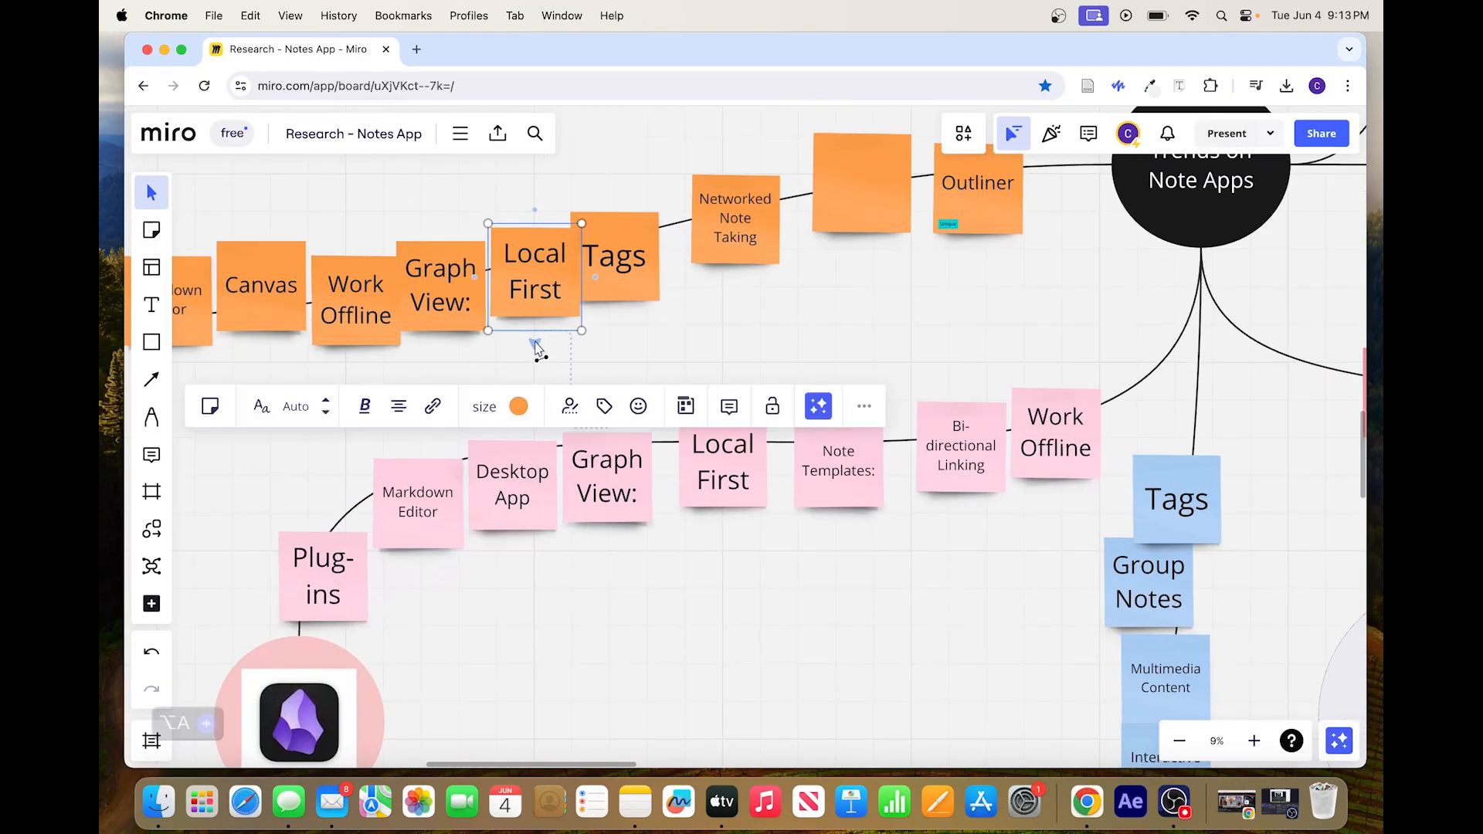
drag(536, 342, 732, 414)
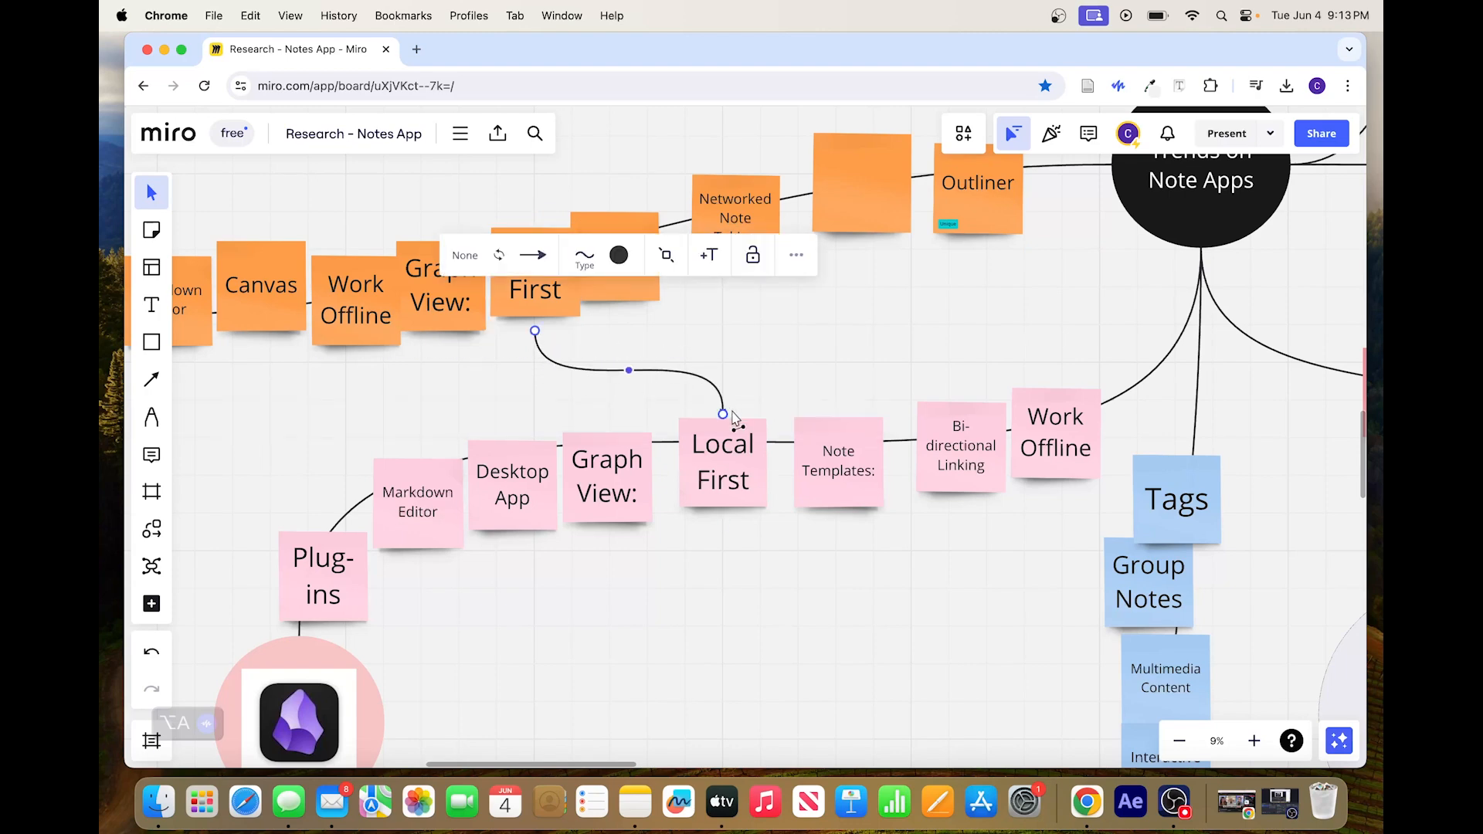
click(740, 370)
Add a return arrow from the pink Local First sticky note back to the orange Local First note
scroll(740, 370, down, 3)
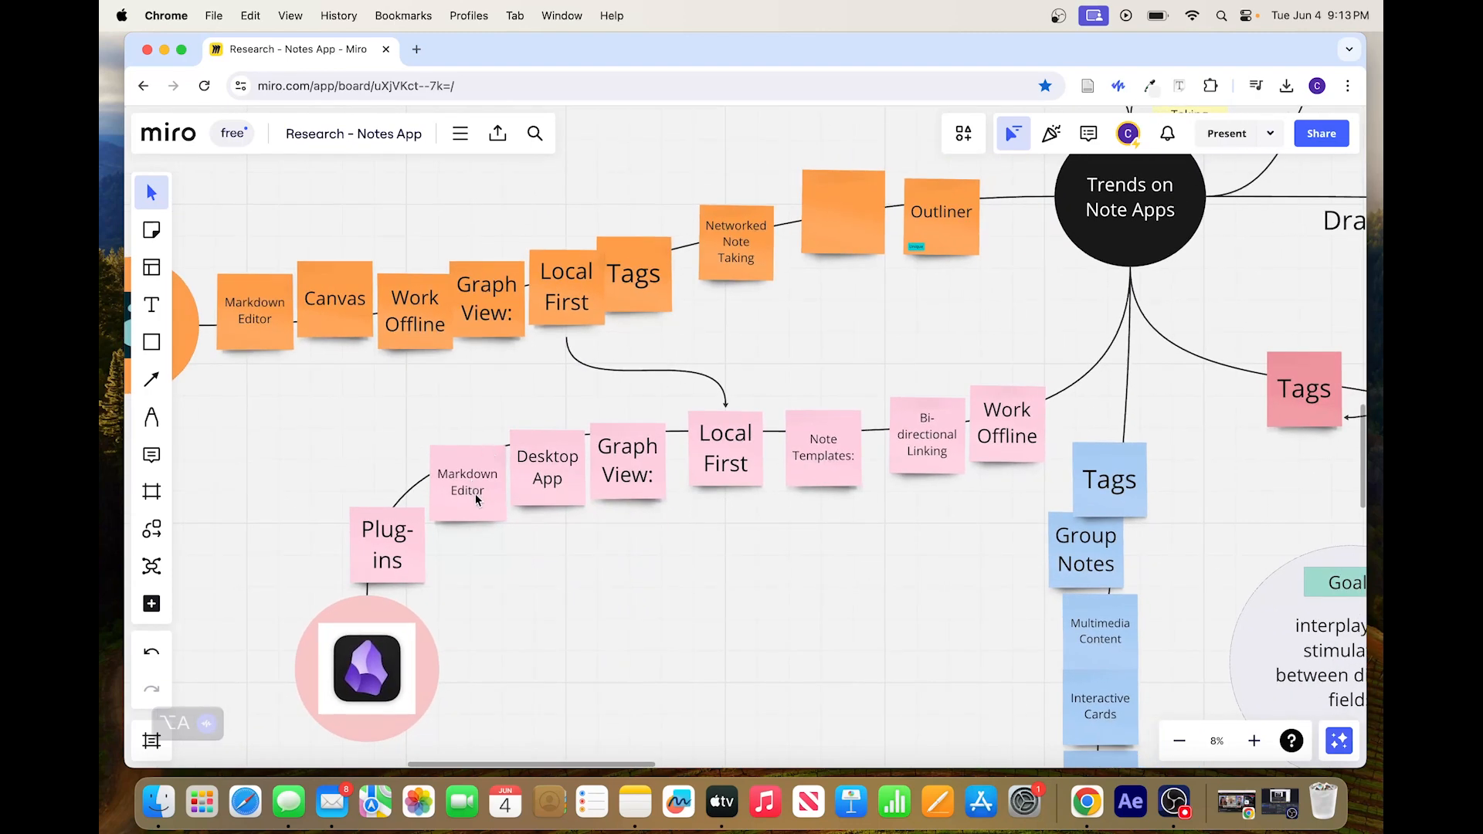
scroll(476, 497, down, 5)
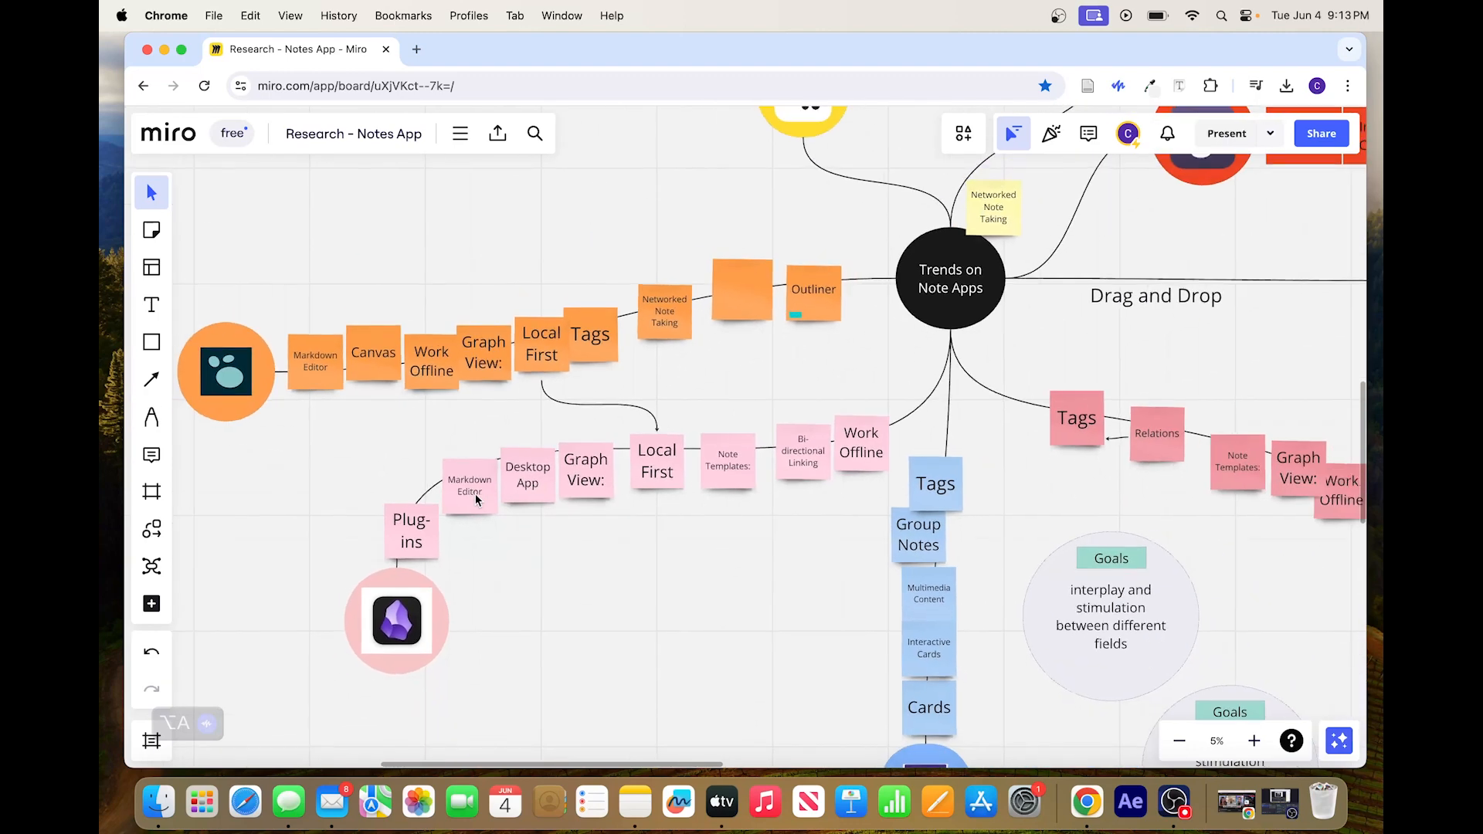
click(665, 461)
drag(658, 426, 559, 381)
click(703, 370)
Duplicate the Goals circle about interplay and stimulation between different fields, placing the copy beyond the red branch's end
scroll(717, 319, down, 2)
scroll(717, 319, up, 3)
scroll(717, 319, down, 4)
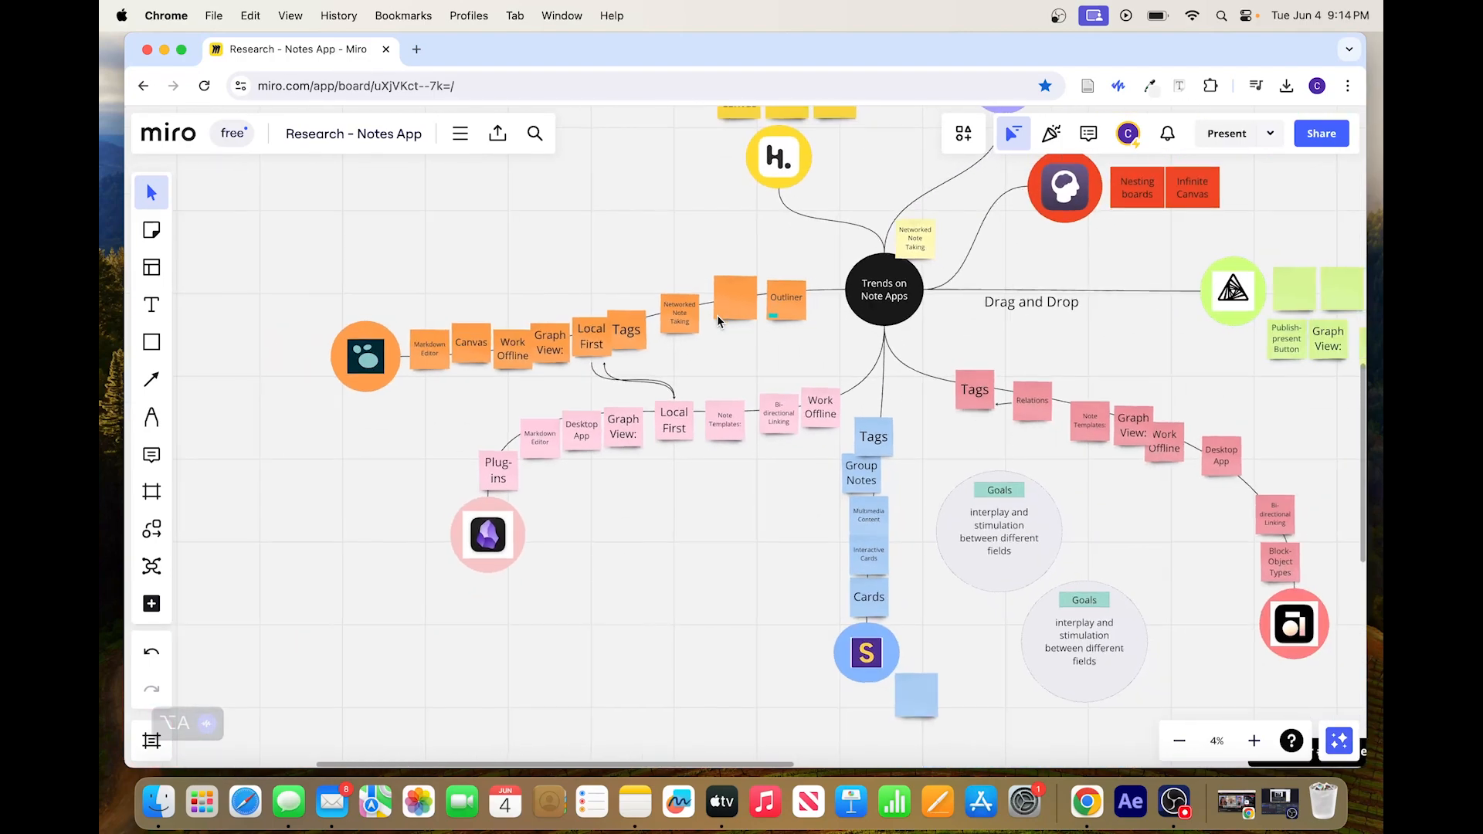
scroll(717, 313, right, 8)
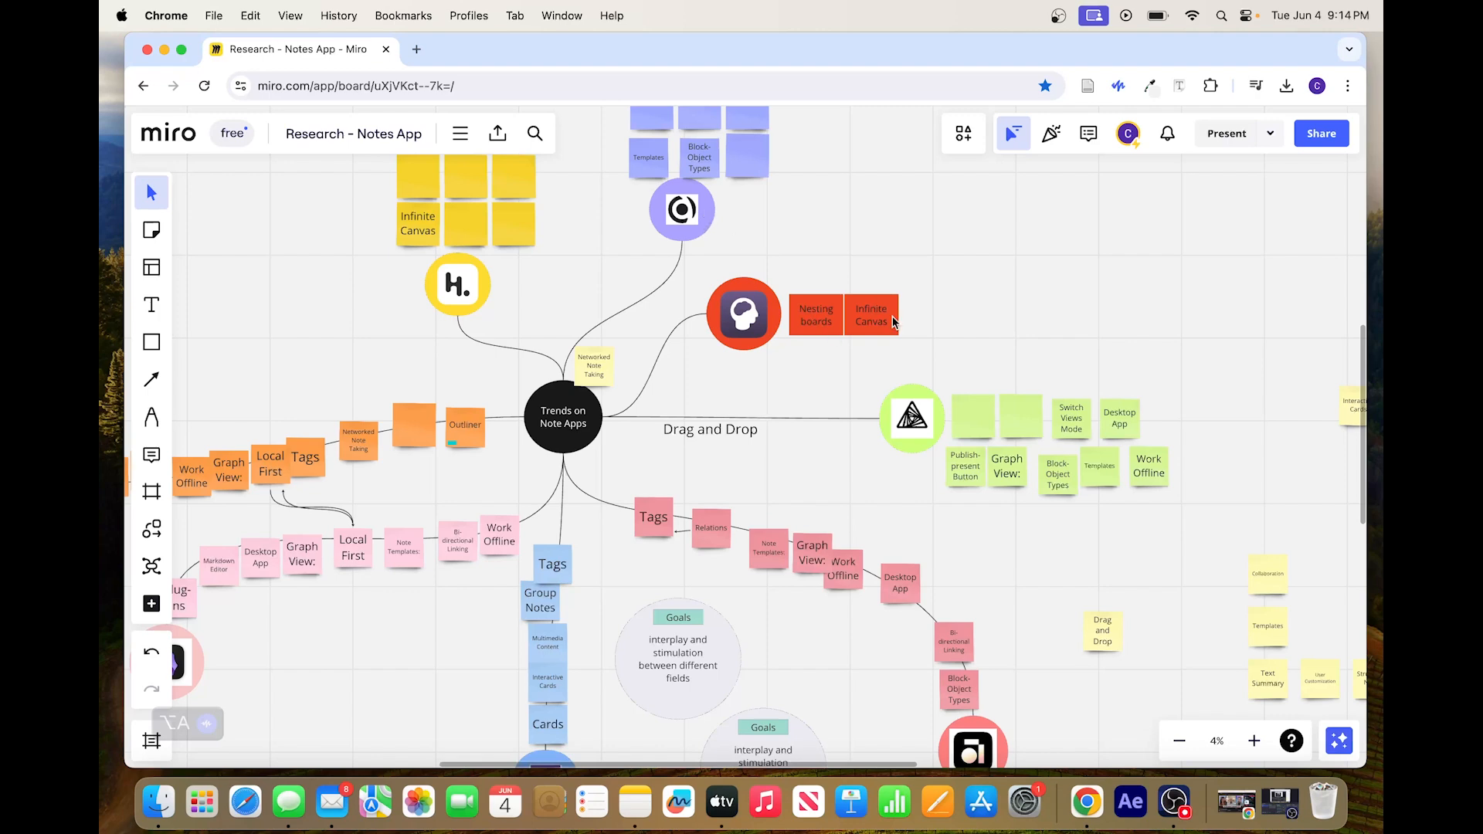
scroll(893, 322, up, 2)
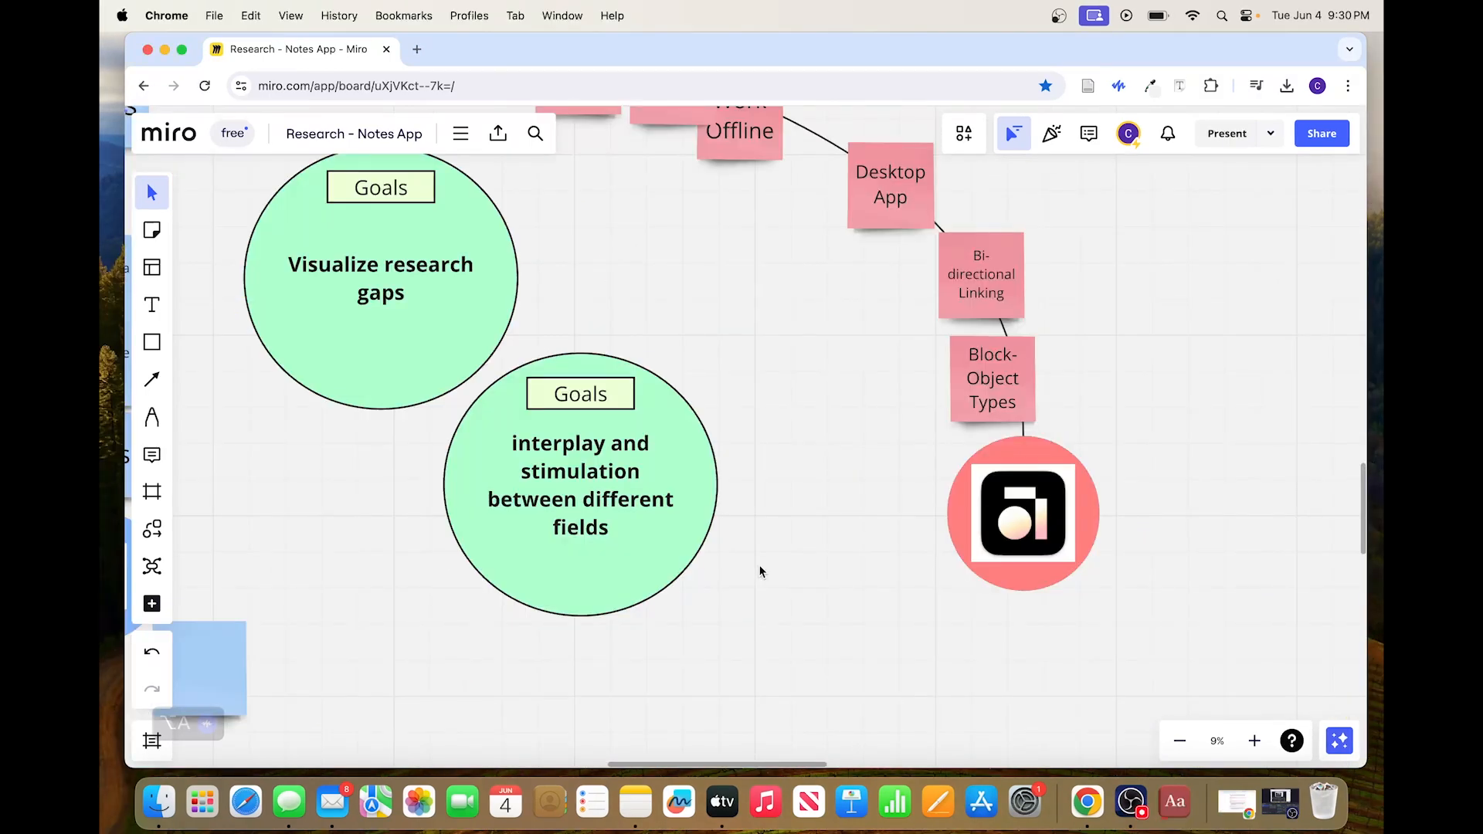
scroll(758, 573, down, 3)
click(397, 568)
alt+drag(380, 513, 702, 468)
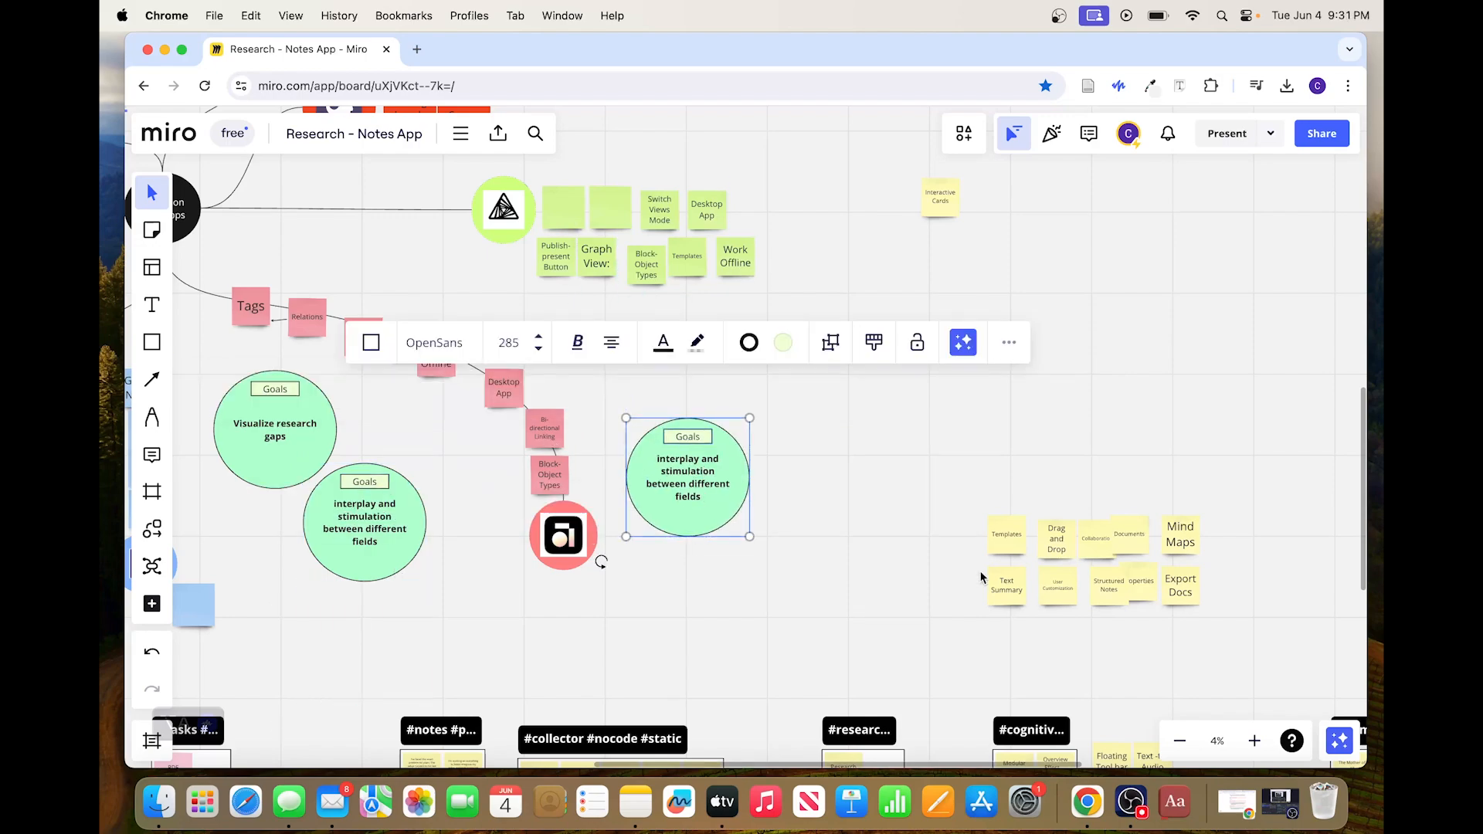
click(941, 598)
Move the #collector #nocode #static sticky notes up near the copied Goals circle, with Ideation placed right beside it
scroll(939, 598, down, 2)
scroll(939, 599, right, 2)
scroll(940, 598, down, 5)
scroll(1120, 525, up, 5)
click(1071, 488)
drag(1072, 491, 591, 531)
drag(1039, 433, 1209, 576)
drag(1172, 507, 732, 476)
scroll(731, 476, up, 5)
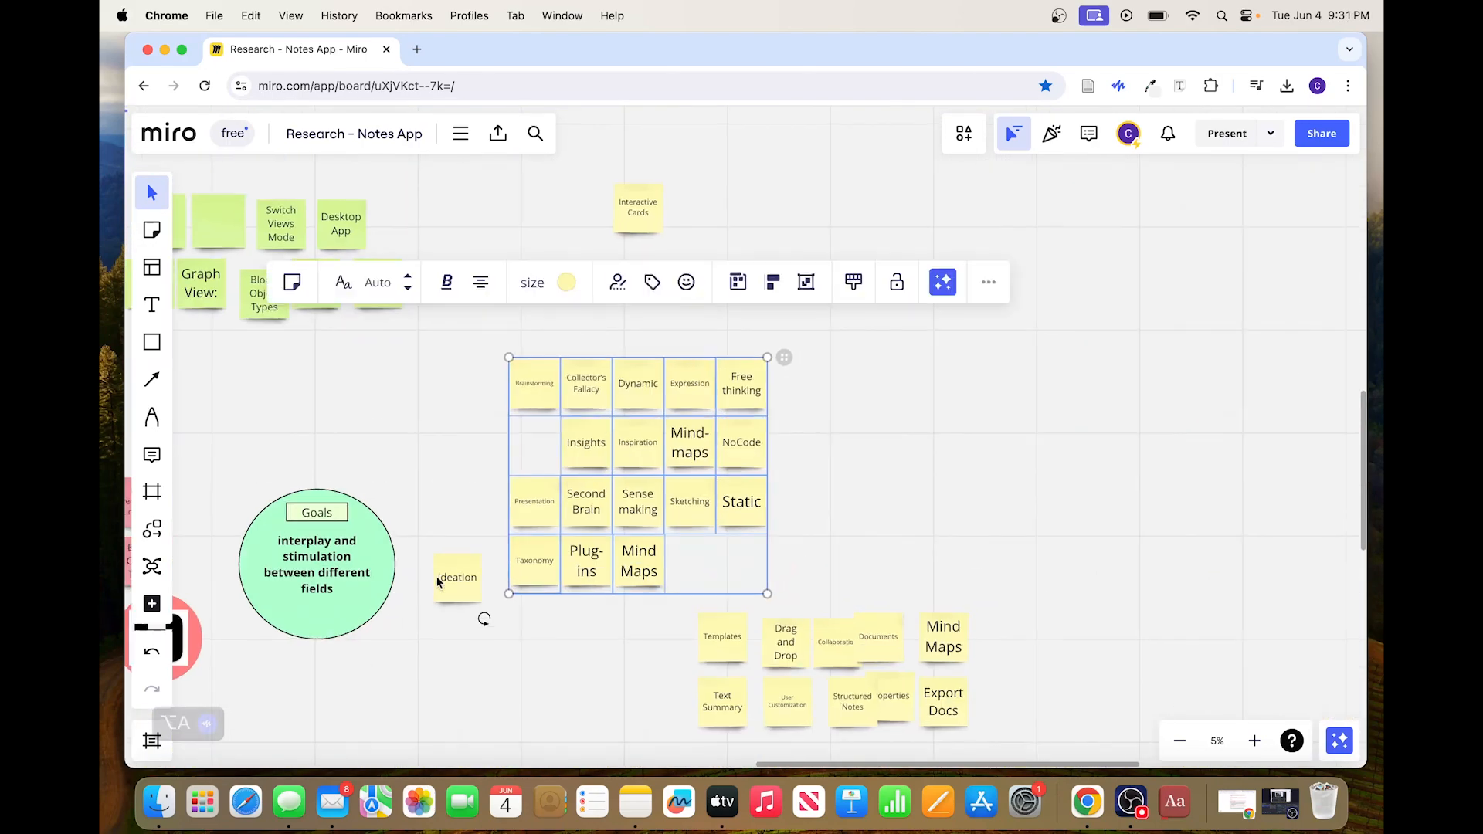
Replace the text in the copied Goals circle with "Insights"
double_click(310, 565)
text(Insights)
click(456, 512)
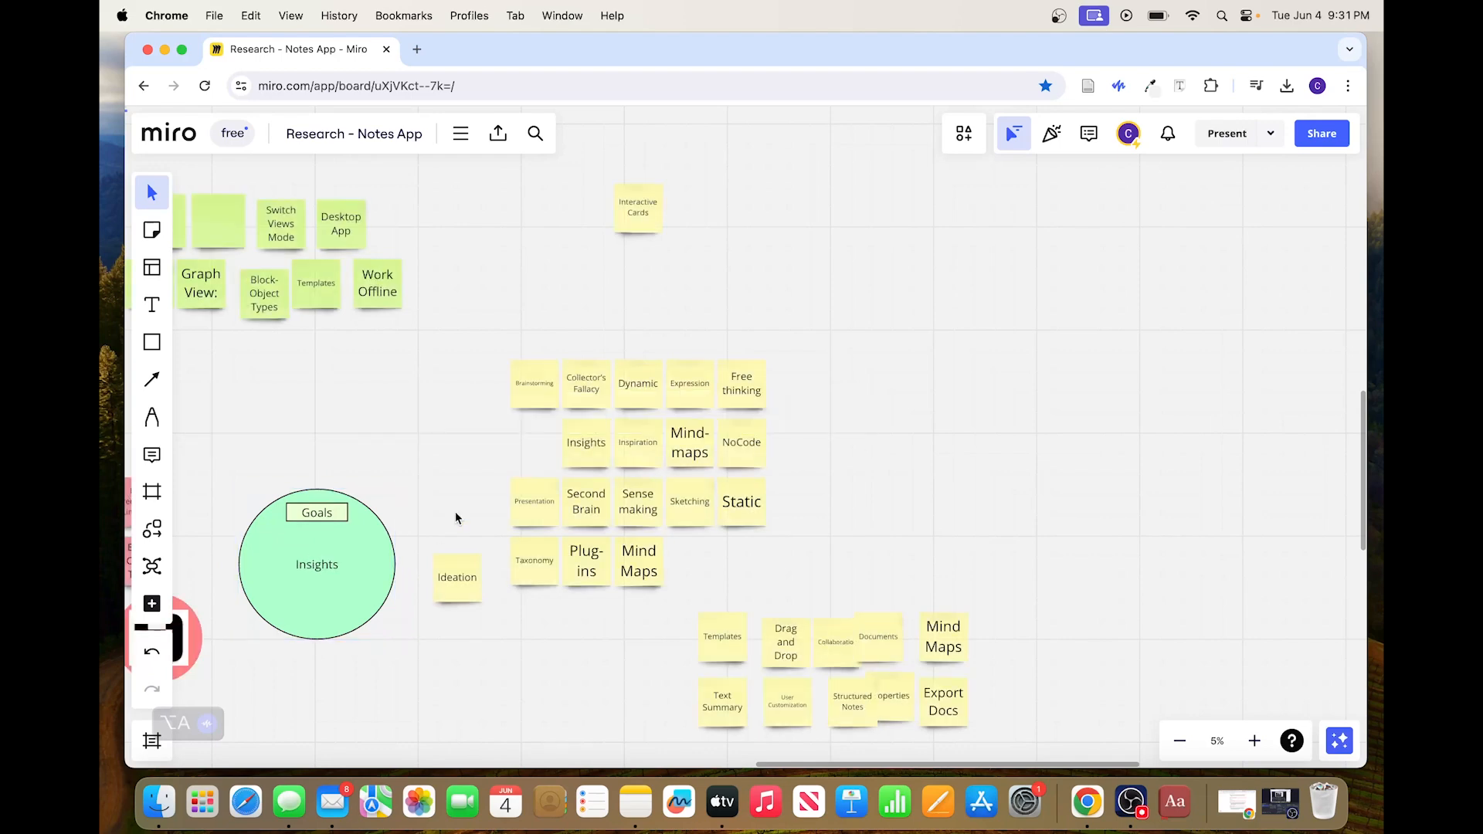
Review the Trends on Note Apps map with its Goals and Pain circles, then the whole board including frames and clusters
scroll(456, 511, down, 3)
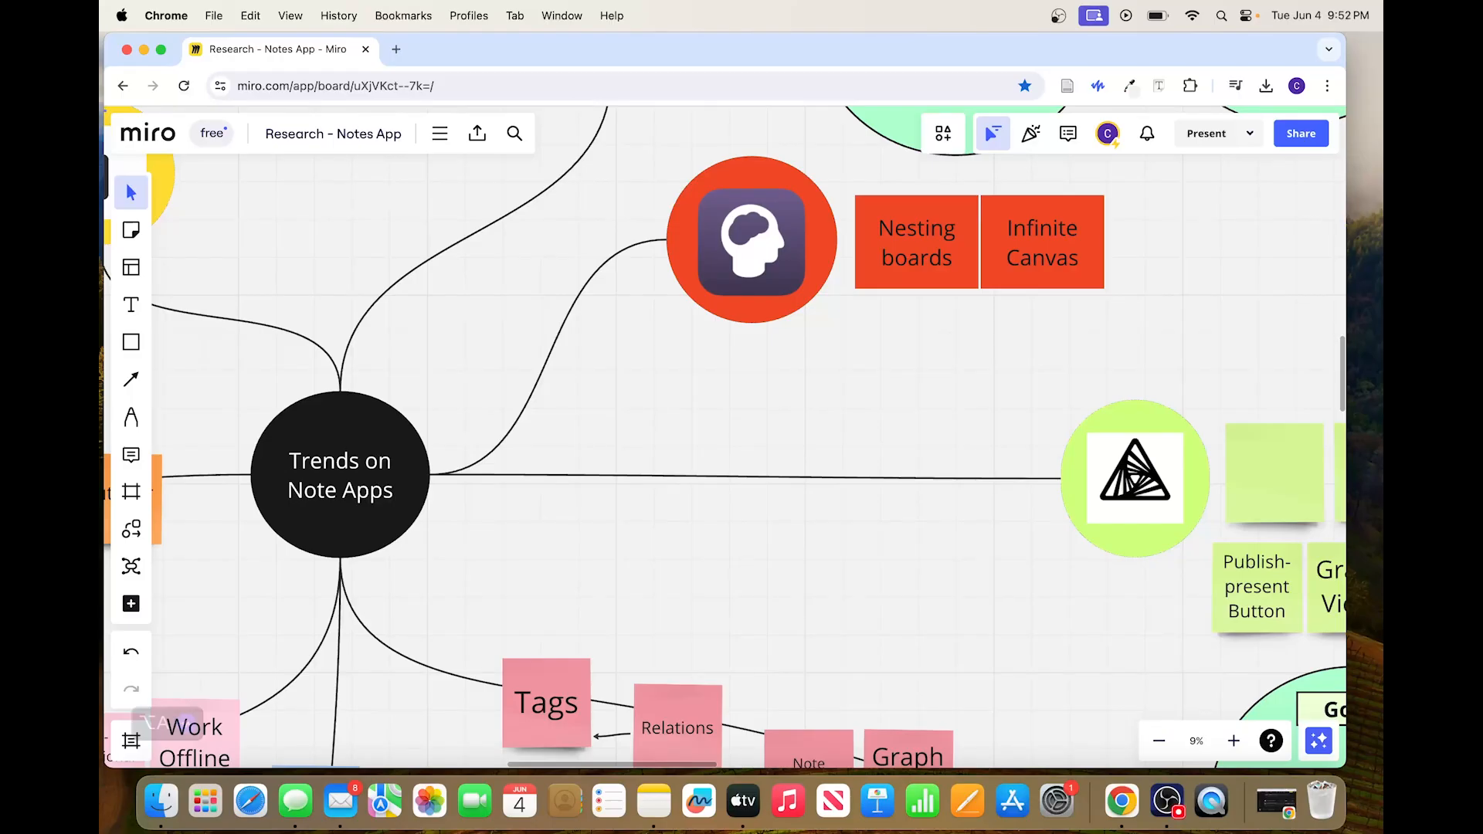
scroll(672, 437, down, 5)
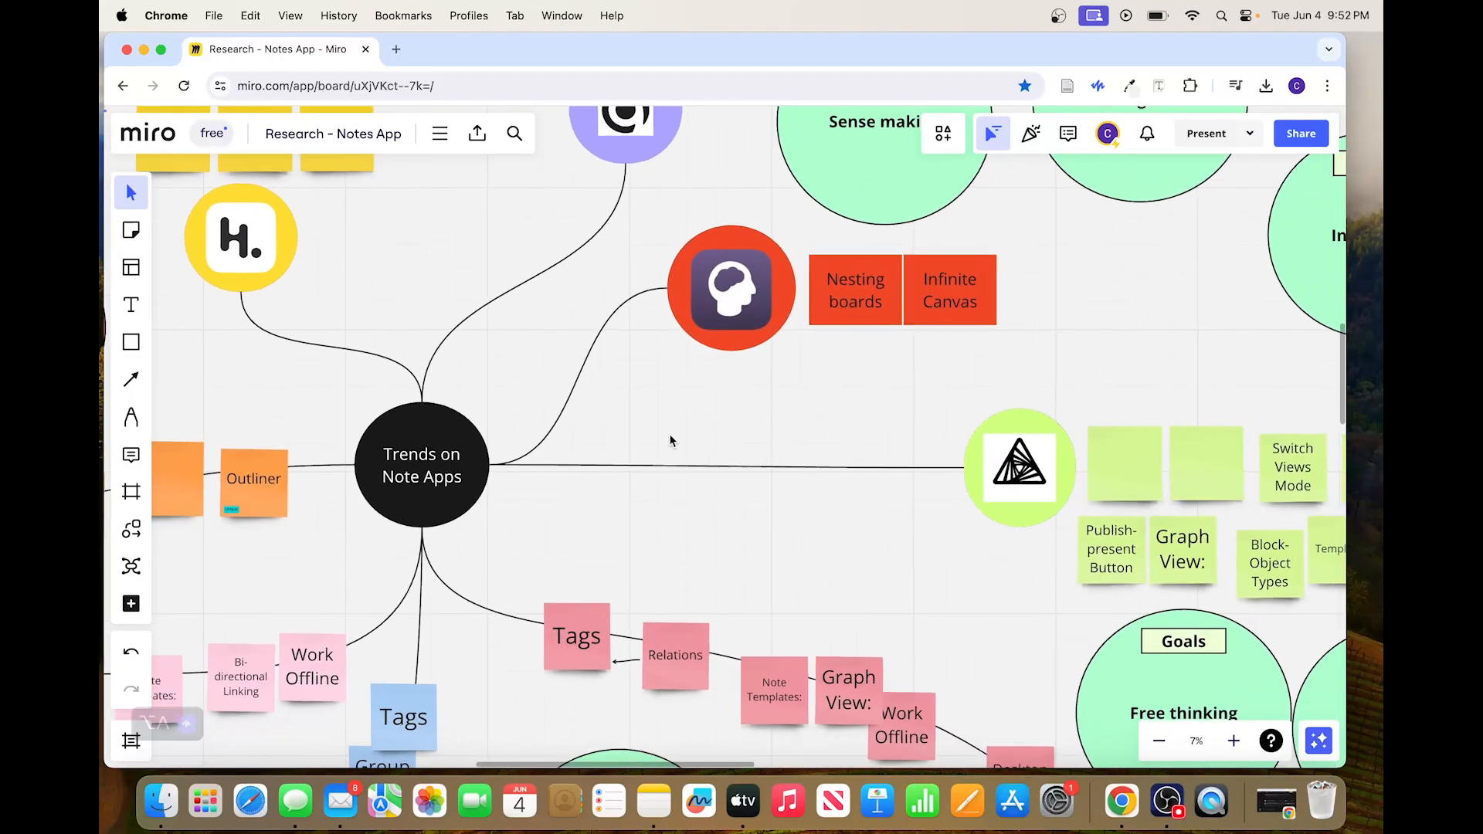
scroll(670, 440, down, 3)
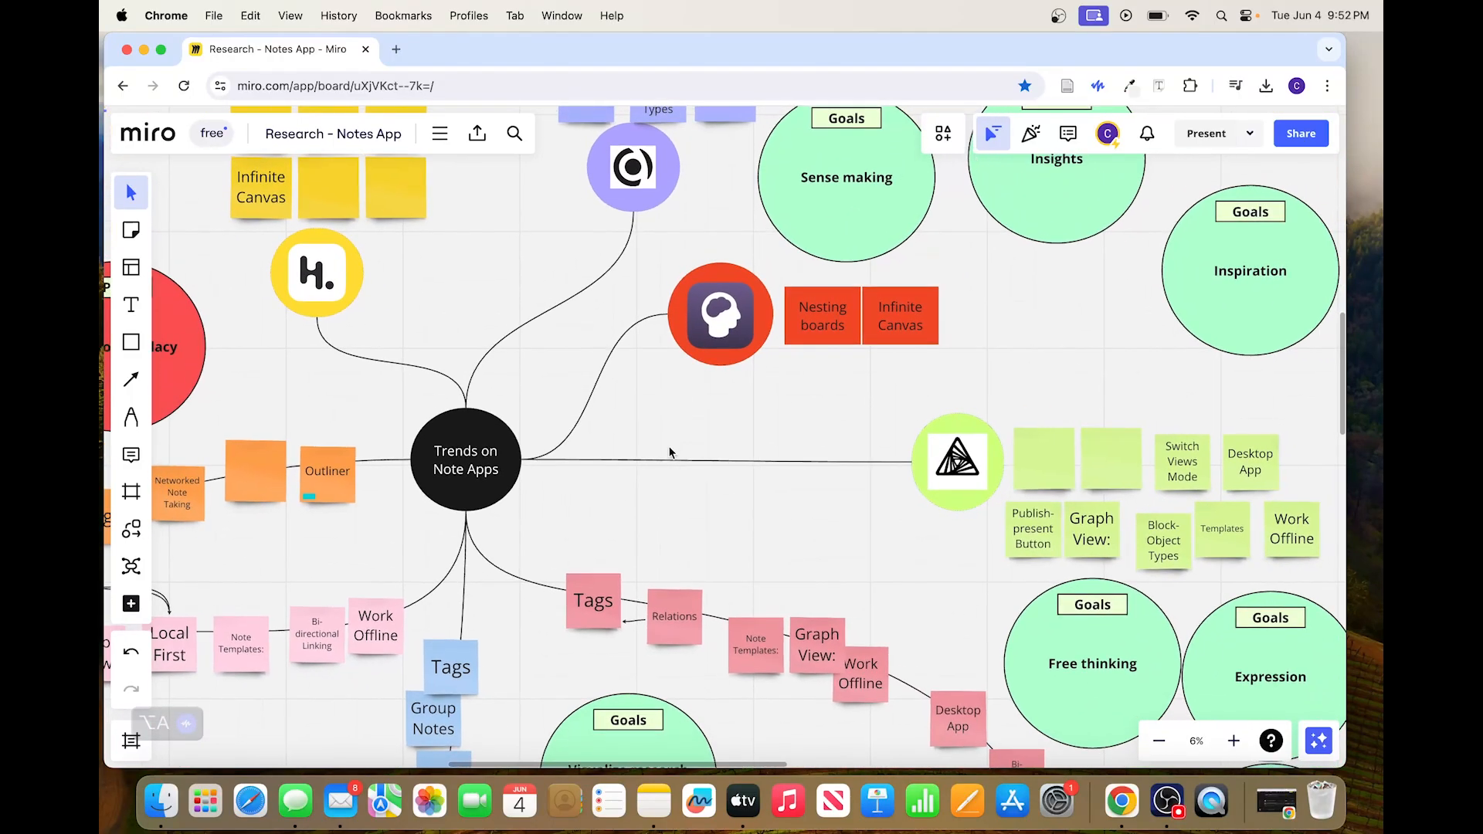
scroll(669, 456, down, 5)
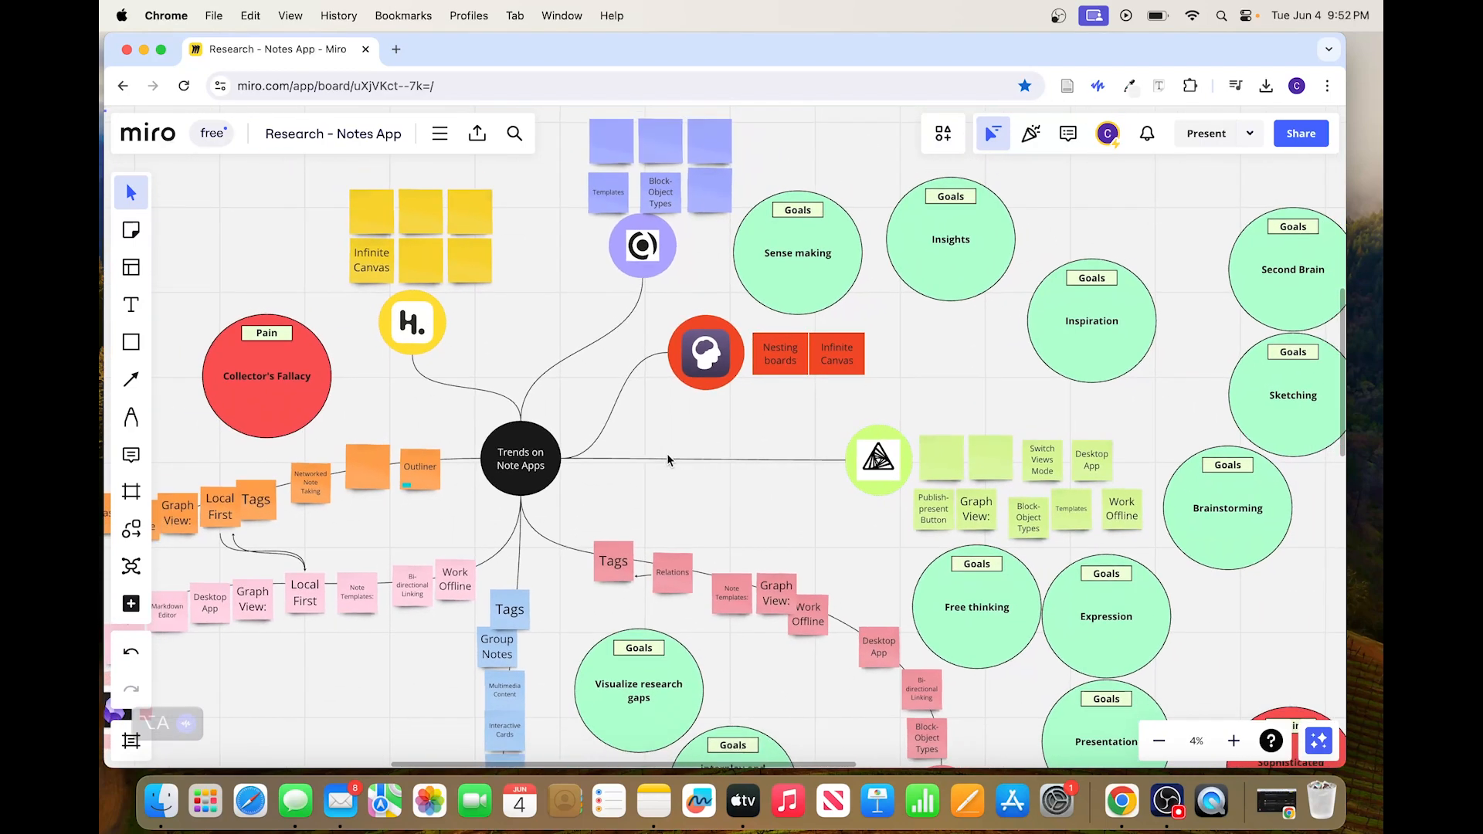
scroll(664, 464, down, 5)
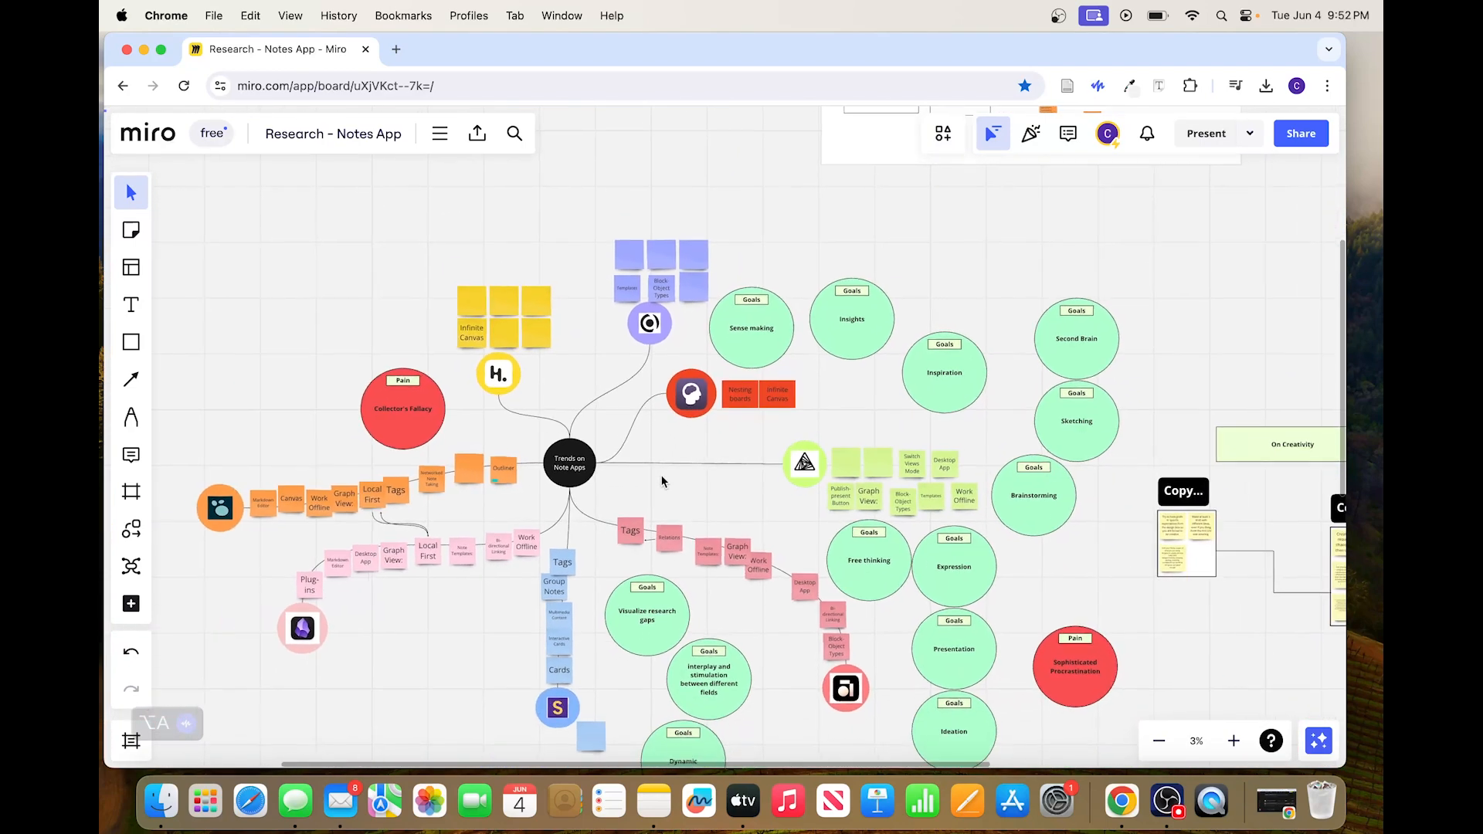
scroll(662, 481, down, 5)
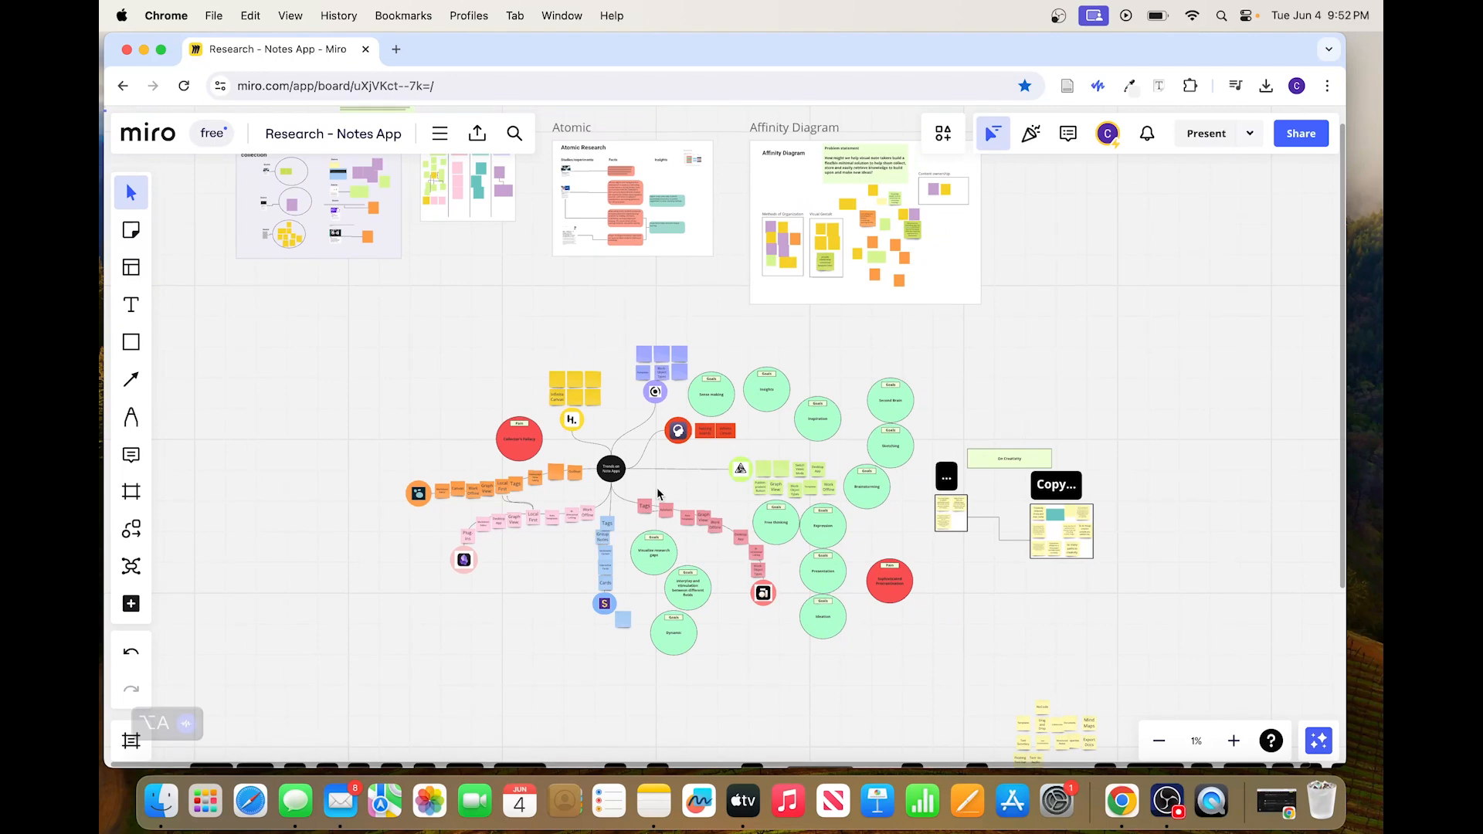
scroll(657, 489, down, 3)
scroll(657, 491, down, 5)
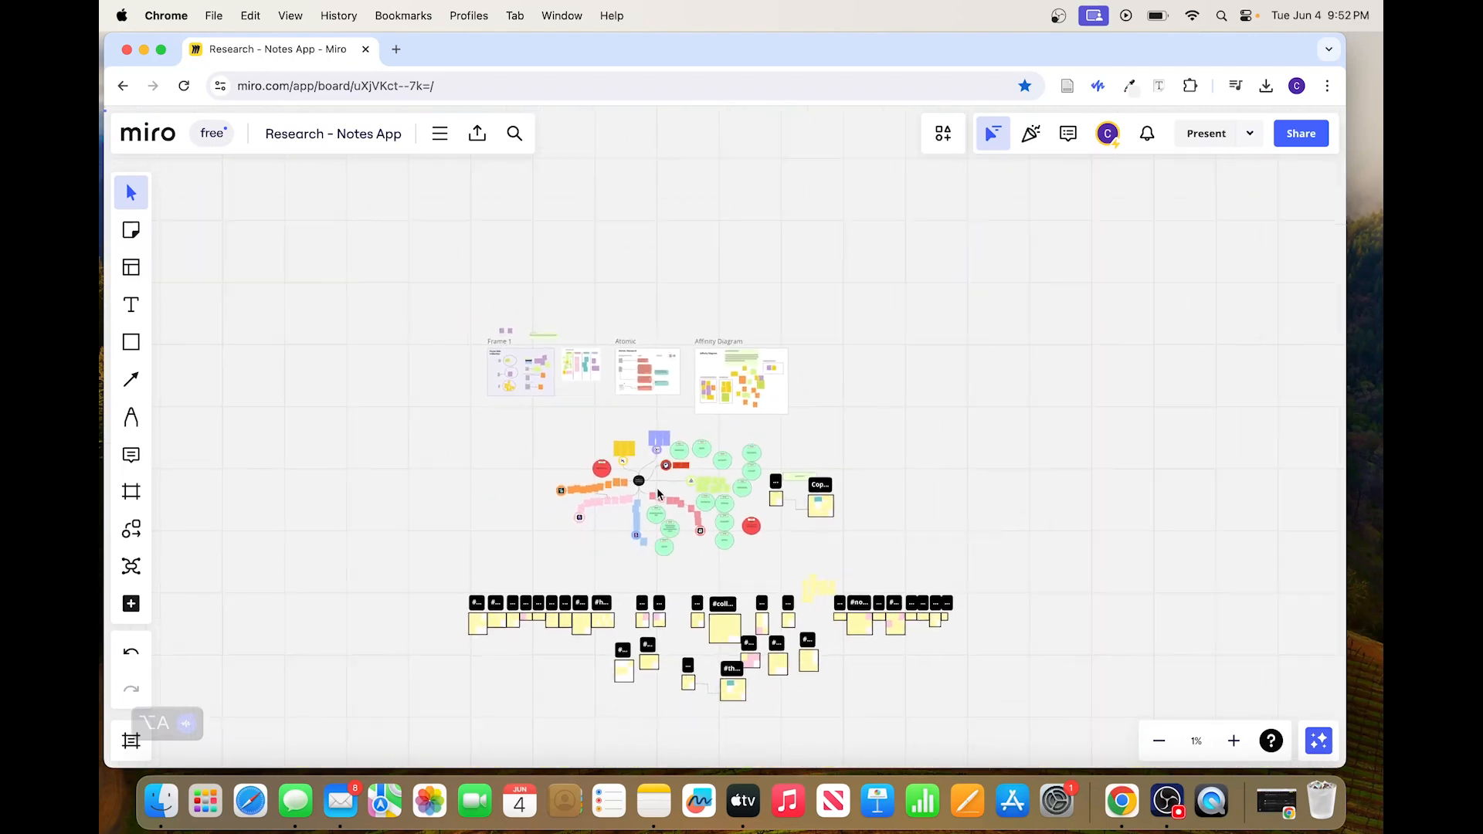